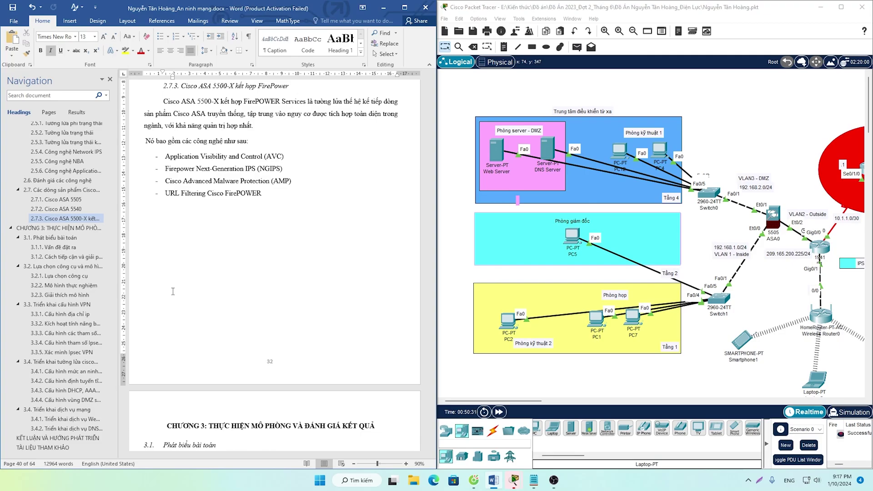
Read through Chapter 3 of the report up to the Switch 1 commands in section 3.3.1, highlighting both command blocks
scroll(61, 374, up, 5)
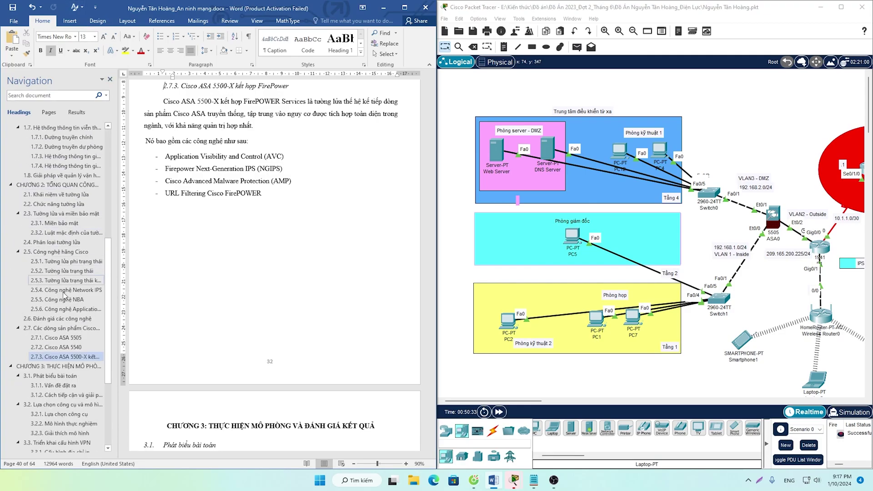
click(60, 367)
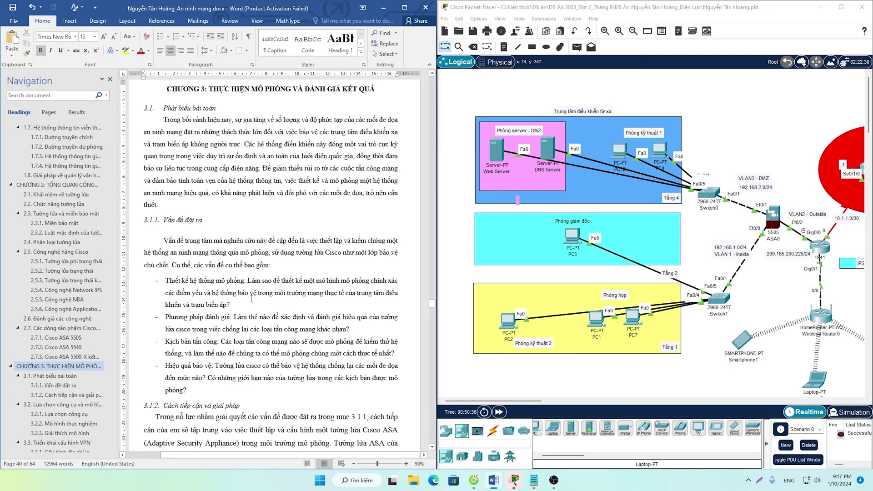
scroll(234, 256, down, 3)
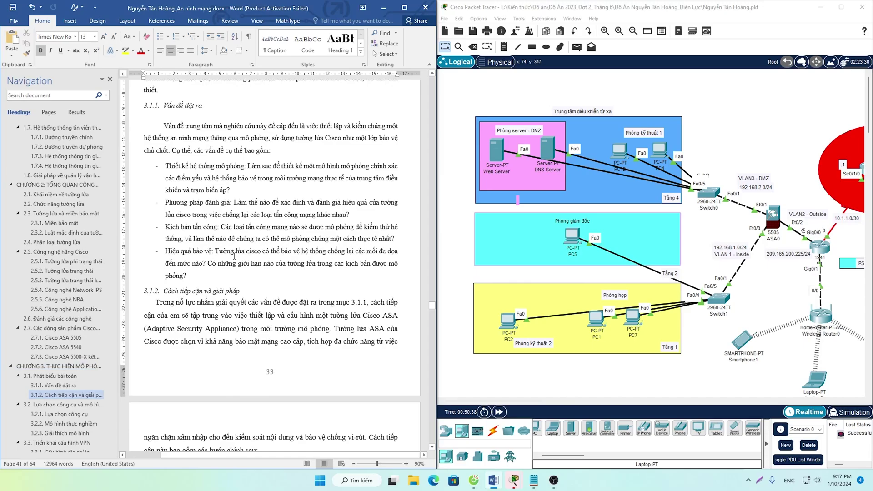
scroll(234, 256, down, 3)
scroll(234, 256, down, 5)
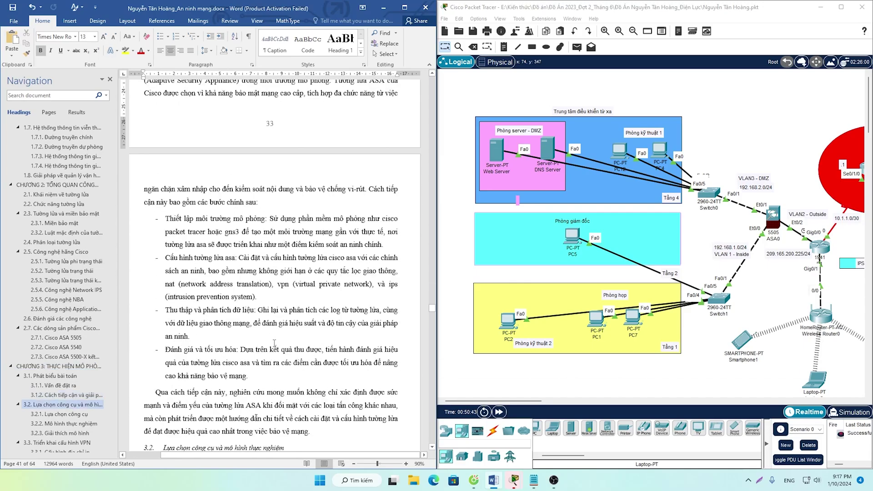
scroll(217, 345, down, 15)
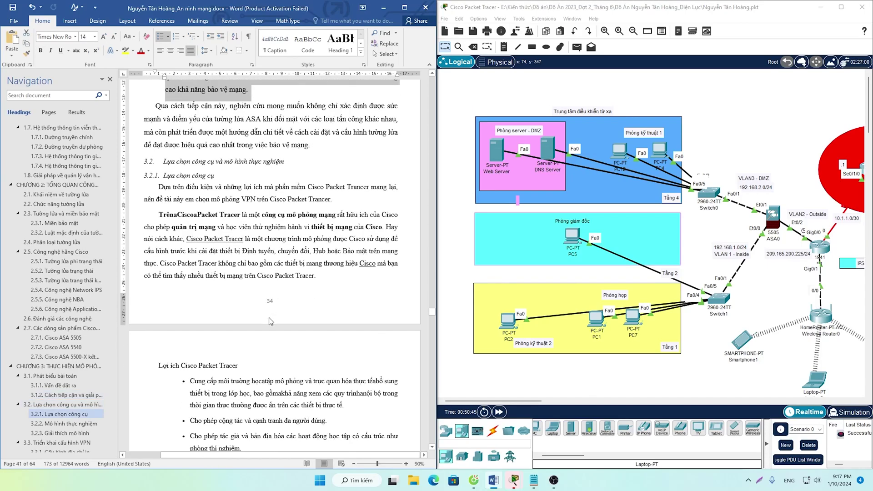
scroll(269, 319, down, 20)
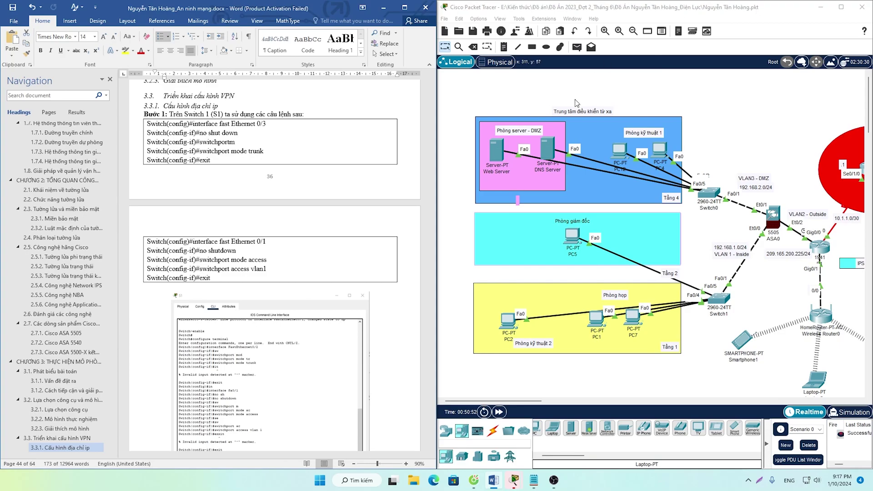
drag(213, 279, 148, 123)
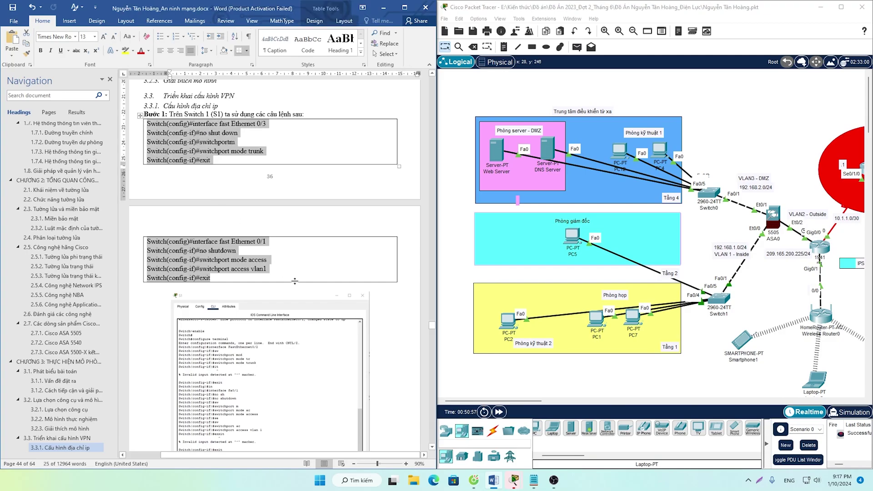
Review the Switch 1 and router configuration figures through section 3.3.2, highlighting the Hình 3. 6 caption text "Kích hoạt module securityk9"
scroll(303, 273, down, 3)
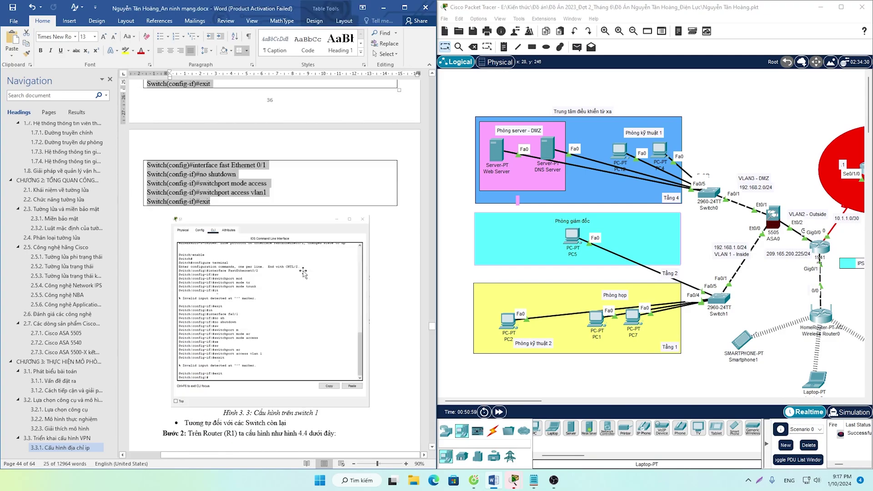
scroll(302, 272, down, 1)
scroll(303, 273, down, 9)
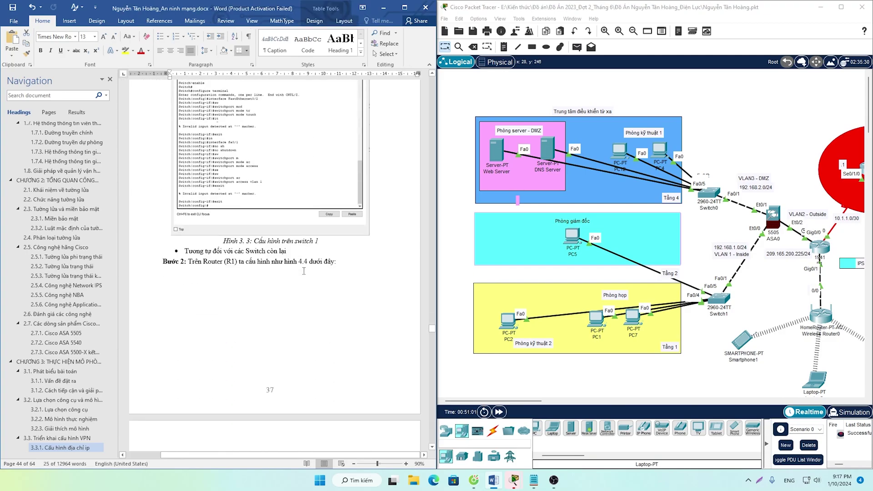
scroll(305, 274, down, 20)
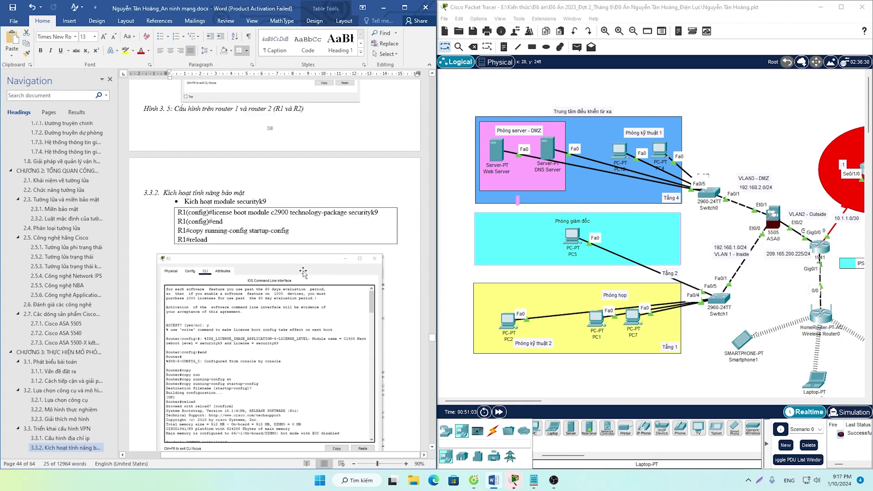
scroll(304, 272, up, 6)
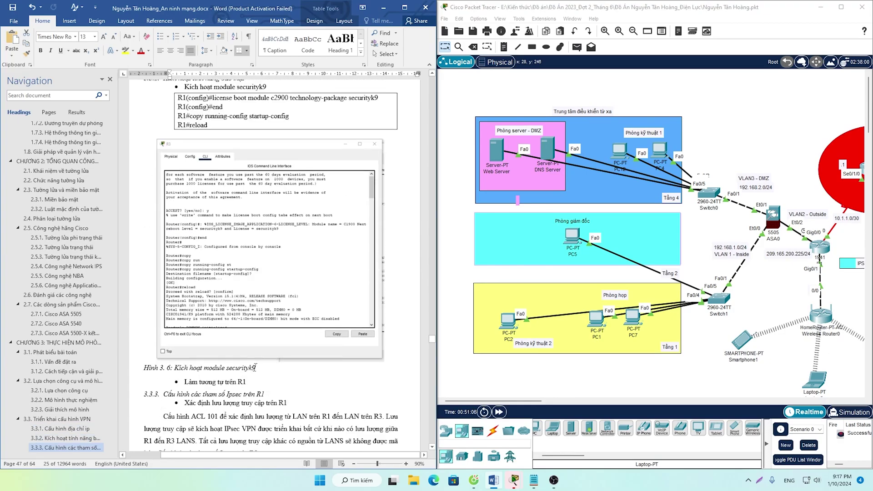
drag(262, 367, 189, 367)
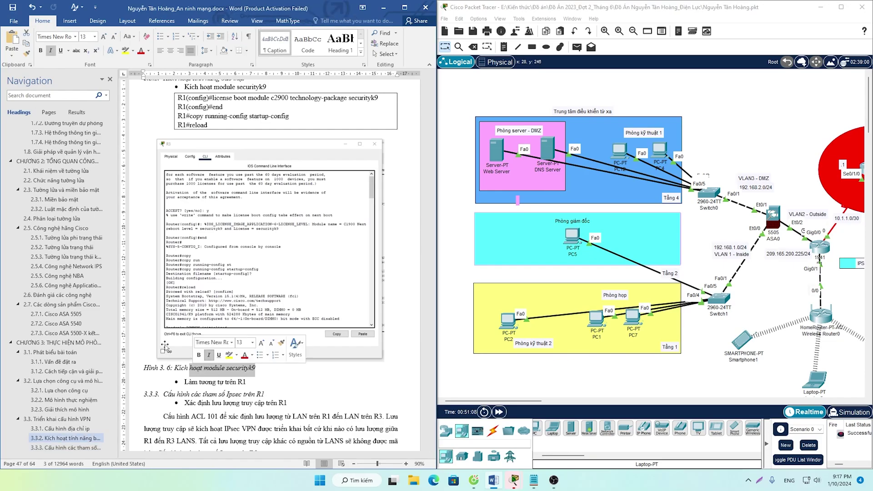
drag(254, 369, 173, 369)
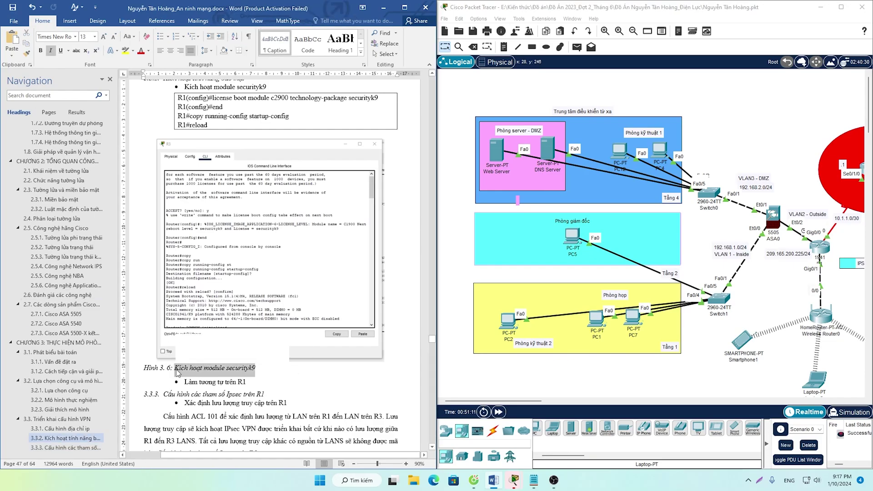
key(alt+Tab)
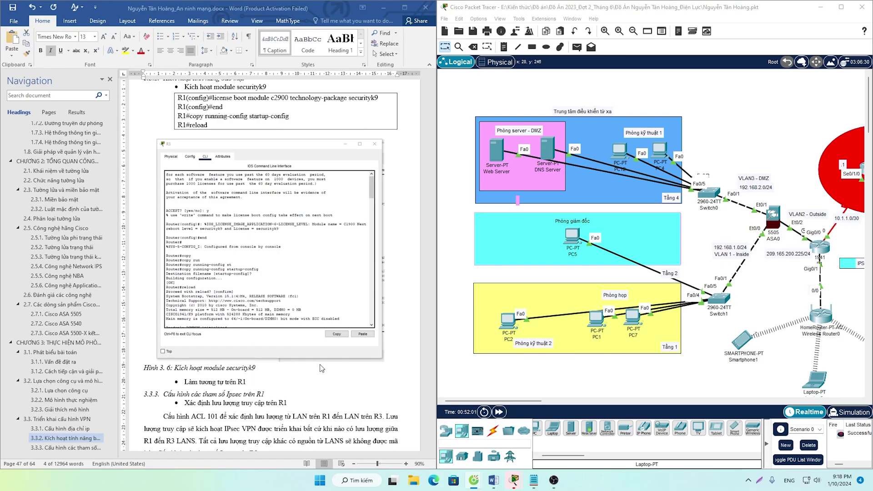
Highlight the command "license boot module c2900 technology-package securityk9" in the section 3.3.2 command box for review
scroll(285, 304, up, 1)
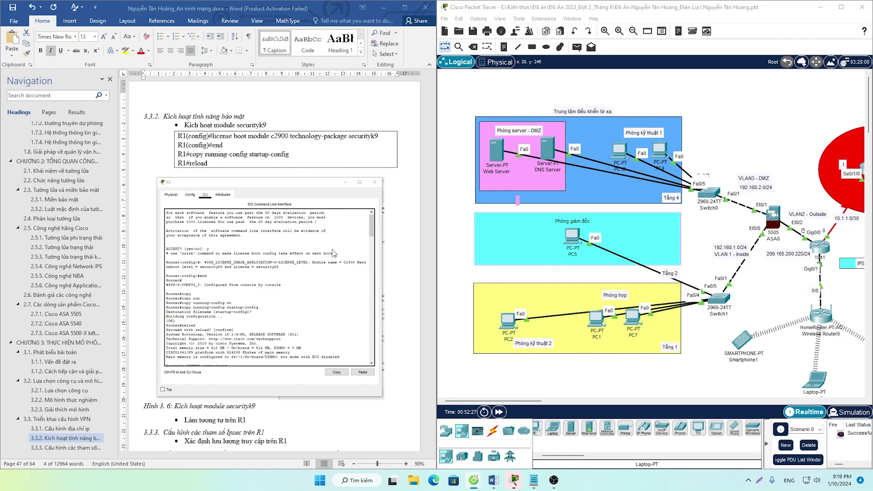
click(385, 142)
drag(385, 143, 229, 140)
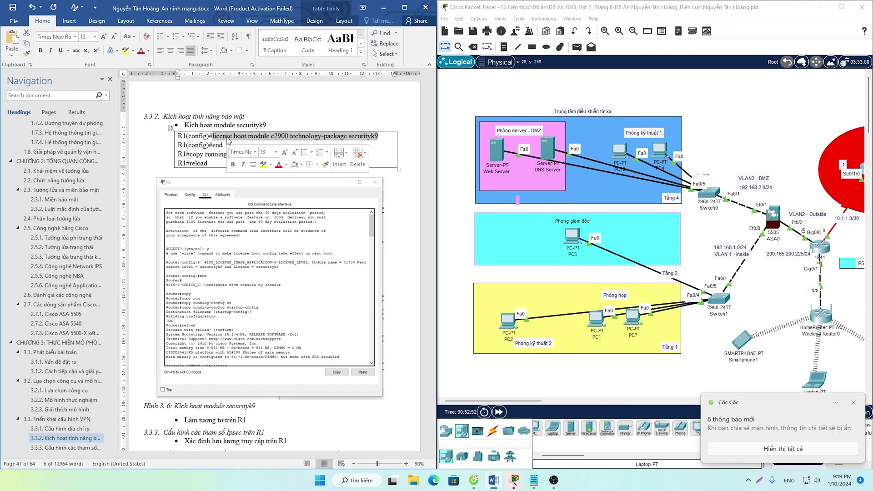
Center the figure caption "Hình 3. 6: Kích hoạt module securityk9" beneath its screenshot
scroll(305, 314, down, 8)
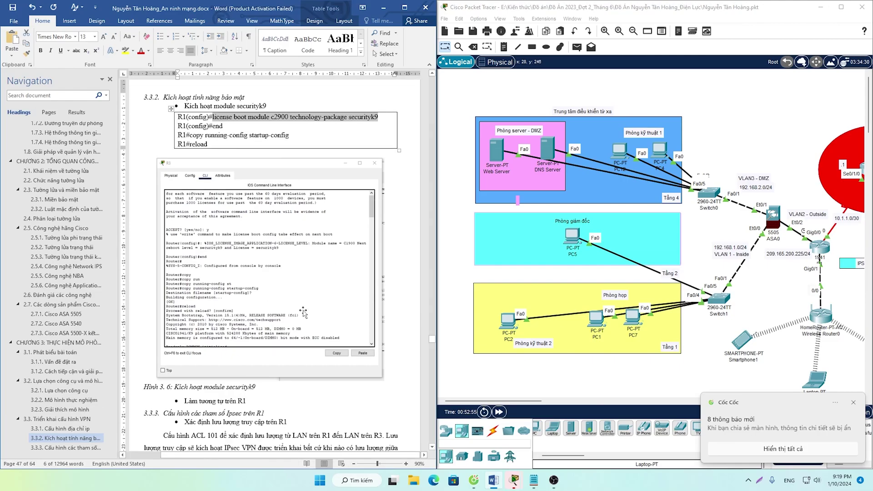
scroll(305, 314, down, 1)
drag(257, 158, 144, 158)
click(170, 51)
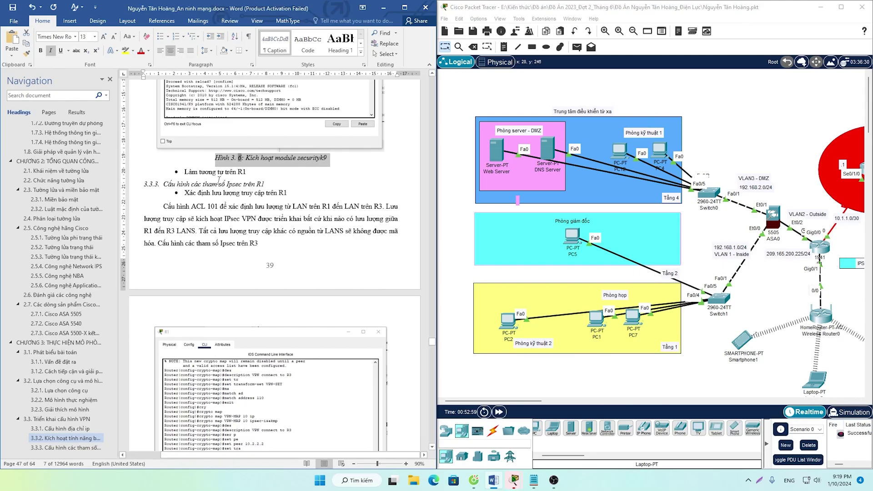
Review the ACL, ISAKMP and IPsec settings for R1 and R3 in sections 3.3.3 and 3.3.4, through the verification in 3.3.5
scroll(230, 169, down, 1)
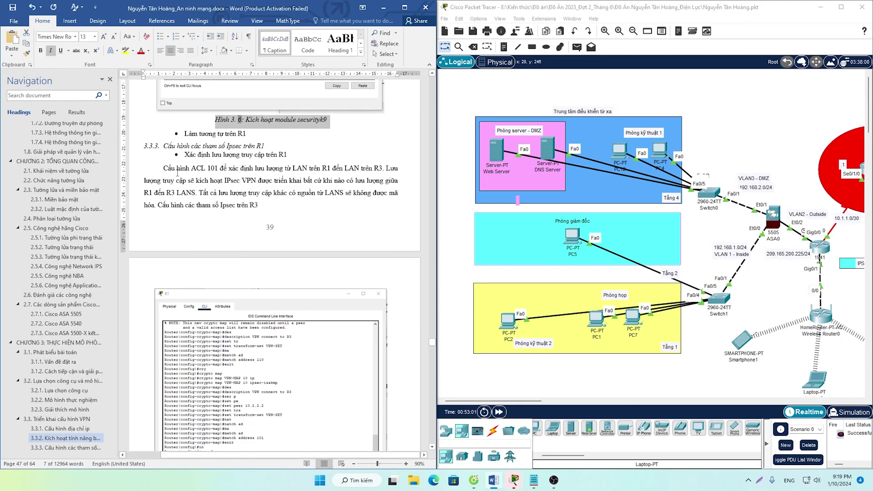
drag(164, 168, 206, 168)
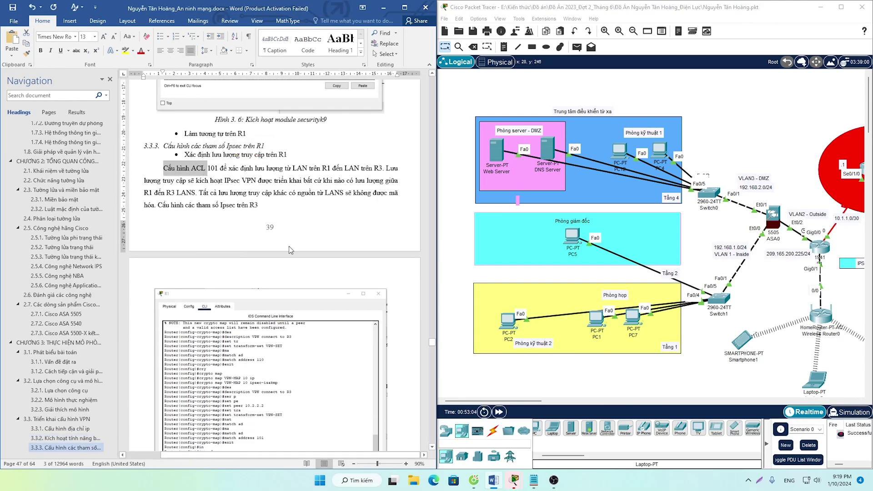
scroll(289, 248, down, 1)
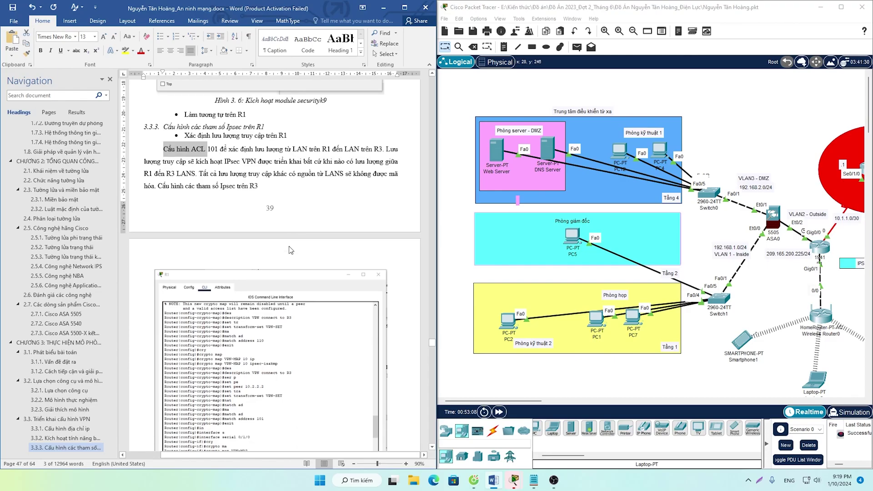
scroll(291, 250, down, 20)
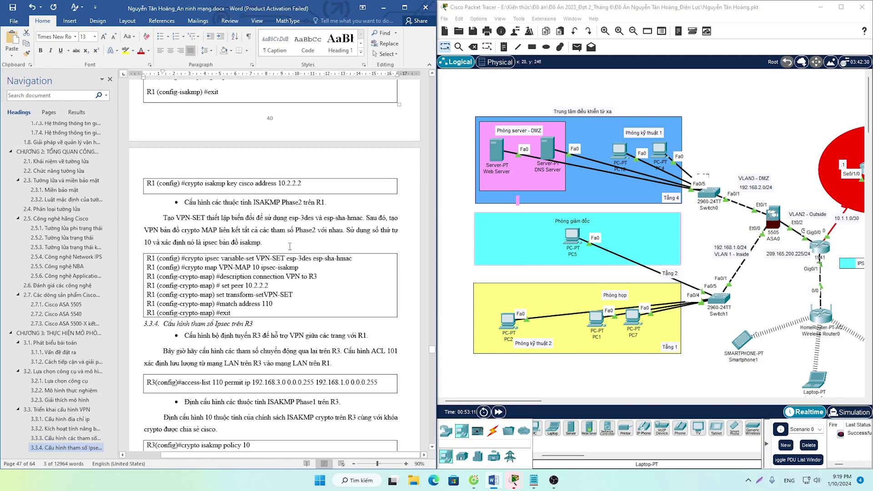
scroll(289, 247, up, 4)
scroll(290, 246, up, 3)
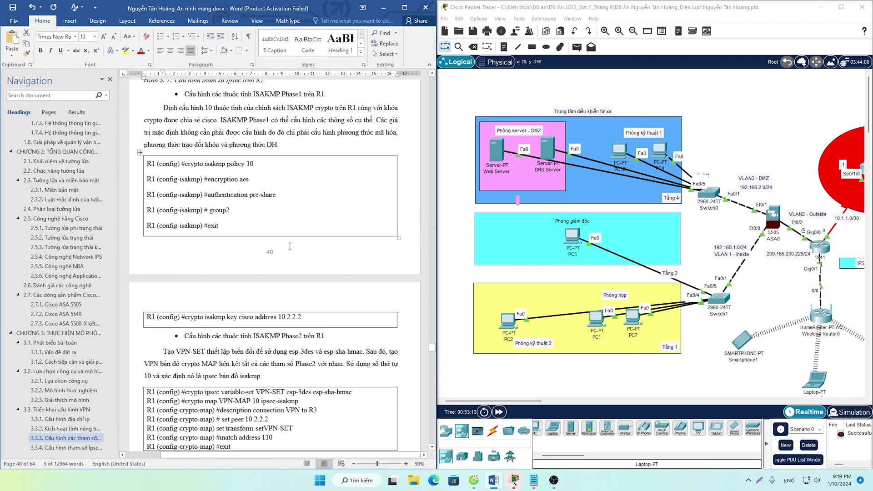
scroll(297, 283, down, 11)
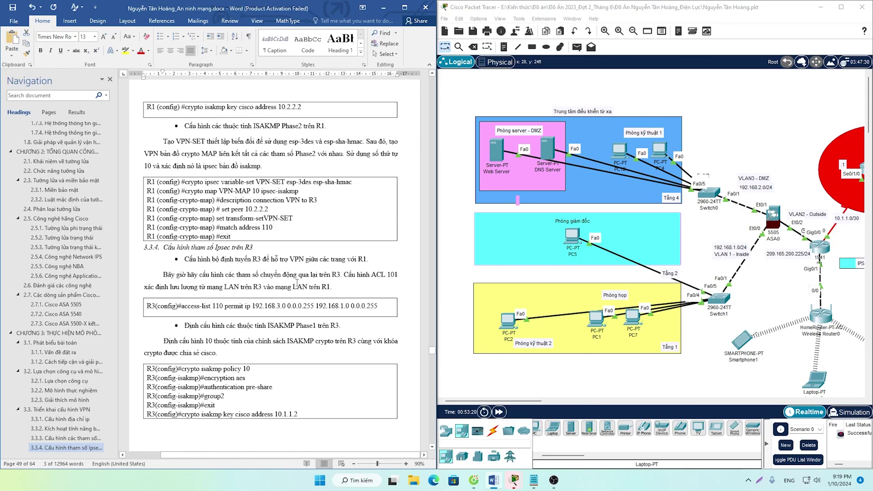
scroll(296, 283, down, 18)
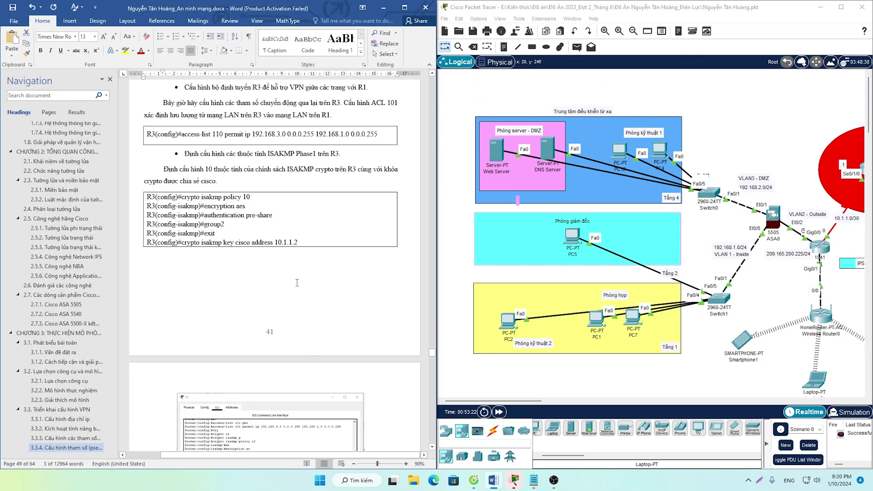
scroll(296, 282, down, 20)
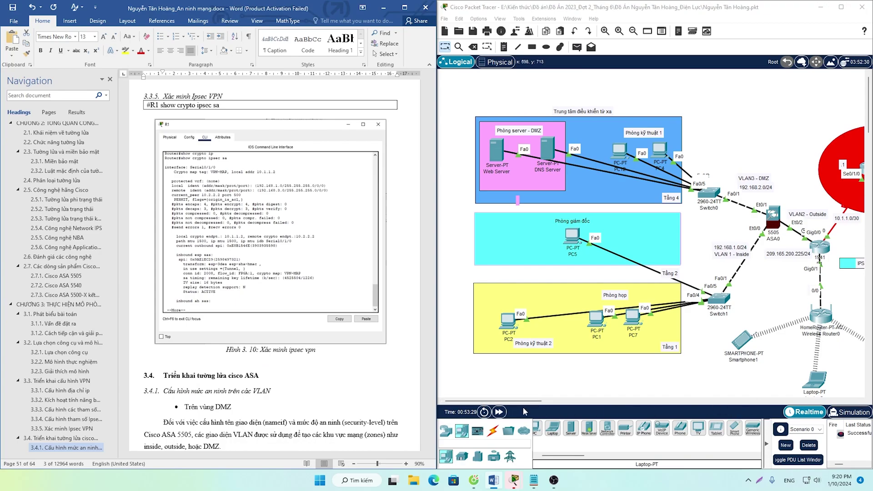
Switch to Packet Tracer, open router R1's command line beside the report, and wake its console to the user prompt
drag(526, 401, 584, 402)
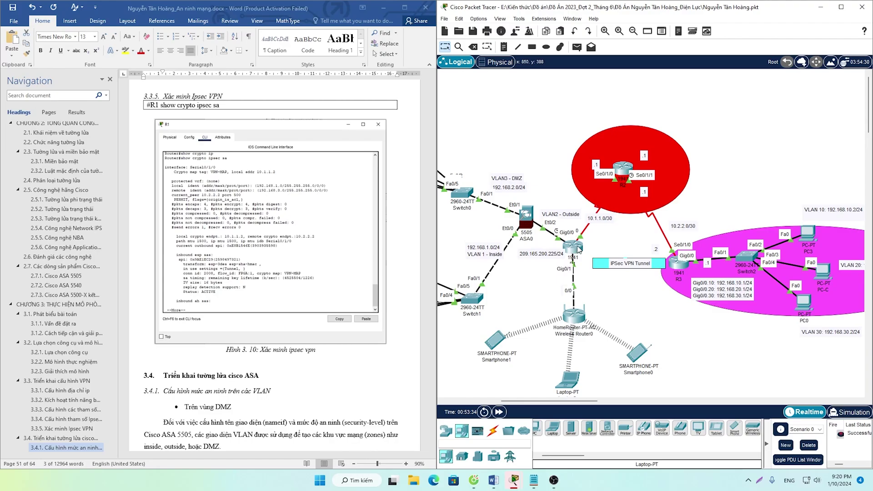
mouse_move(626, 167)
click(575, 249)
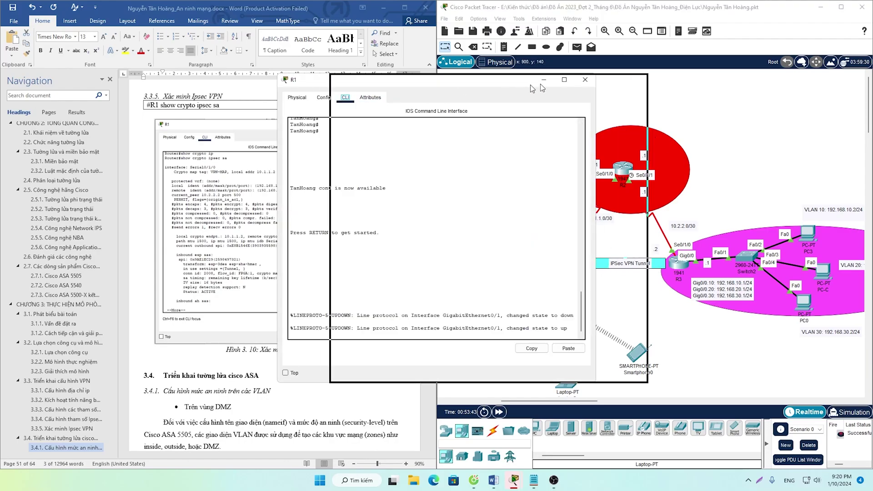
drag(521, 87, 674, 84)
key(Return)
key(Return)
key(Return)
key(Return)
key(Return)
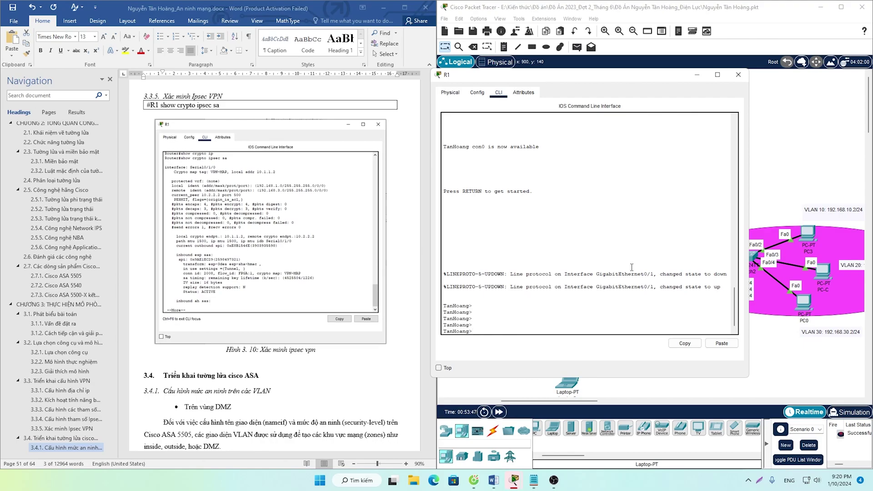
Enter privileged EXEC mode on R1 with the enable command
key(alt+Tab)
click(627, 318)
key(Tab)
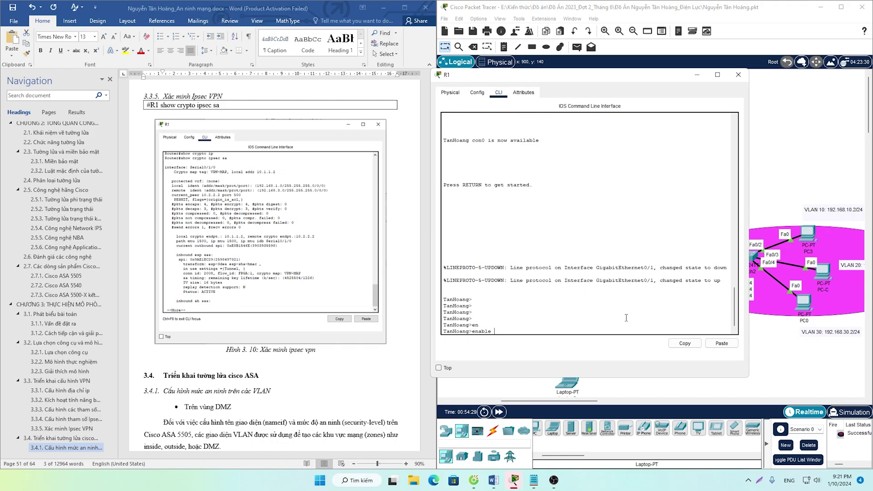
key(Return)
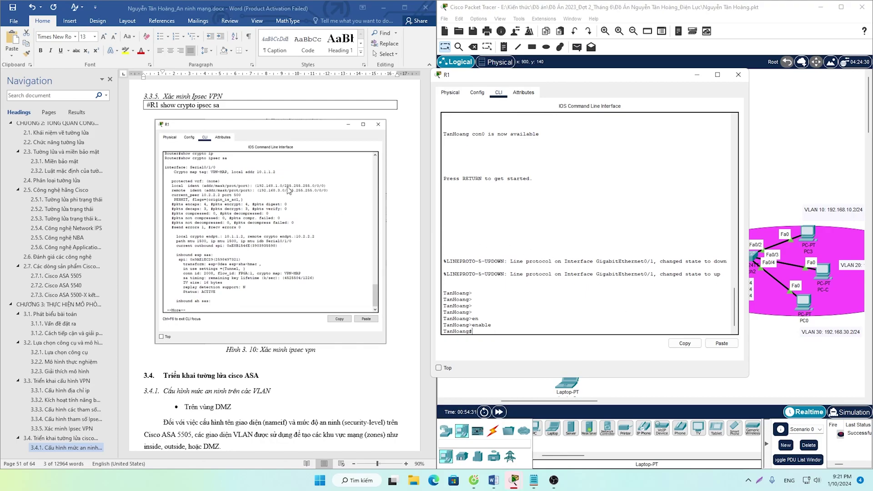
Run "show crypto ipsec sa" on R1 and page through the output until the prompt returns
text(show cry)
key(Tab)
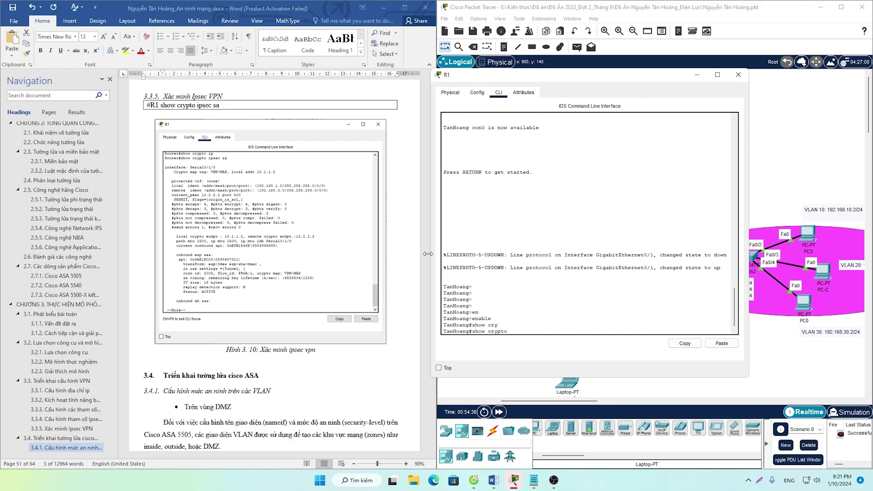
text(ip)
key(Tab)
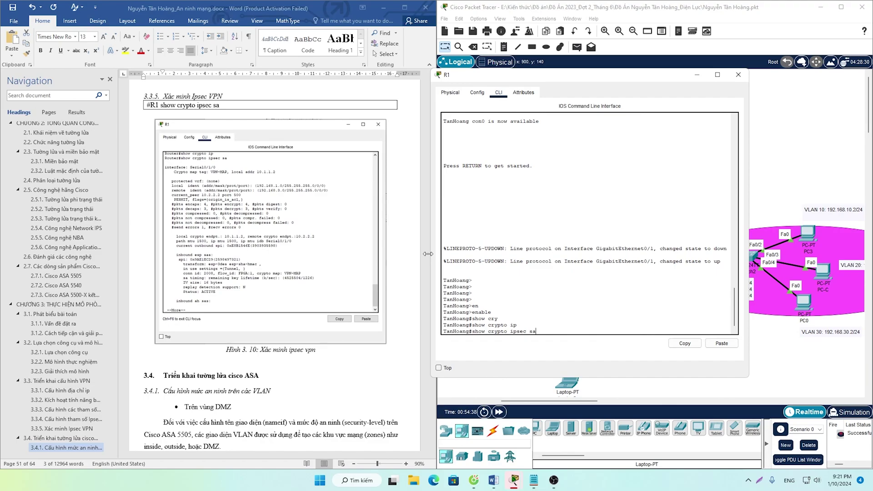
text(sa)
key(Return)
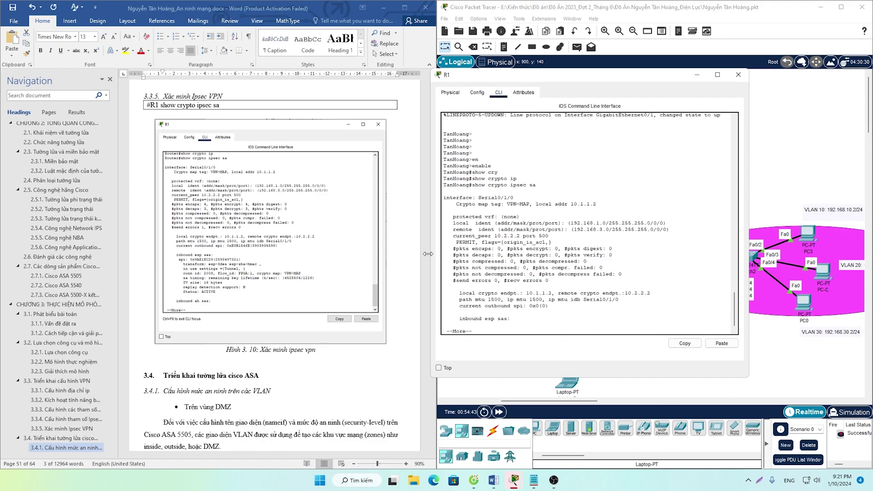
key(Return)
key(Return)
key(Return)
key(Return)
key(Return)
key(Return)
key(Return)
key(Return)
key(Return)
key(Return)
key(Return)
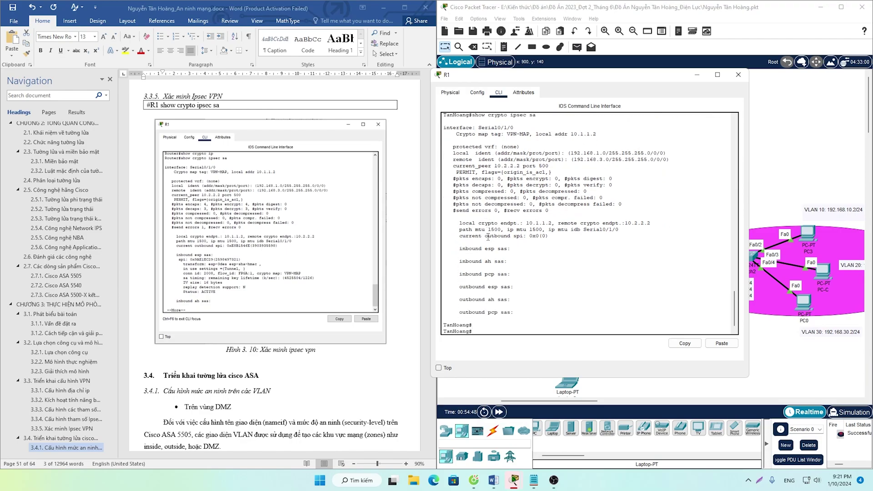
Open router R3's command line in place of R1's and enter privileged EXEC mode with the enable command
click(738, 75)
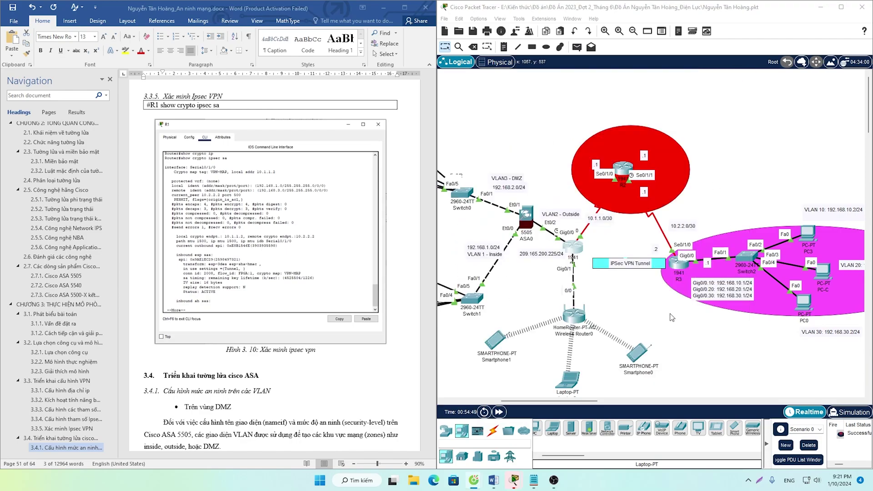
click(678, 267)
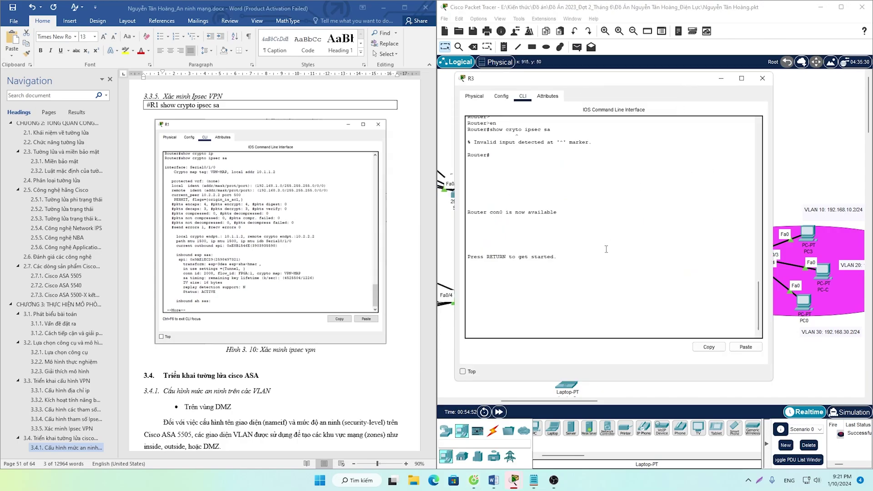
key(Return)
key(Return)
key(Return)
key(Return)
key(Return)
text(en)
key(Tab)
key(Return)
Run "show crypto ipsec sa" on R3, read the output, and close the R3 window
text(show cr)
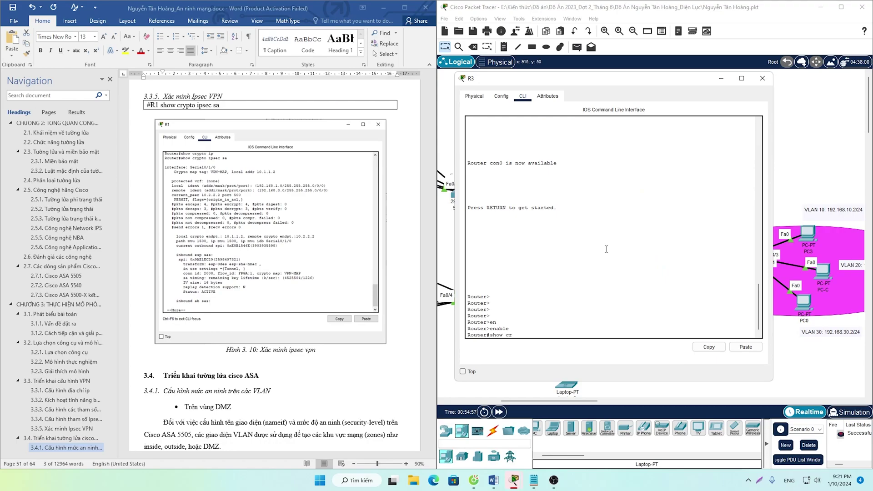
text(y)
key(Tab)
text(iip)
key(Tab)
key(BackSpace)
key(BackSpace)
text(p)
key(Tab)
text(sa)
key(Return)
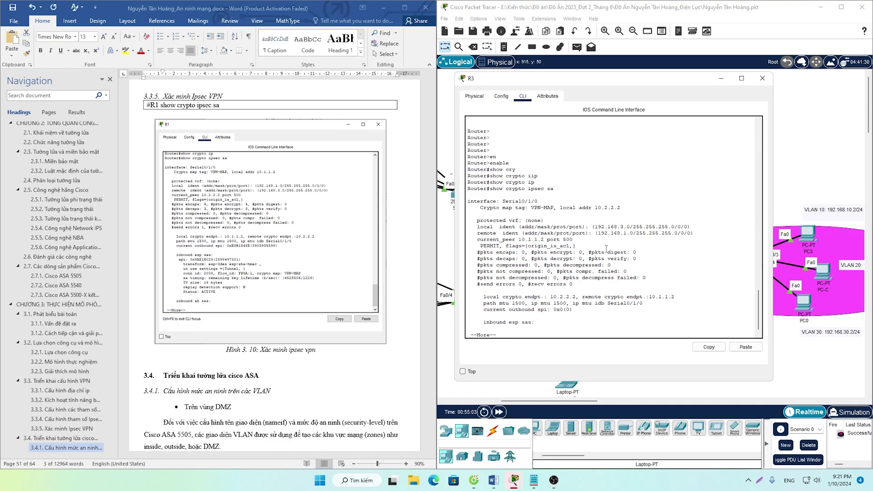
click(763, 78)
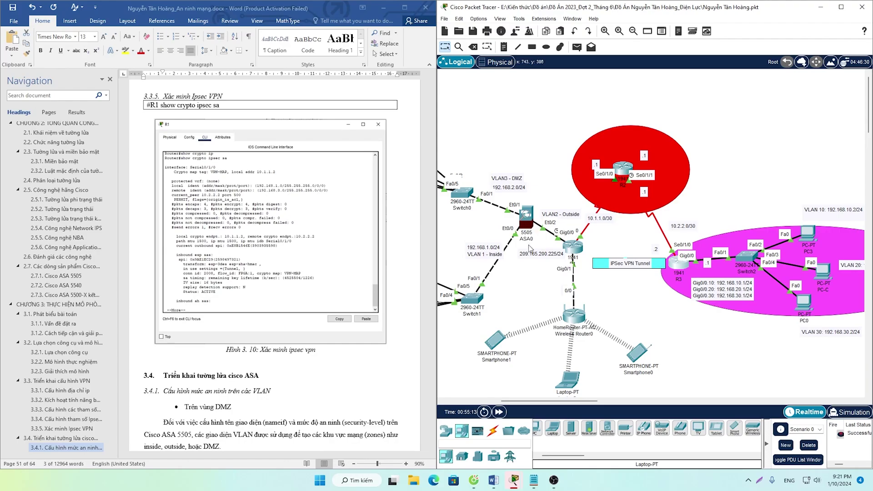
Enlarge the topology and play the R1-to-R3 ICMP packet in Simulation mode, pausing and resuming to watch it, then close the simulation panel
drag(591, 407, 581, 406)
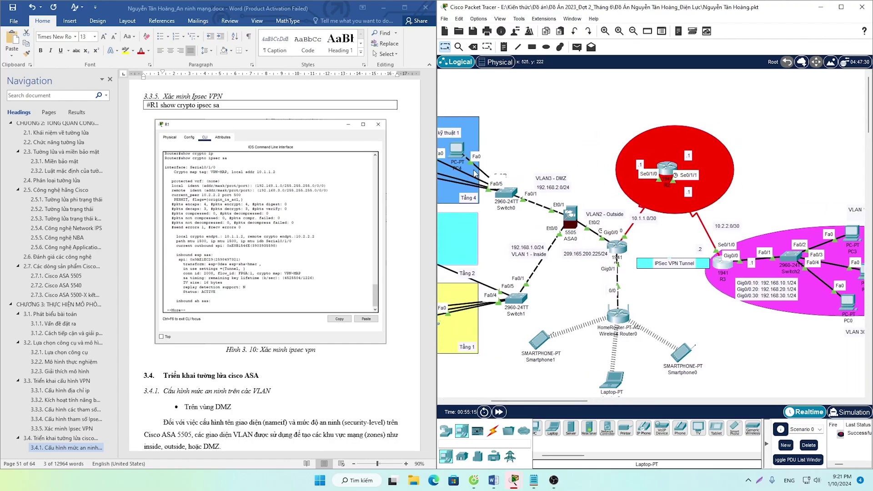
click(841, 7)
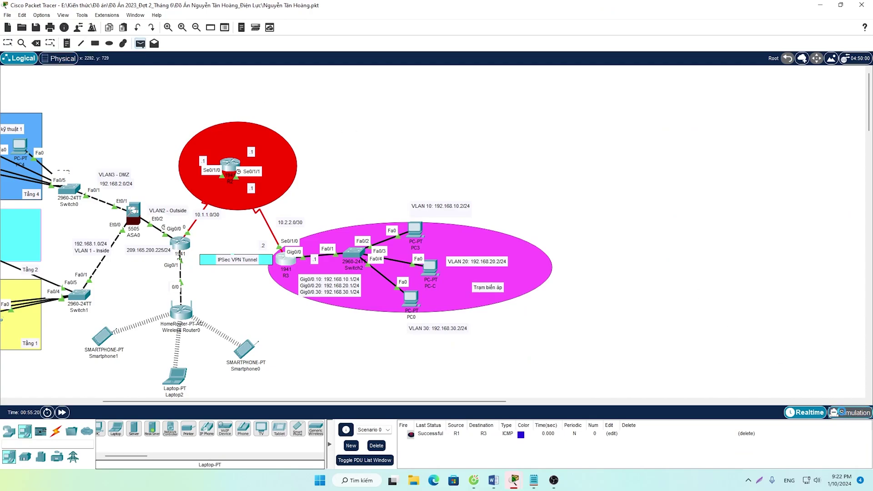
click(849, 413)
click(827, 310)
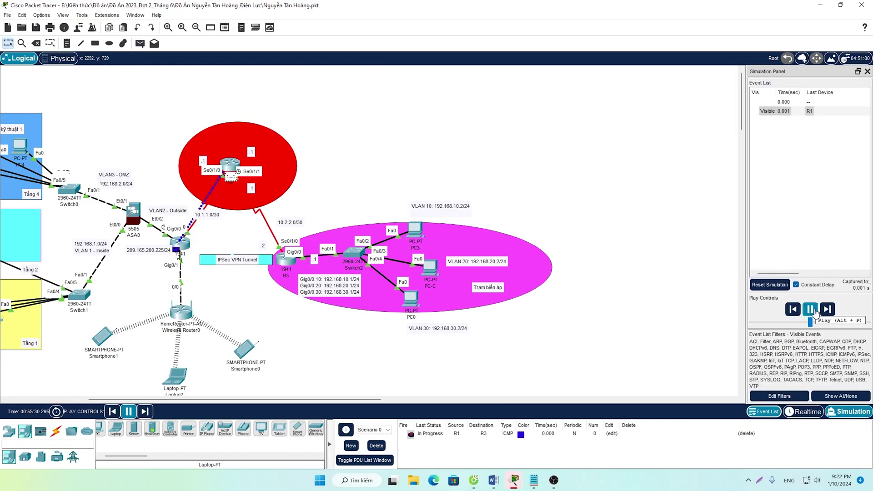
click(814, 311)
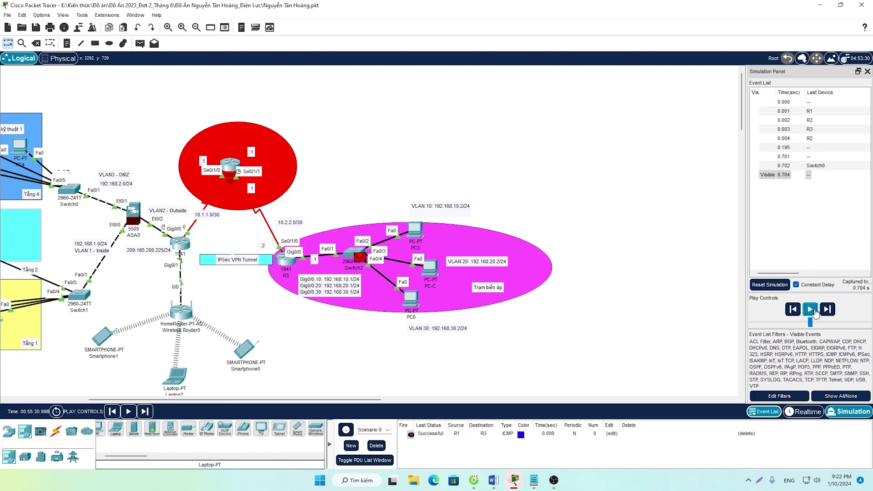
click(810, 310)
click(810, 310)
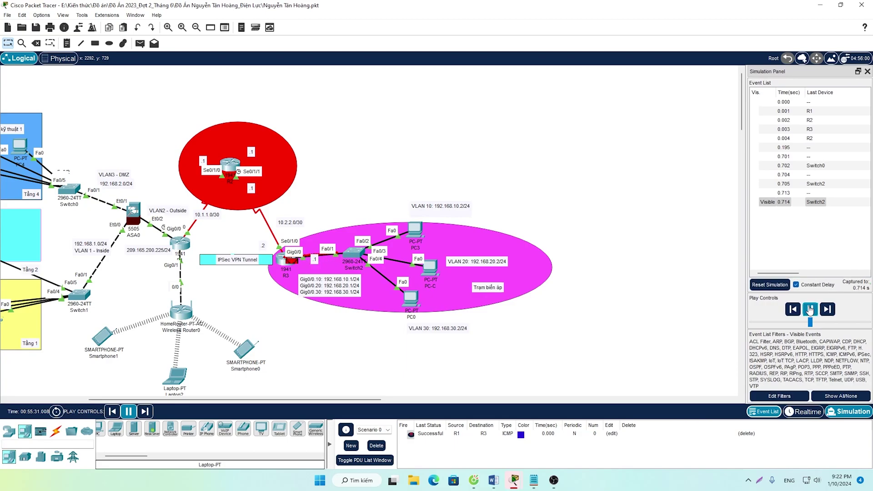
click(810, 311)
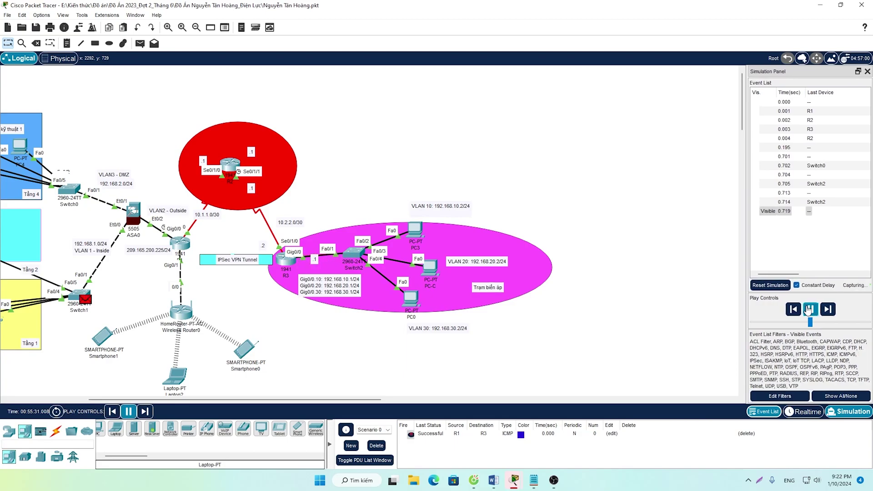
click(810, 311)
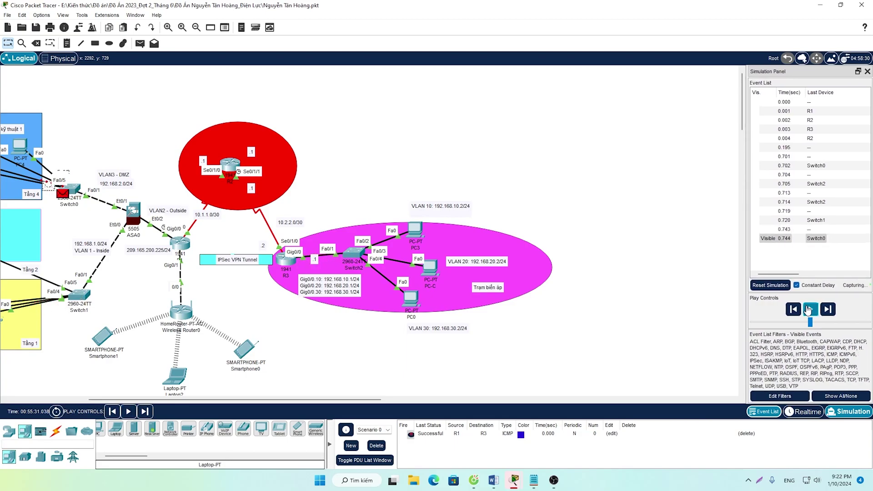
click(809, 310)
click(868, 72)
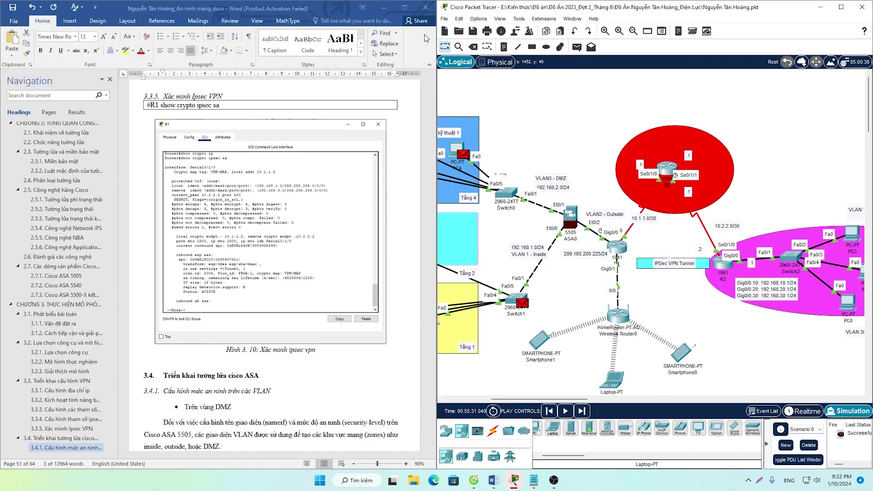
Switch to the Notepad term list and add the lines "Remote access VPN" and "Site-to-site vpn" below VPN
scroll(199, 257, down, 1)
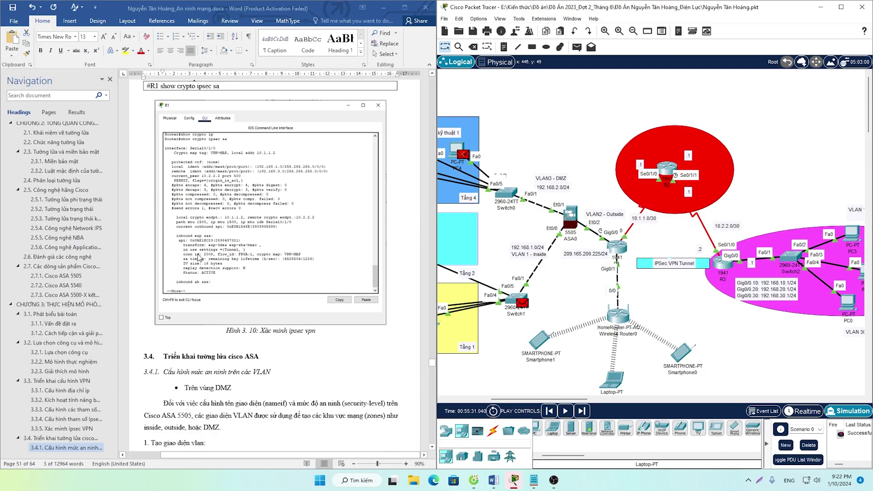
click(534, 480)
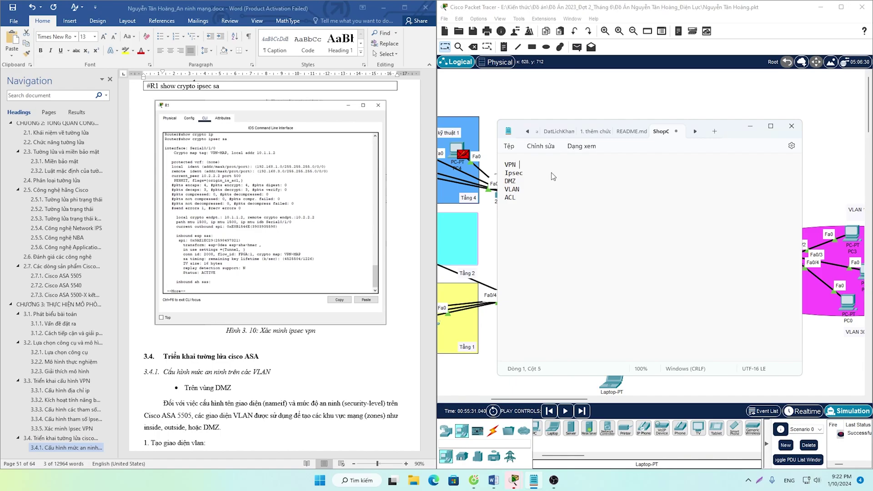
key(Return)
text(Remote ac)
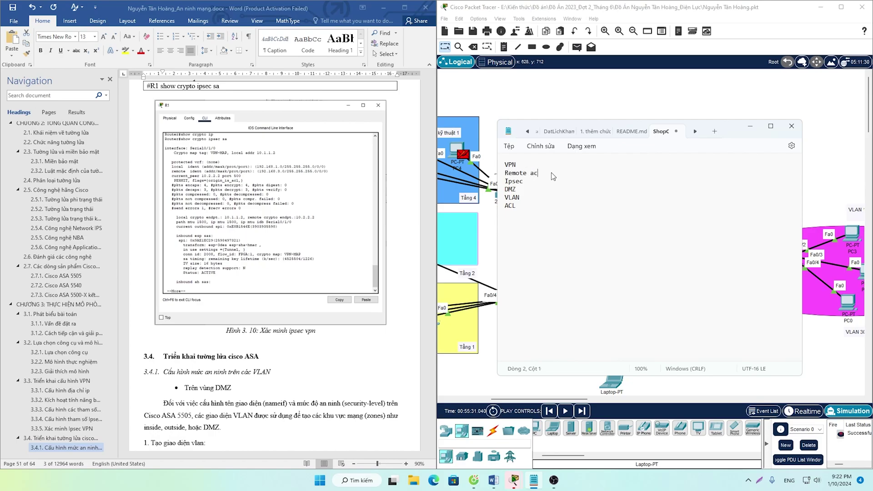
text(cess VPN)
key(Return)
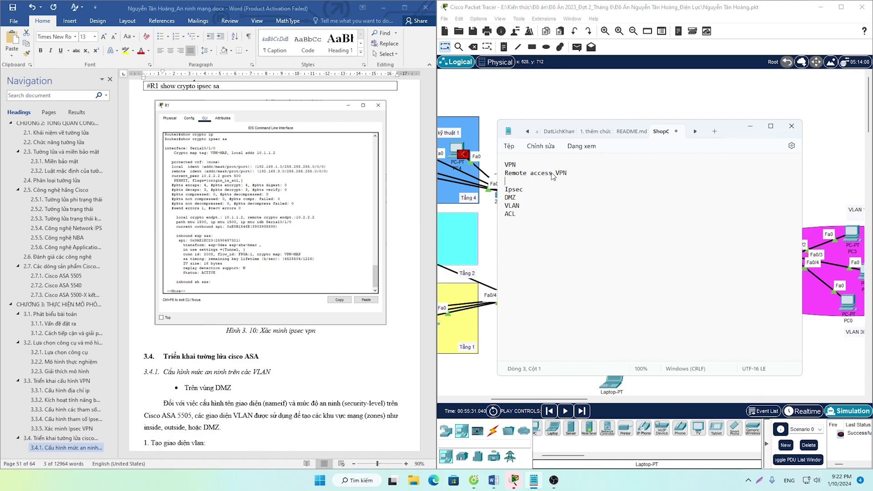
text(Site-to-site vpn)
Append "(B2C)" to the Remote access VPN line and "(b2b)" to the Site-to-site vpn line, and return to Packet Tracer
click(584, 174)
text((B2C)
key(BackSpace)
key(BackSpace)
key(BackSpace)
text(B2C))
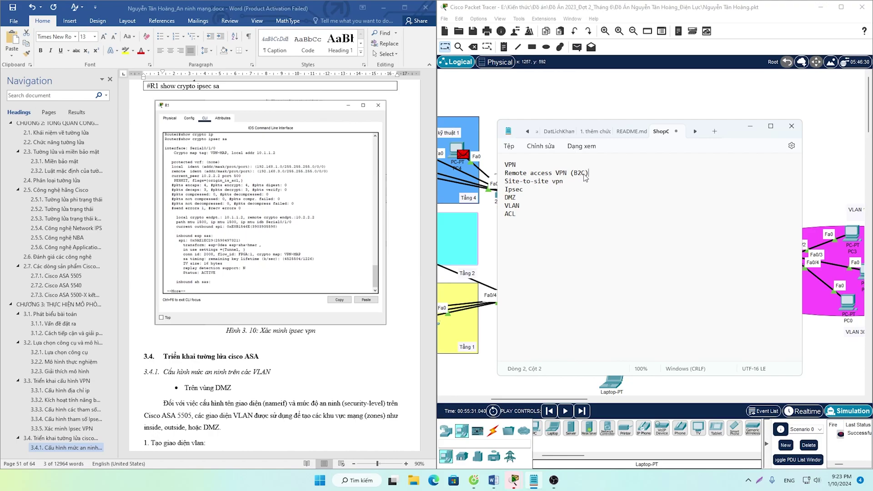
text((b2b))
drag(585, 180, 503, 182)
click(651, 90)
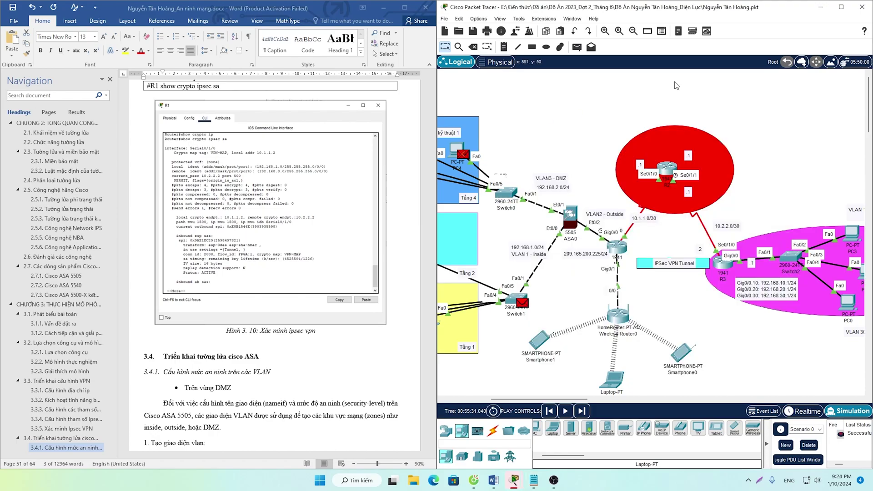
Examine the whole network topology, including the substation's VLAN labels, and the report's figure 3.10 on IPsec VPN verification
click(841, 7)
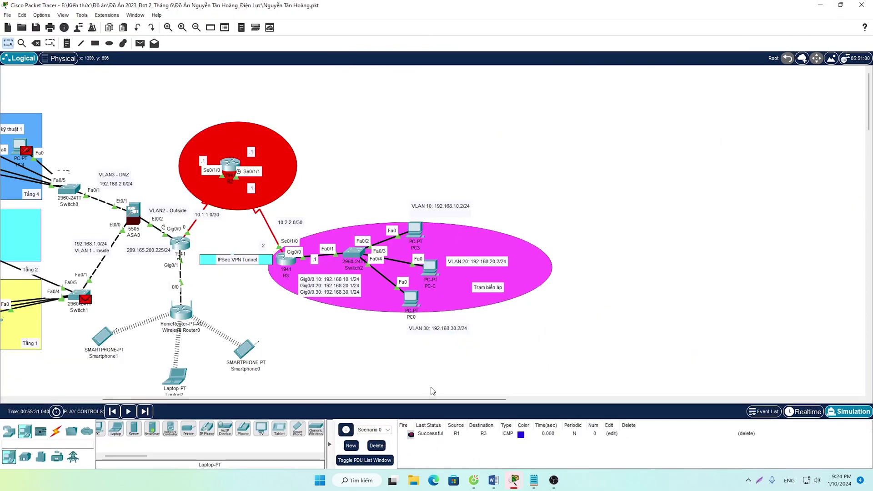
scroll(435, 387, left, 3)
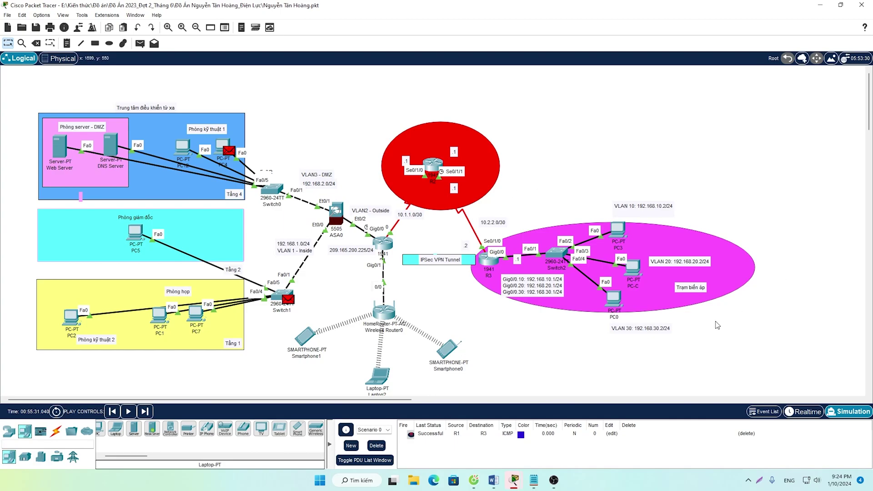
click(672, 256)
click(648, 206)
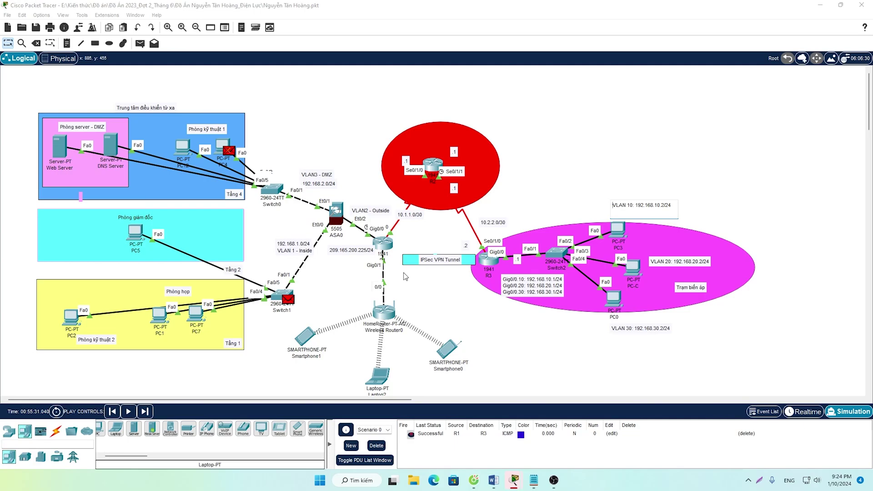
click(483, 27)
key(super+Right)
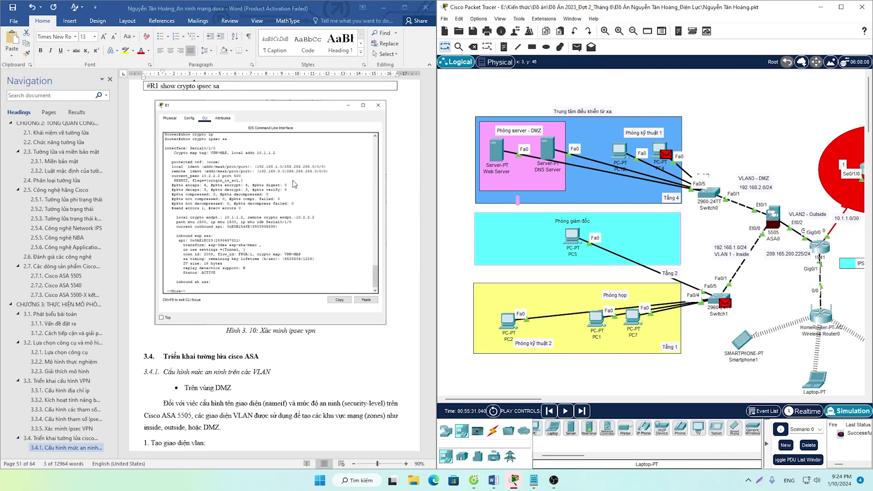
scroll(276, 251, down, 1)
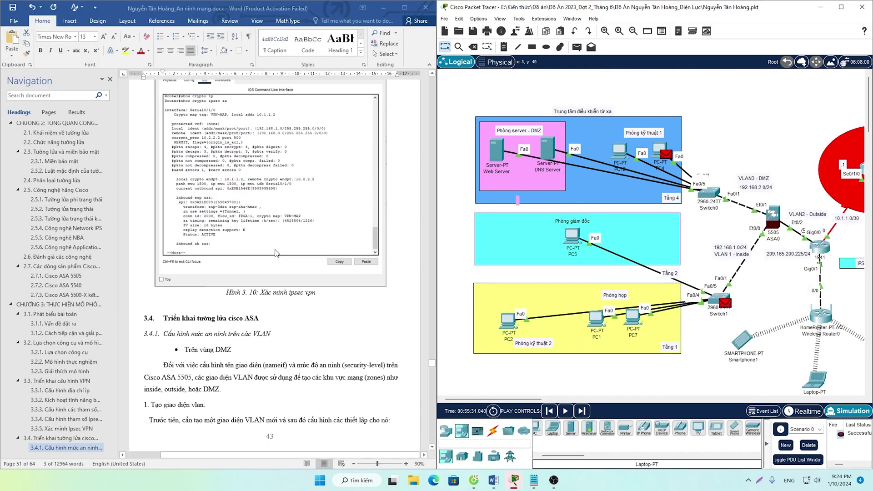
click(267, 294)
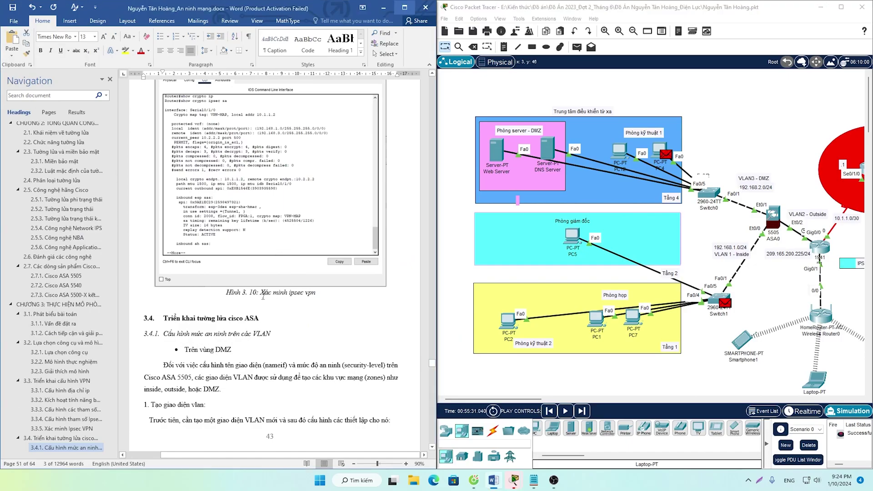
Replace the scenario's existing PDU with a new simple PDU from R1 to R3 and run it in Realtime mode
click(841, 7)
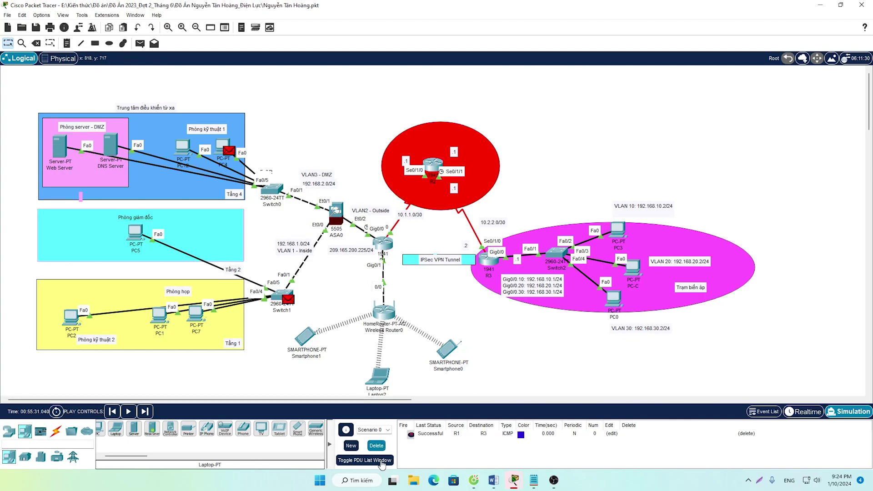
click(376, 445)
key(p)
click(383, 243)
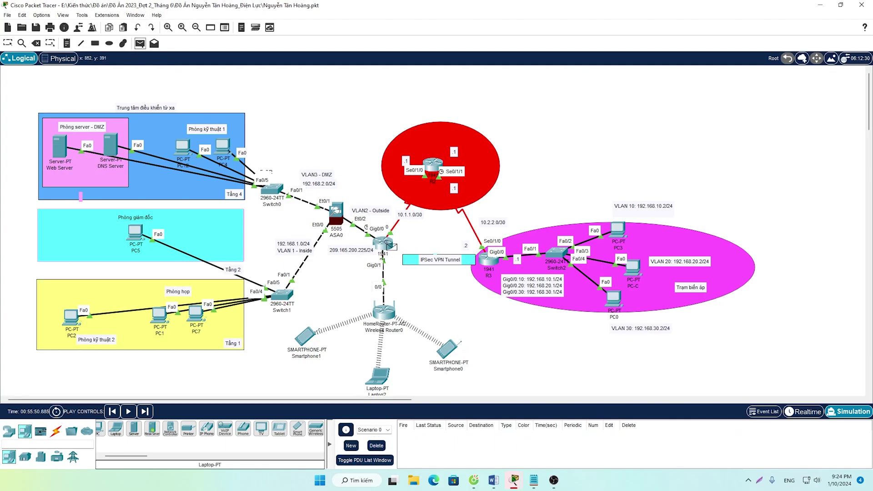
click(491, 262)
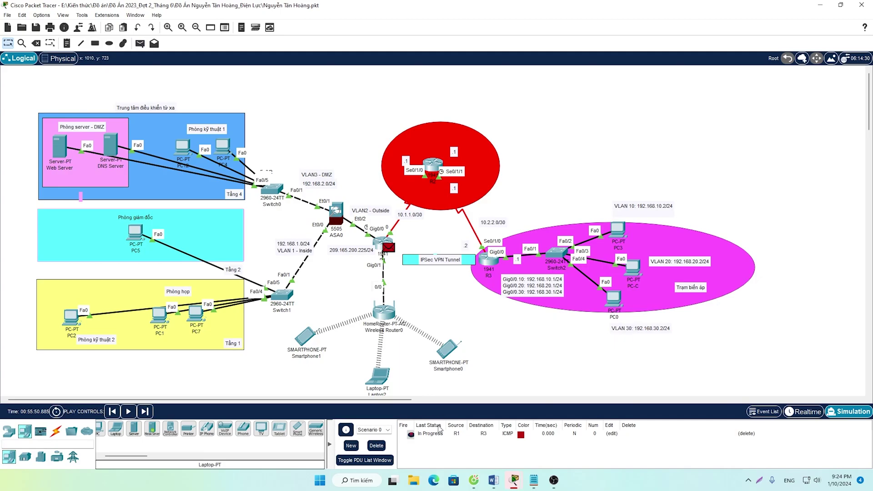
click(411, 435)
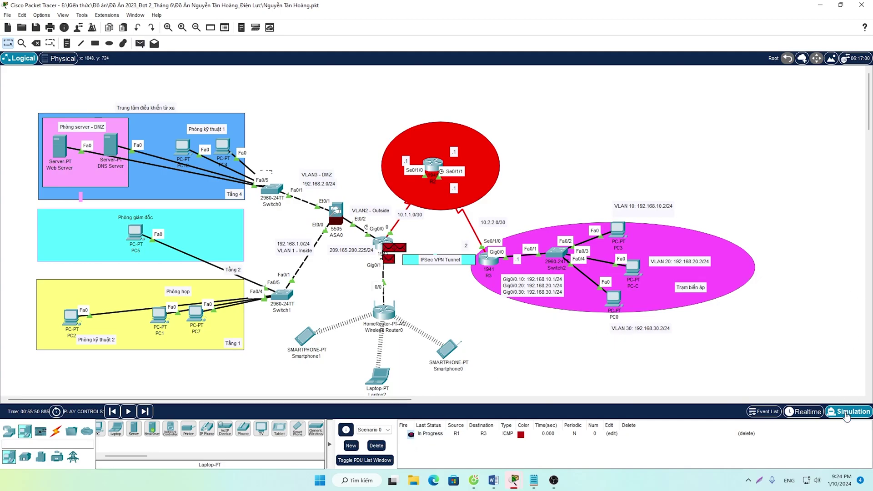
click(803, 412)
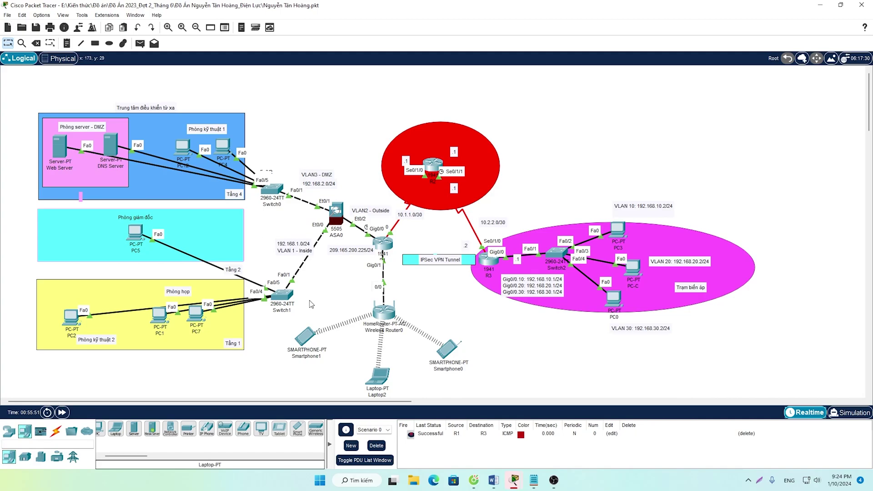
Clear the scenario and send simple PDUs in both directions, from R1 to R3 and from R3 to R1
click(377, 445)
click(140, 43)
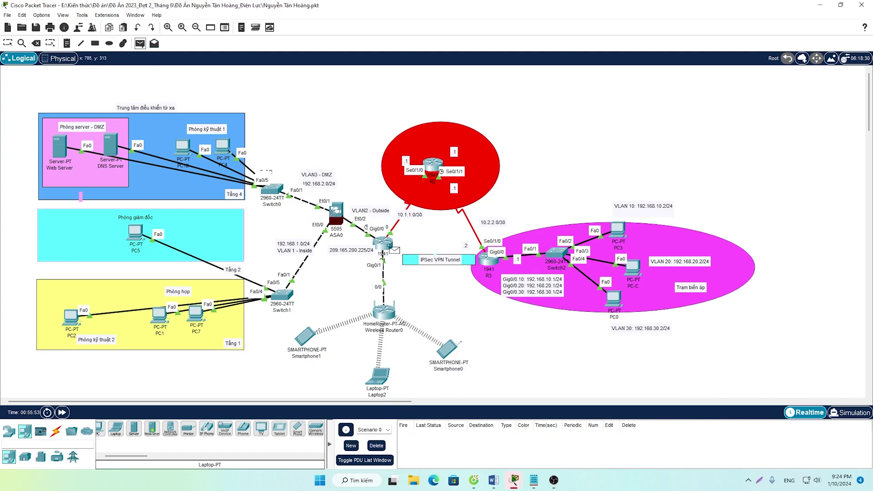
click(391, 251)
click(493, 262)
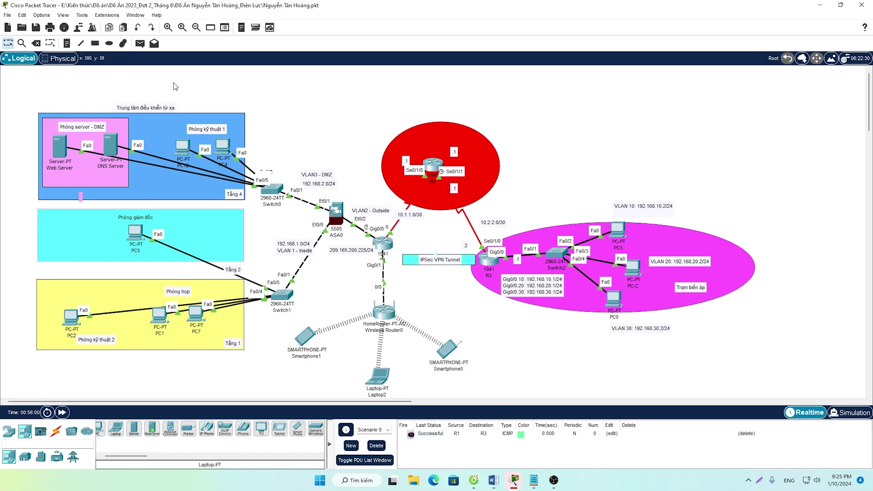
click(140, 43)
click(490, 265)
click(383, 244)
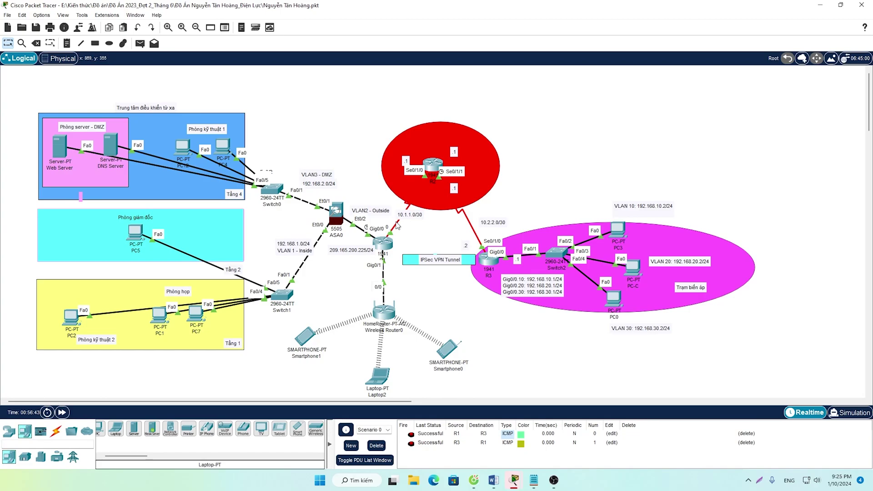
Read the report's section 3.4 on deploying the Cisco ASA firewall and check ASA0's command line in the topology
double_click(537, 3)
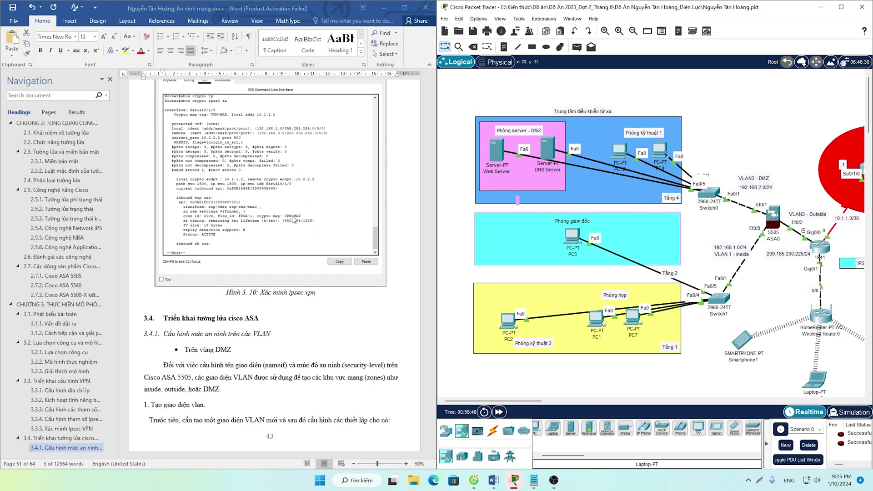
scroll(293, 219, down, 5)
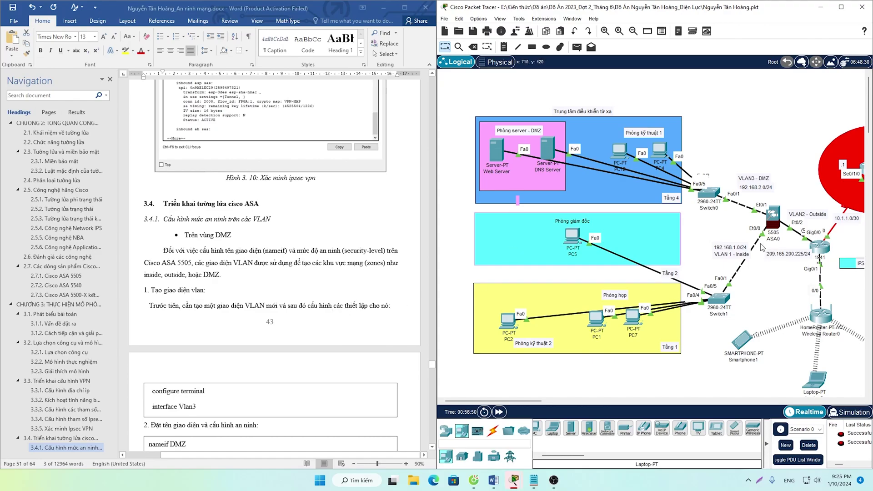
click(775, 222)
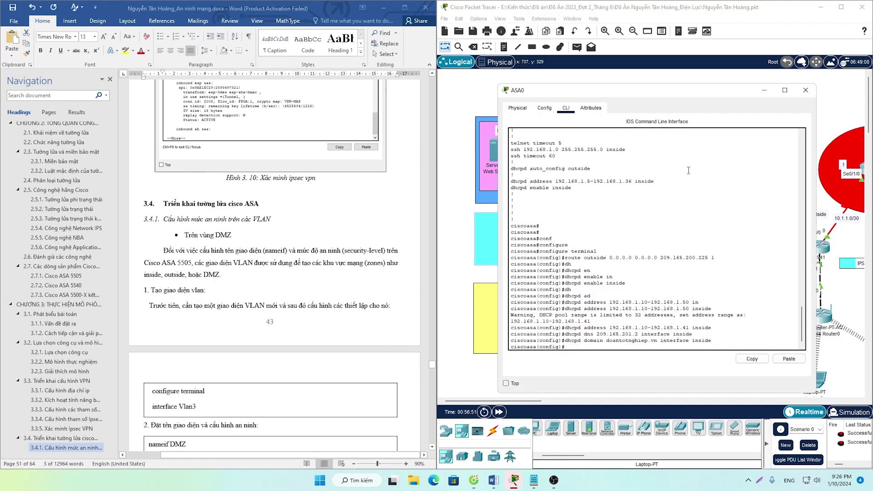
click(807, 91)
click(841, 7)
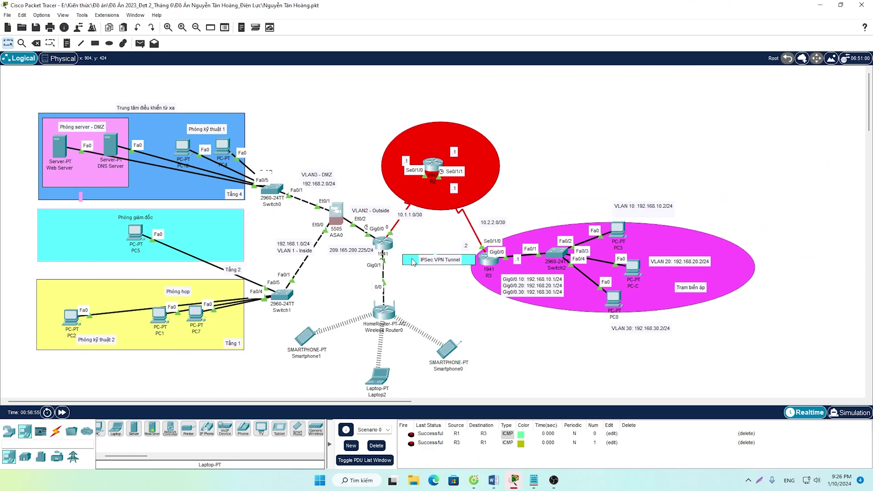
Examine ASA0's inside, outside and DMZ VLAN links in the topology, and highlight the DMZ and VLAN terms in the notes
scroll(411, 259, up, 3)
scroll(411, 258, down, 3)
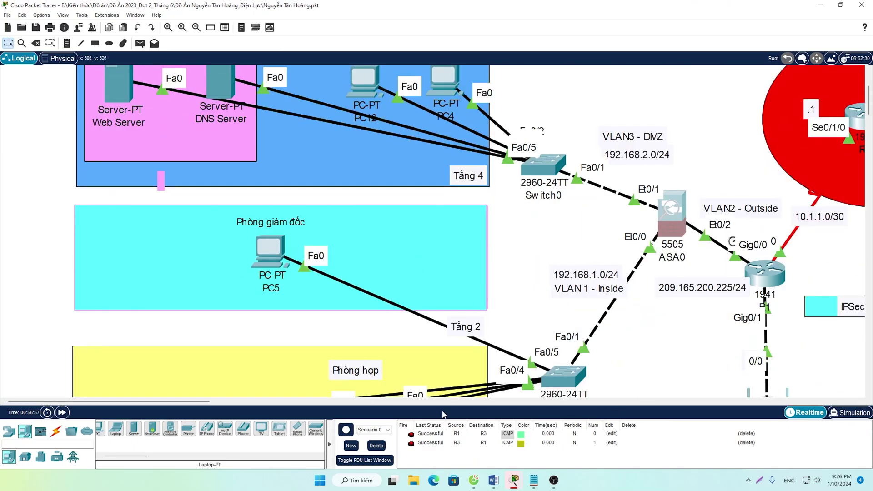
drag(195, 402, 268, 402)
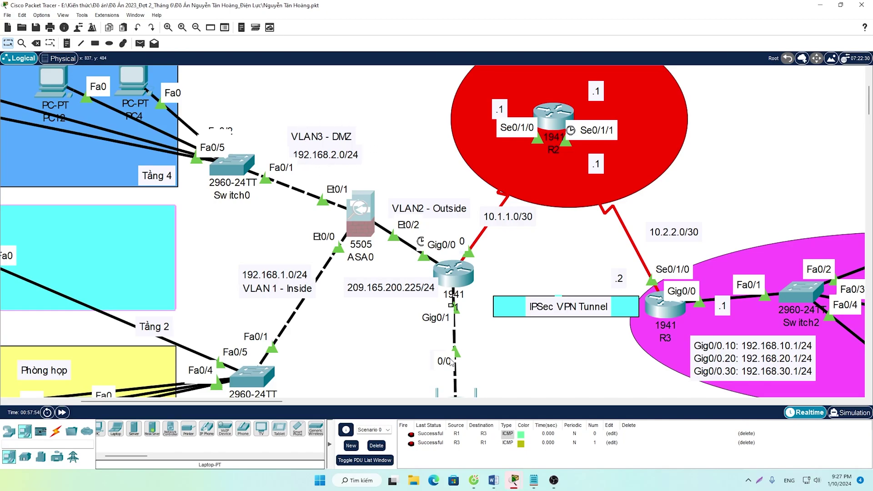
click(534, 480)
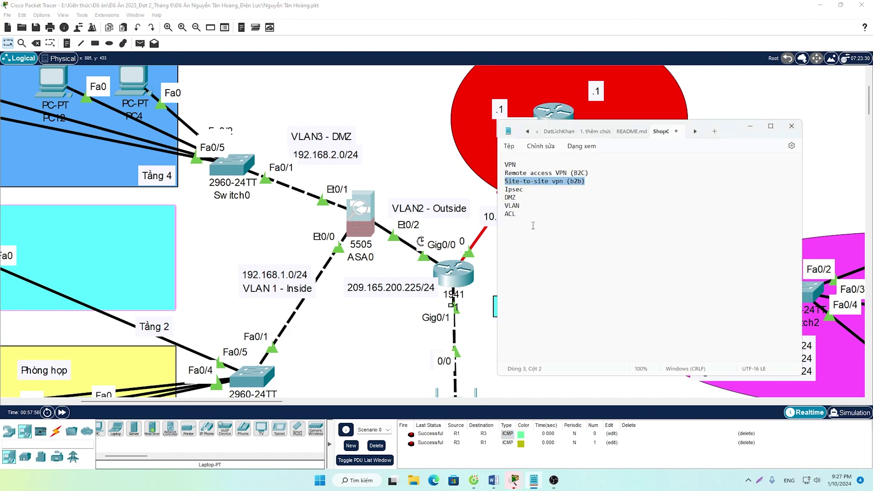
double_click(532, 197)
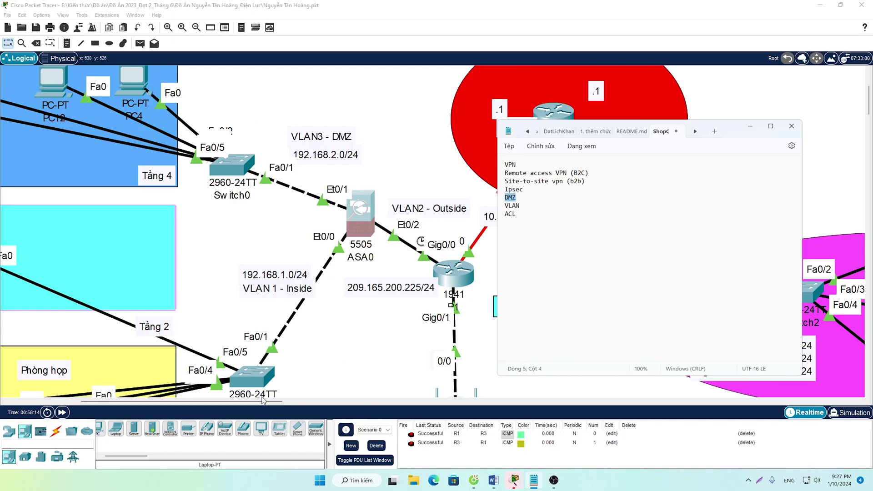
double_click(511, 207)
click(750, 126)
scroll(563, 288, up, 2)
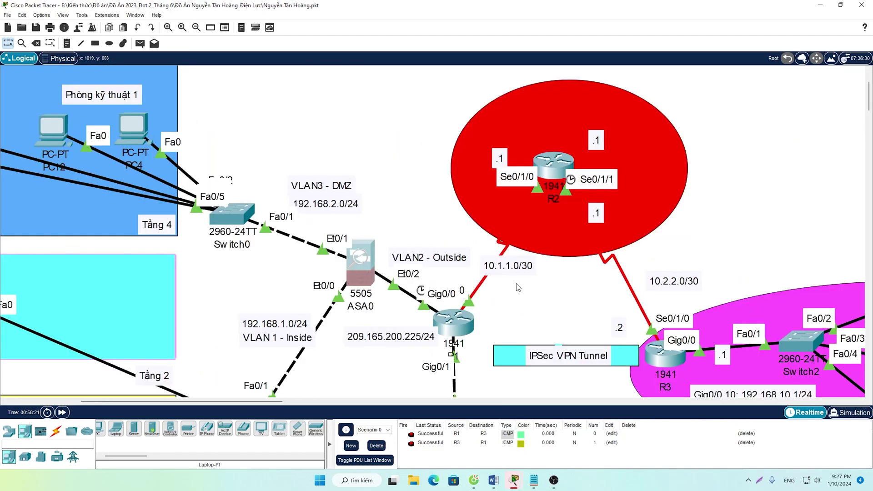
mouse_move(251, 402)
mouse_down()
mouse_move(264, 403)
mouse_move(247, 403)
mouse_up()
scroll(357, 360, down, 2)
Show the Word report beside the topology and read section 3.4.1's Vlan3 commands for the DMZ zone
click(494, 481)
click(623, 5)
key(super+Right)
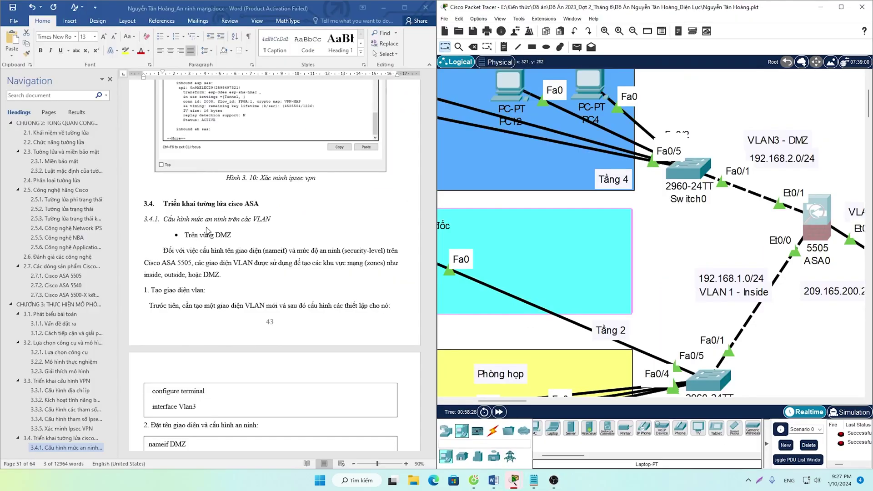
scroll(227, 225, down, 3)
scroll(228, 226, down, 3)
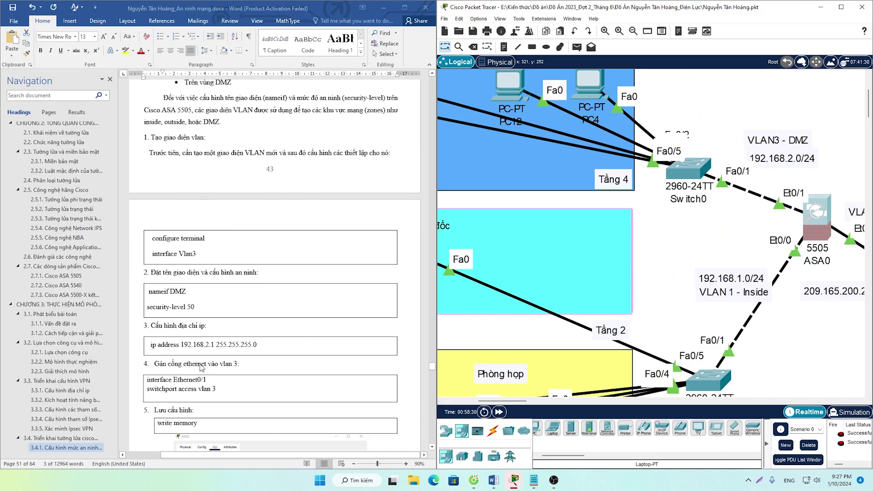
scroll(211, 288, down, 2)
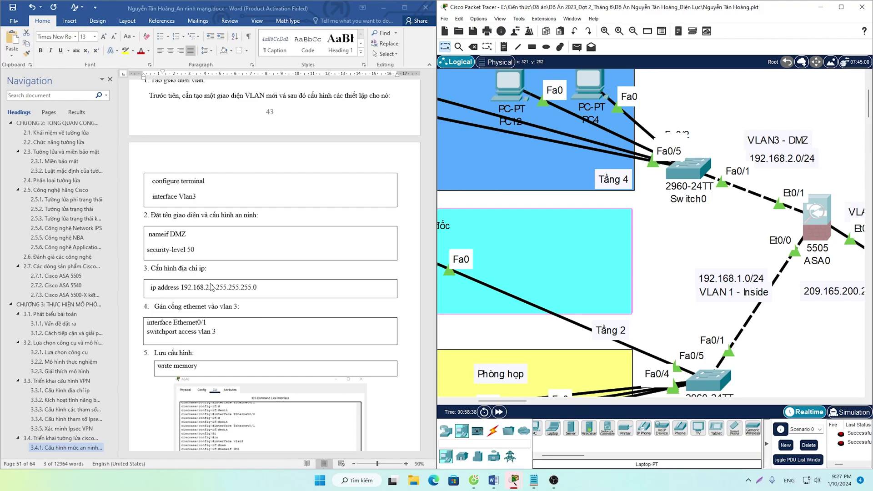
scroll(210, 286, up, 2)
scroll(254, 272, up, 2)
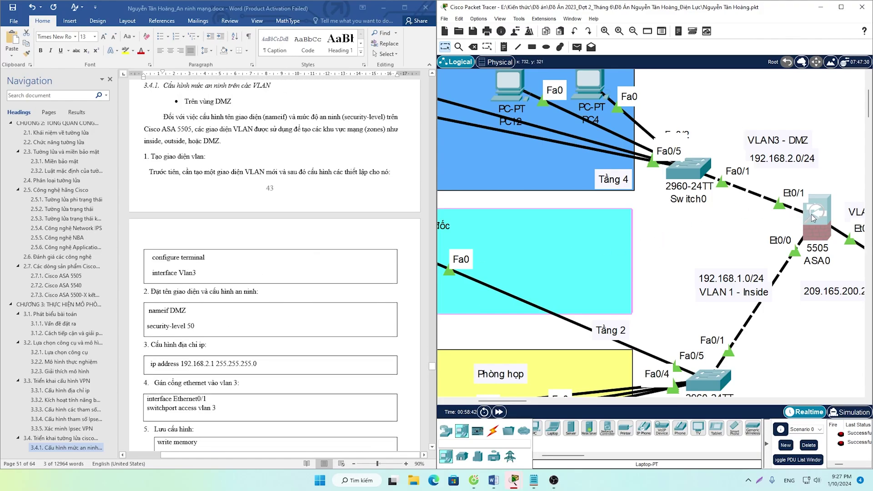
View the whole network topology in the full Packet Tracer window and look at ASA0's command line
click(841, 7)
scroll(438, 343, down, 2)
scroll(438, 344, down, 1)
scroll(386, 344, up, 2)
drag(439, 402, 214, 387)
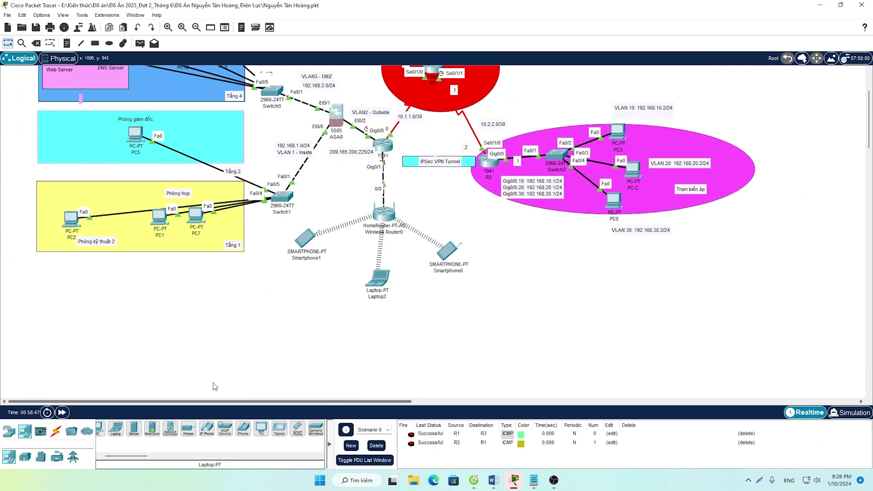
scroll(334, 135, up, 1)
click(338, 169)
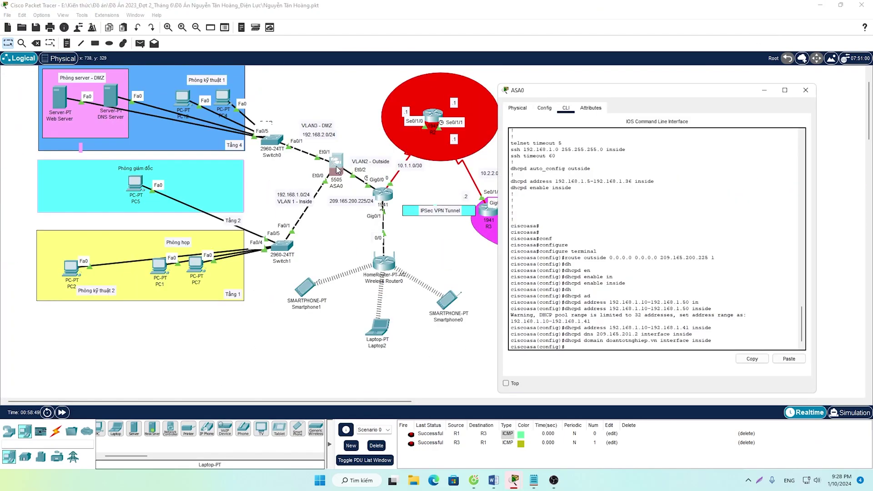
click(805, 90)
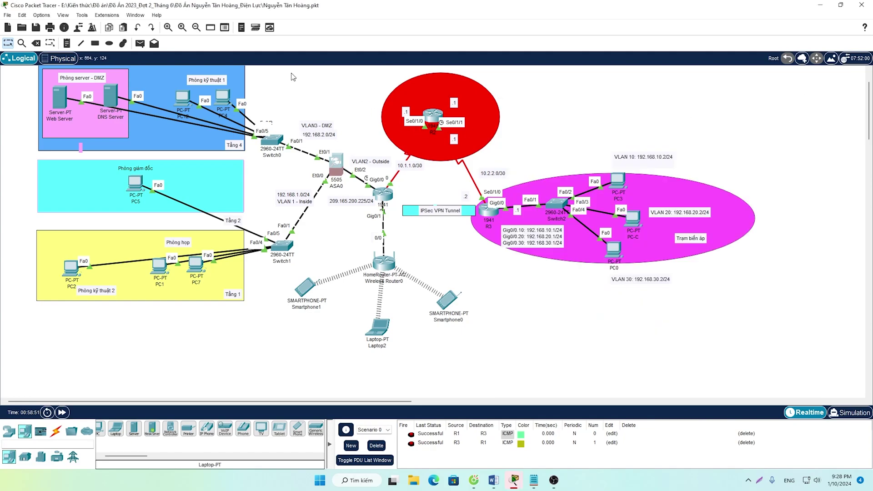
Place a laptop beside PC5 in the Phòng giám đốc area and display the available cable types
drag(141, 456, 128, 455)
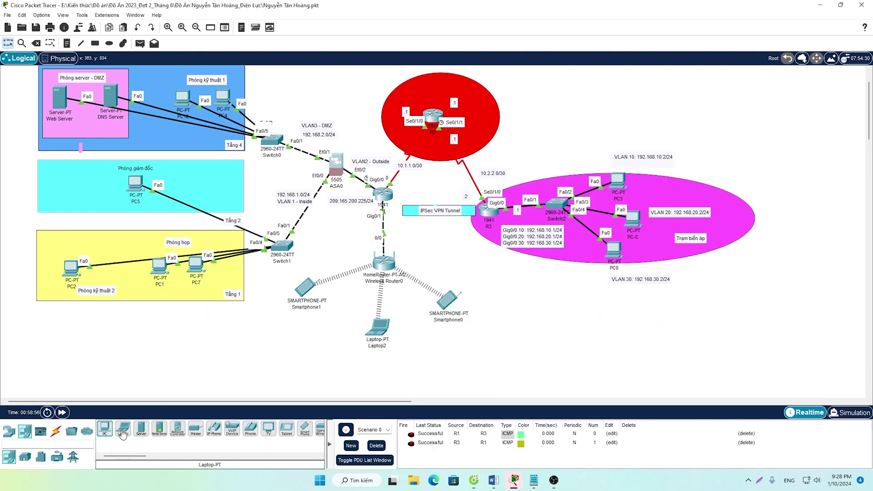
click(122, 433)
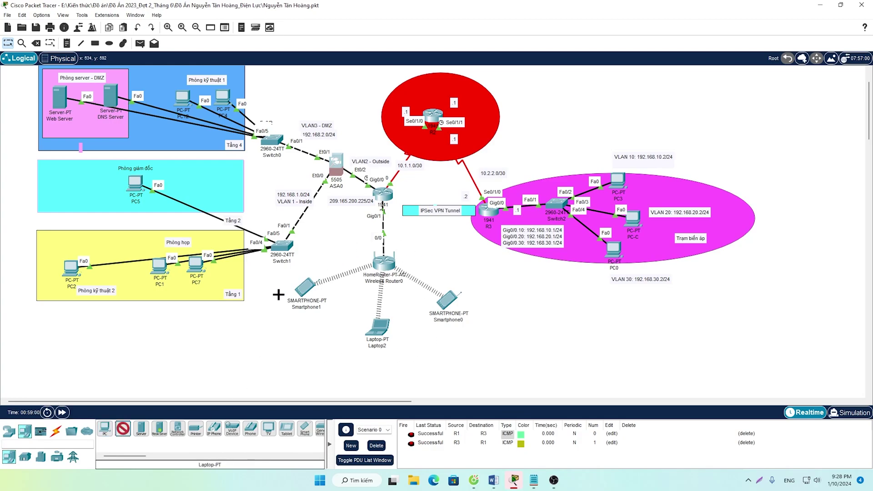
click(208, 181)
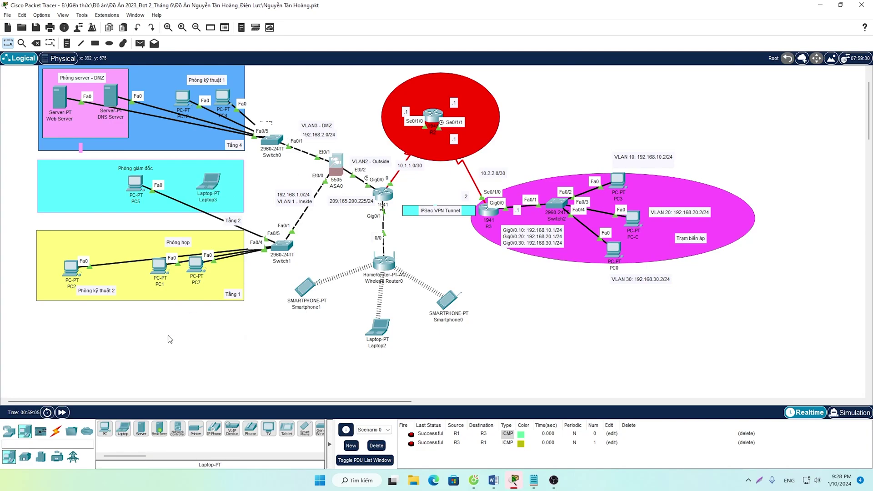
click(56, 432)
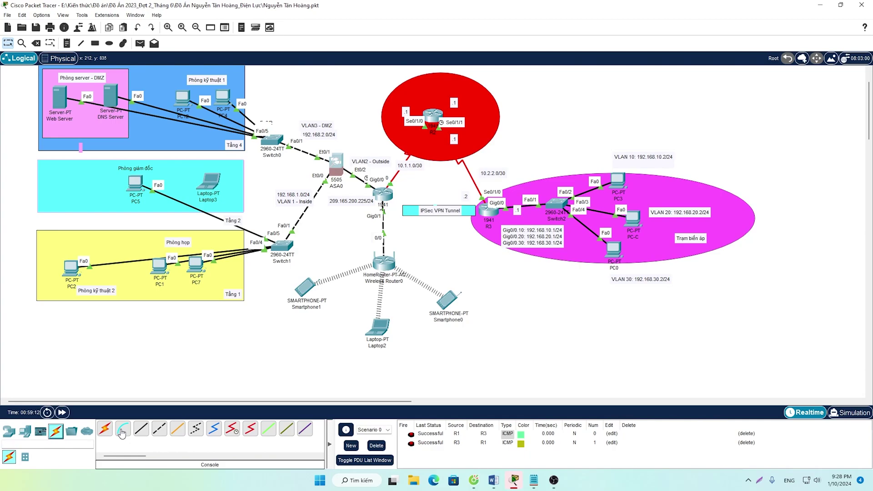
Switch to the browser, view the image results for "dây console usb to rj45", enlarge the first cable picture, and return to Packet Tracer
key(alt+Tab)
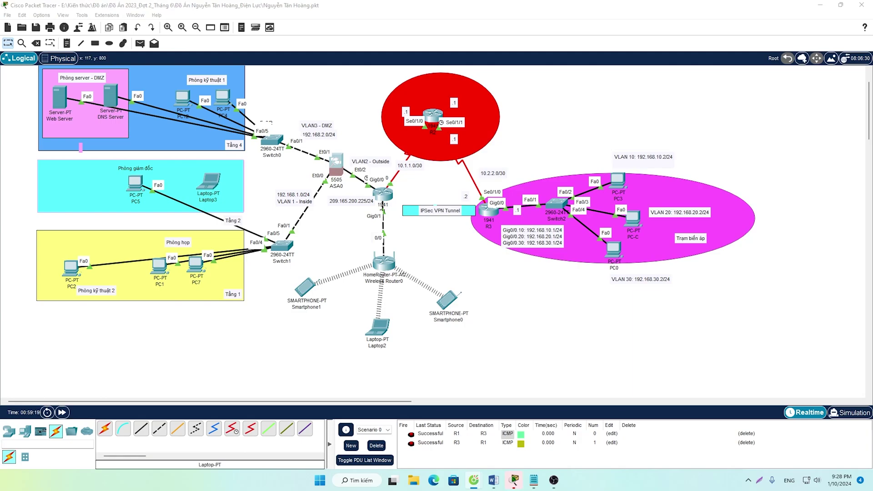
drag(431, 0, 431, 4)
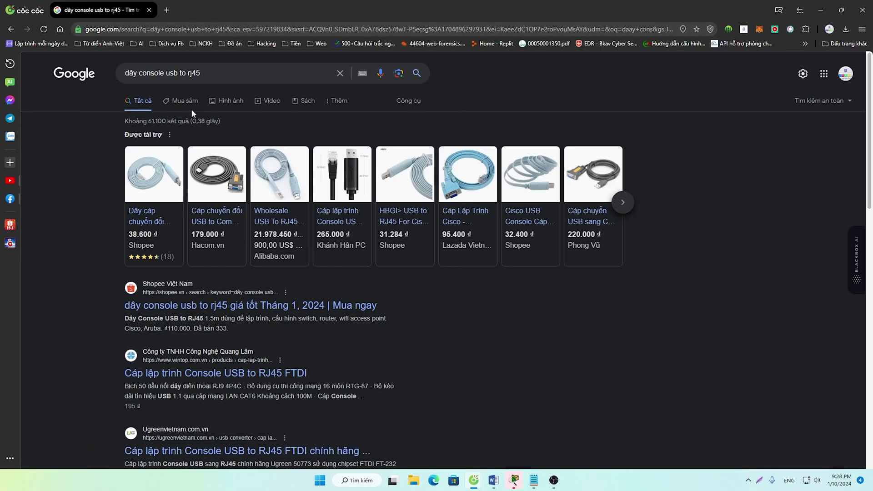
click(232, 104)
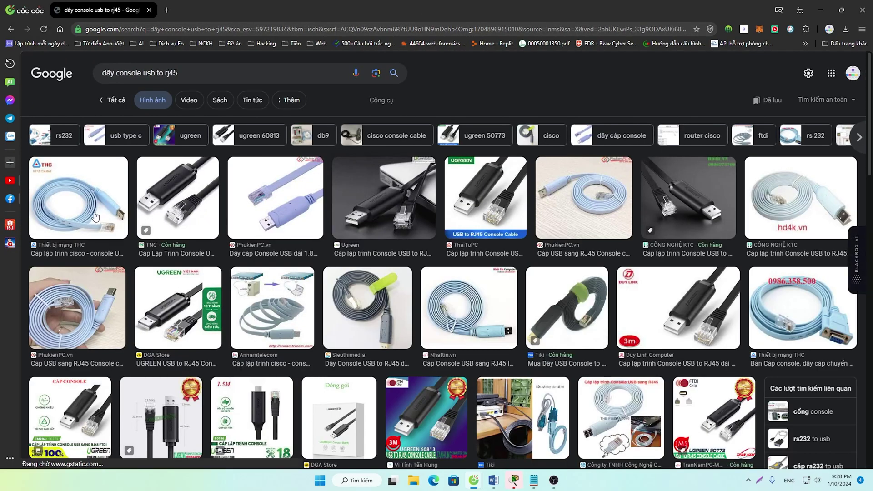
click(91, 204)
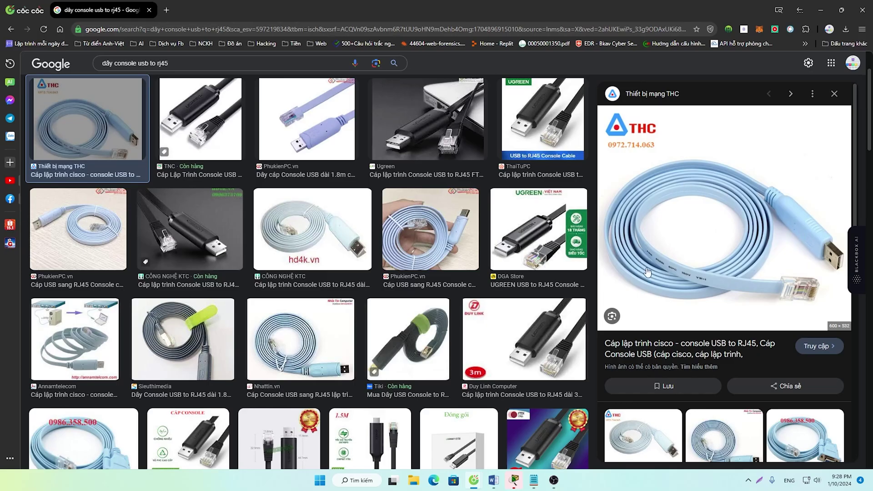
click(827, 13)
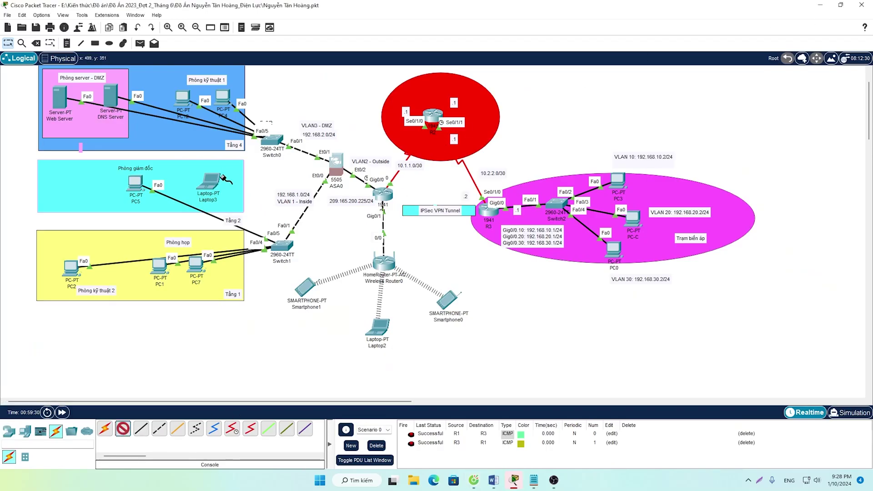
Connect Laptop3's RS 232 port to ASA0's Console port with a console cable
click(214, 186)
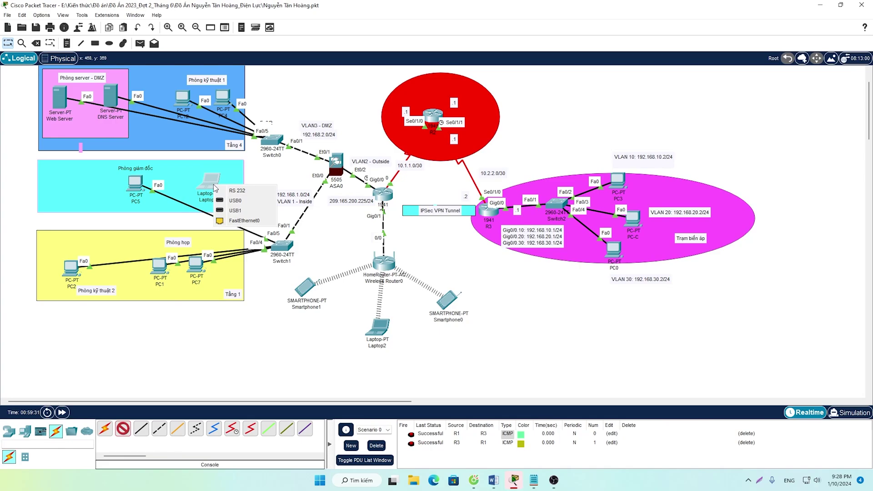
click(262, 192)
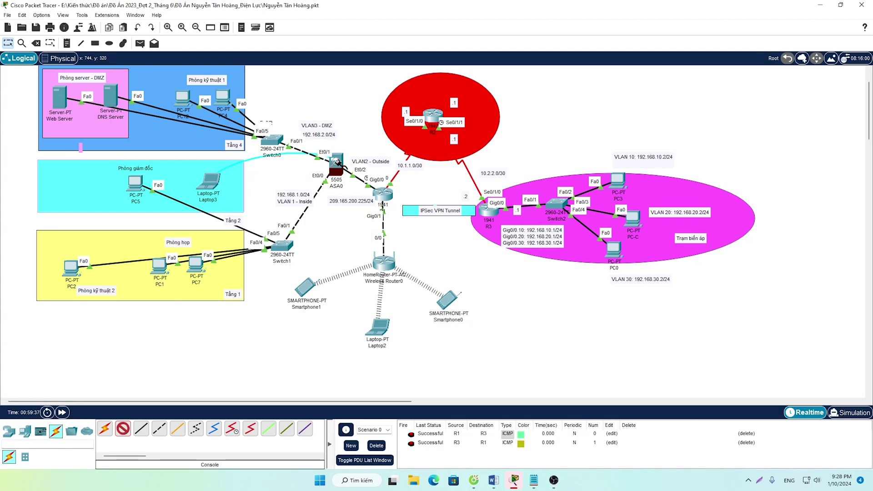
click(337, 162)
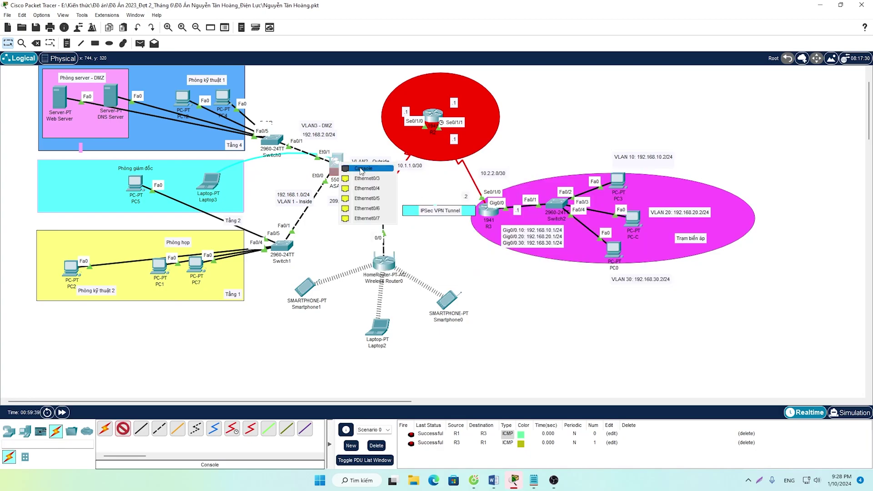
click(361, 169)
Open a terminal session on Laptop3 with the default port settings and move its window clear of ASA0
click(210, 181)
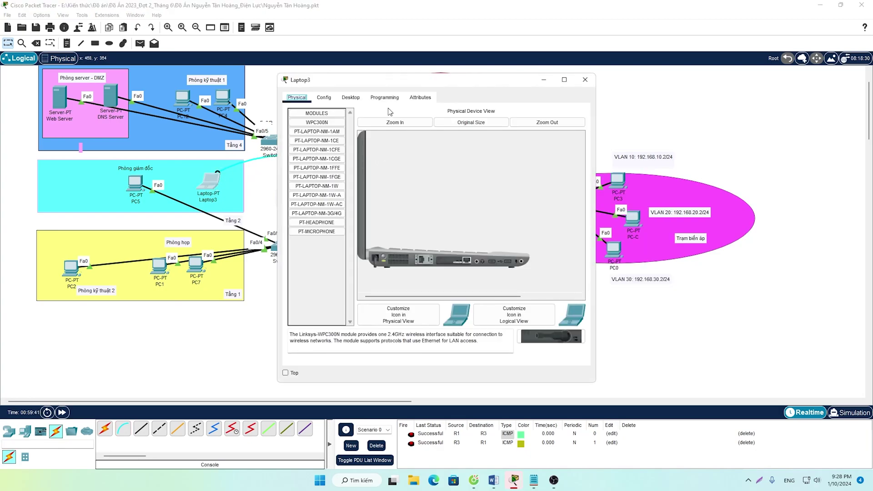
click(351, 98)
click(416, 128)
click(562, 198)
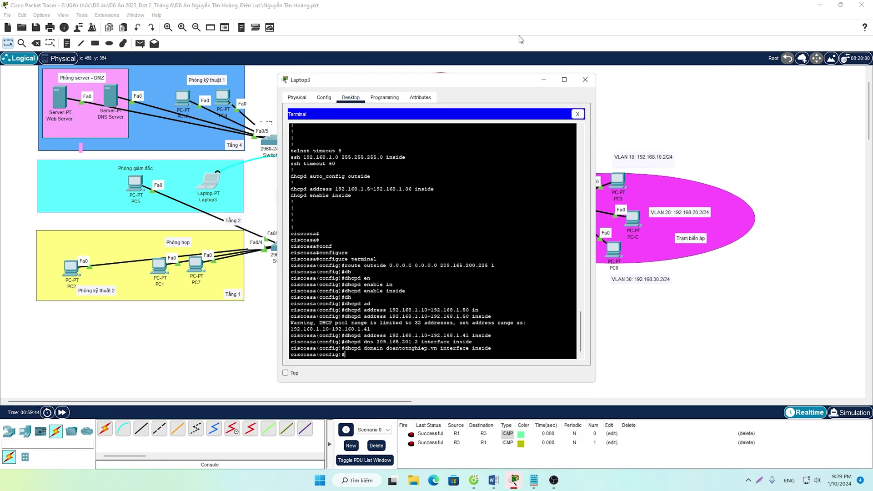
drag(502, 82, 658, 65)
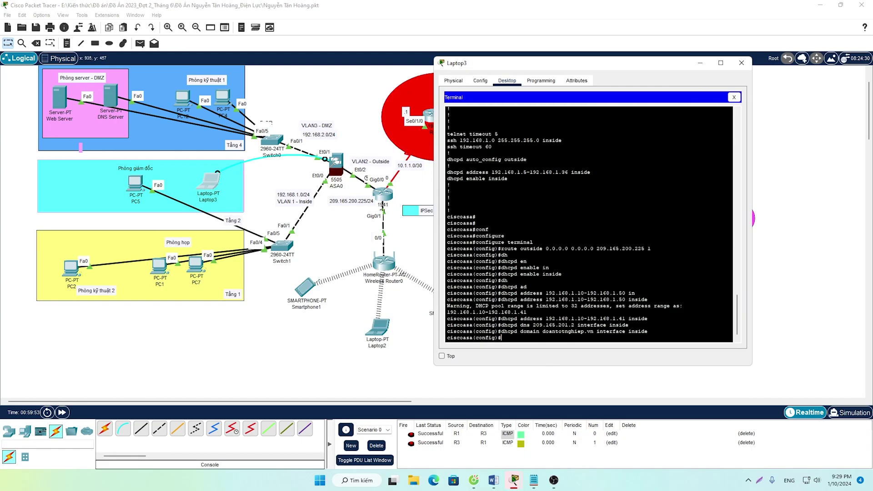
Exit ASA0's global configuration mode in the Laptop3 terminal and advance to fresh prompt lines
text(exit)
key(Return)
key(Return)
key(Return)
key(Return)
key(Return)
key(Return)
key(Return)
key(Return)
key(Return)
key(Return)
key(Return)
key(Return)
key(Return)
key(Return)
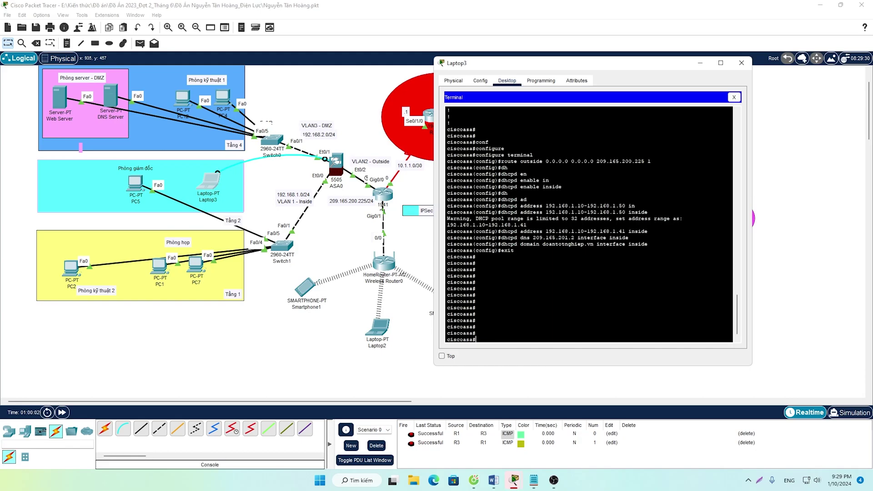
Look at the enlarged console cable picture in the browser again and bring up the report's section 3.4.1 in Word
click(474, 480)
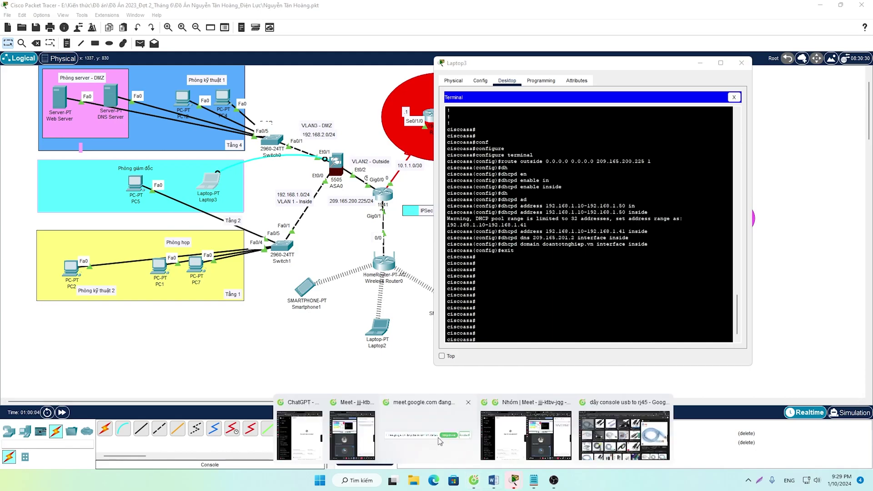
click(602, 443)
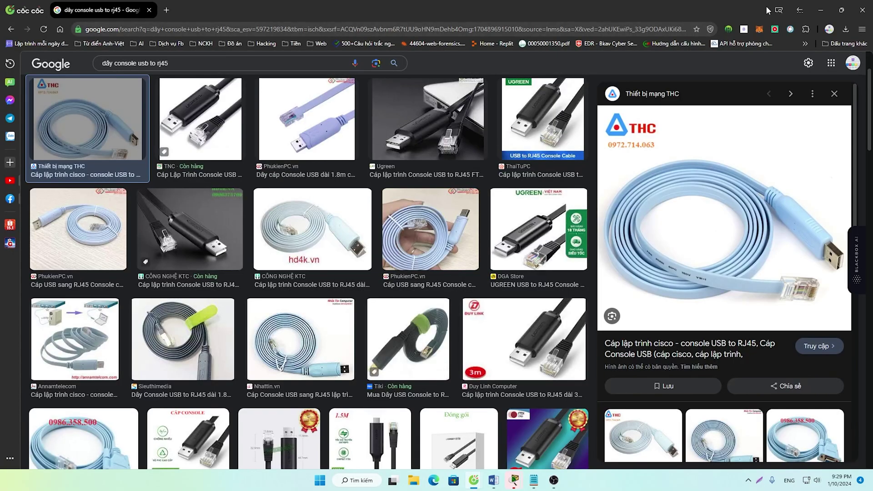
click(820, 10)
click(494, 480)
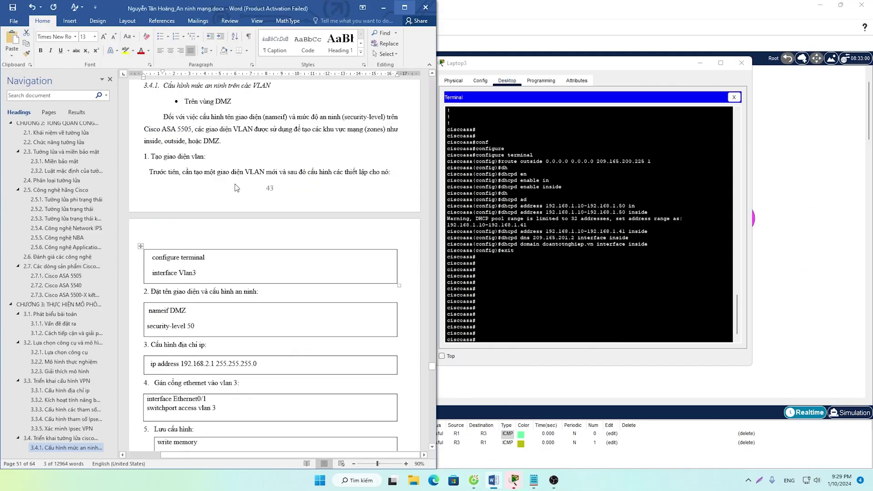
Switch to the Notepad notes and add the line "1. user" below ACL, separated by blank lines
scroll(237, 188, down, 1)
click(576, 372)
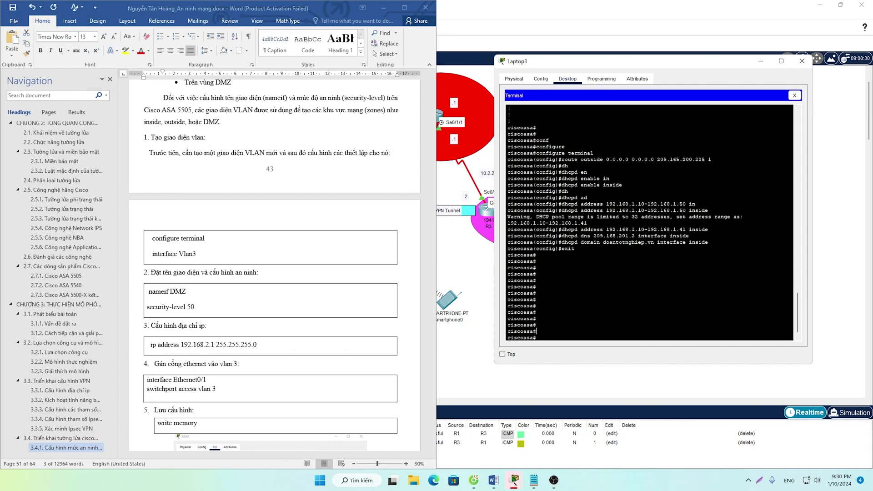
click(534, 479)
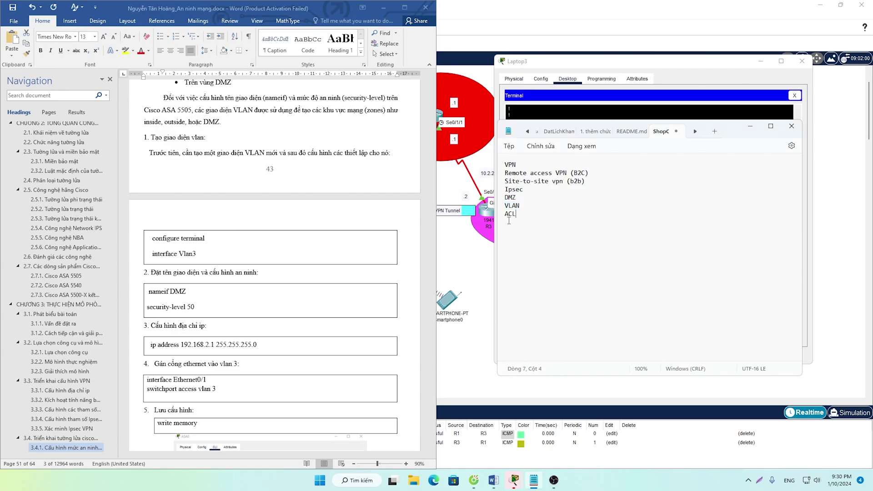
key(Return)
key(Return)
key(Return)
text(1. usre)
key(BackSpace)
key(BackSpace)
text(er)
key(Return)
Add the second mode to the notes as "2. Dac quyen"
text(2.)
text( DDoss)
key(BackSpace)
key(BackSpace)
key(BackSpace)
text(c quyen)
Add the third note line "3. Che do toan cau (Cau hinh cai gif cu vao day)" and highlight it
key(Return)
text(3)
text(. Golobal)
key(BackSpace)
key(BackSpace)
key(BackSpace)
key(BackSpace)
key(BackSpace)
key(BackSpace)
key(BackSpace)
text(Che do toan cau)
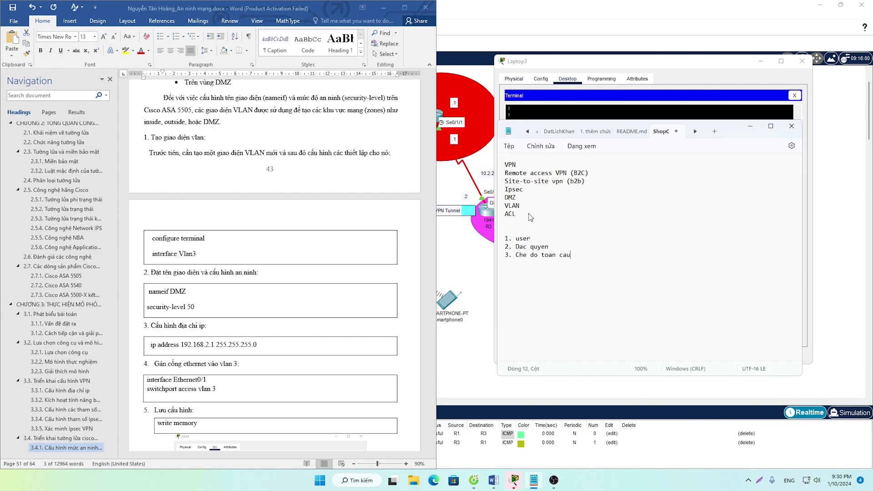
text( (Cau hinh cai gif cu vao day))
drag(680, 254, 500, 257)
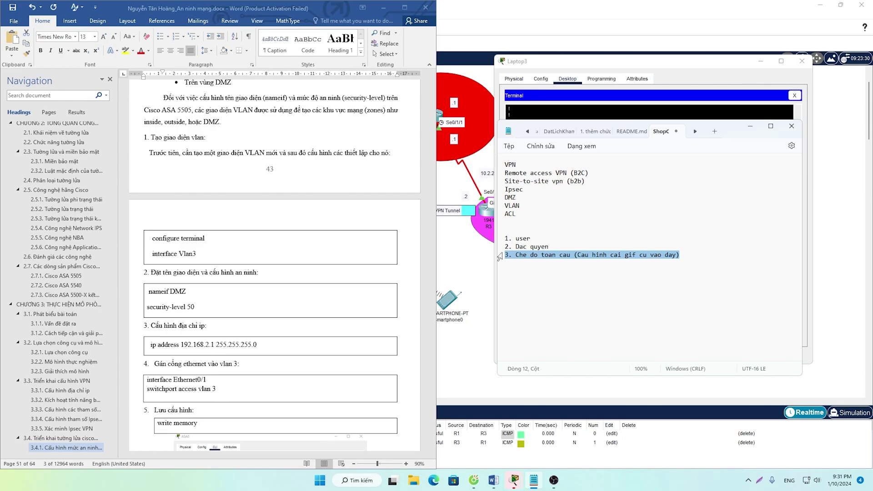
Insert "ena" beneath the user note and "con" beneath the Dac quyen note
click(540, 238)
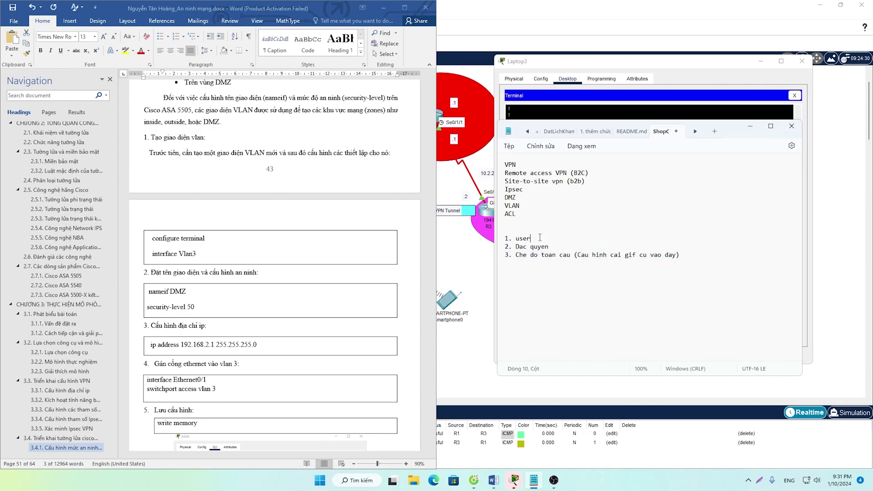
key(Return)
text(ena)
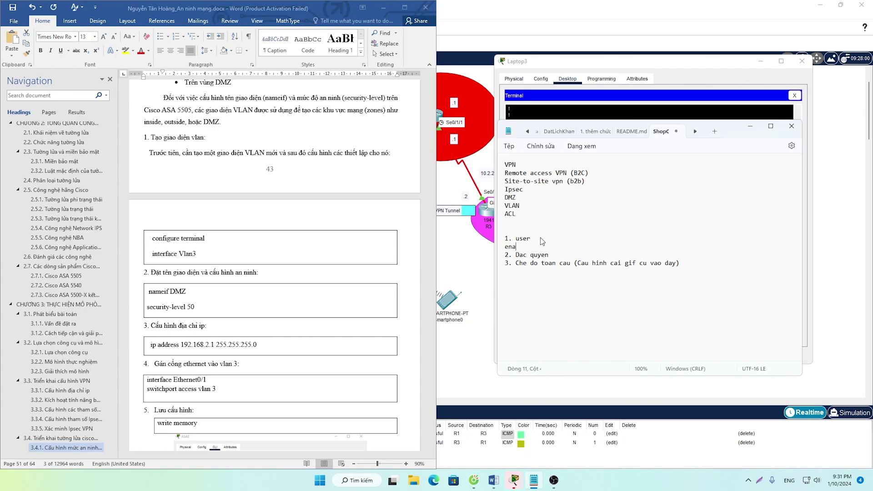
click(550, 255)
key(Return)
text(con)
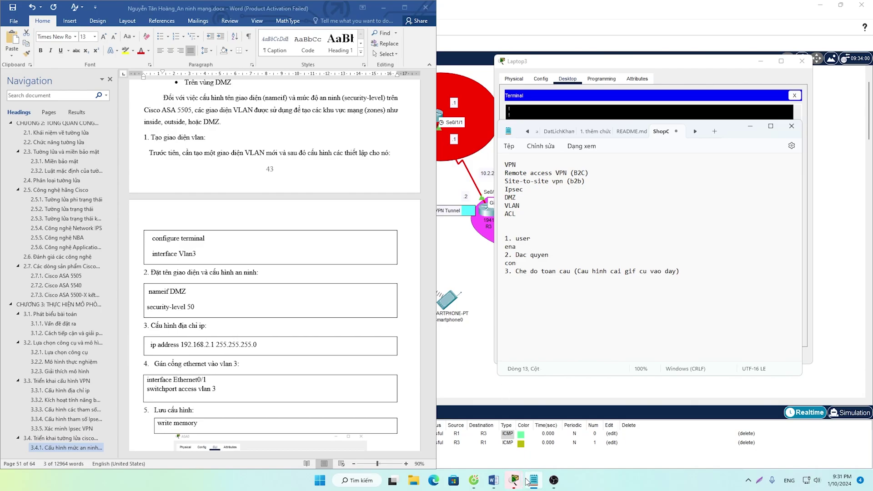
Switch to the Laptop3 terminal and enter the full command configure terminal at the prompt without running it
click(561, 453)
text(cc)
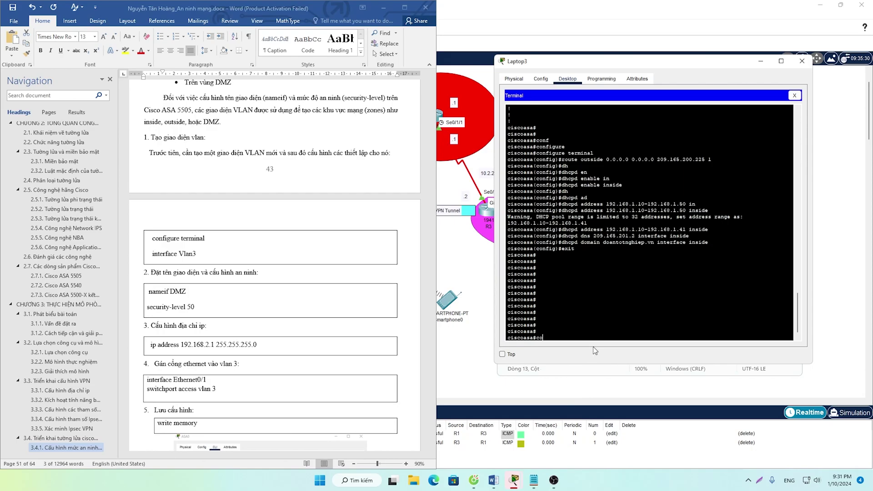
key(Tab)
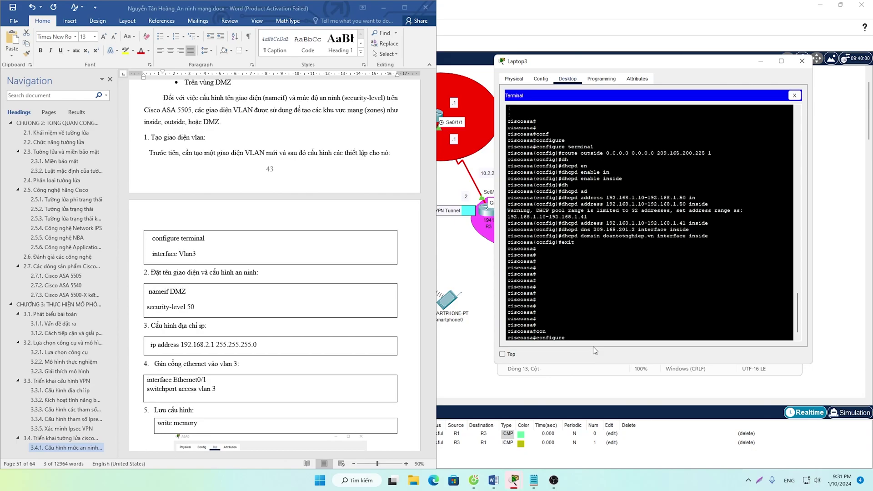
key(Tab)
key(Tab)
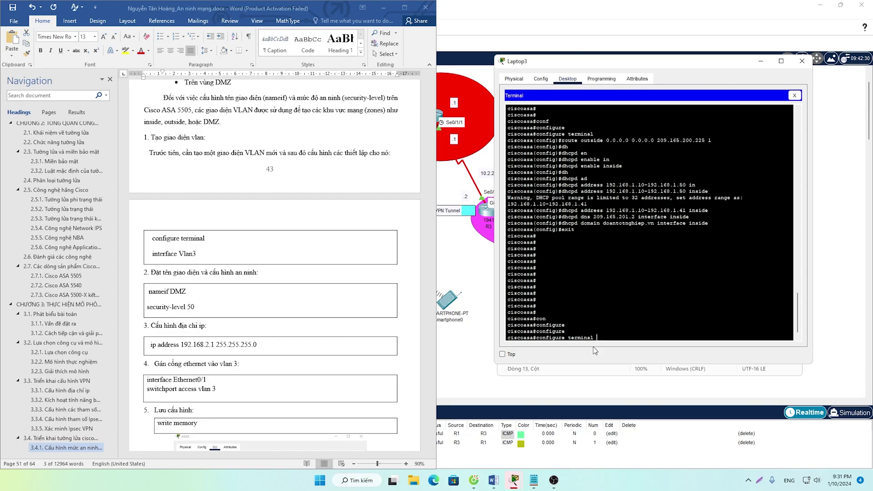
Highlight the command in the terminal and replace "con" in the Notepad notes with "configure terminal"
drag(595, 337, 537, 337)
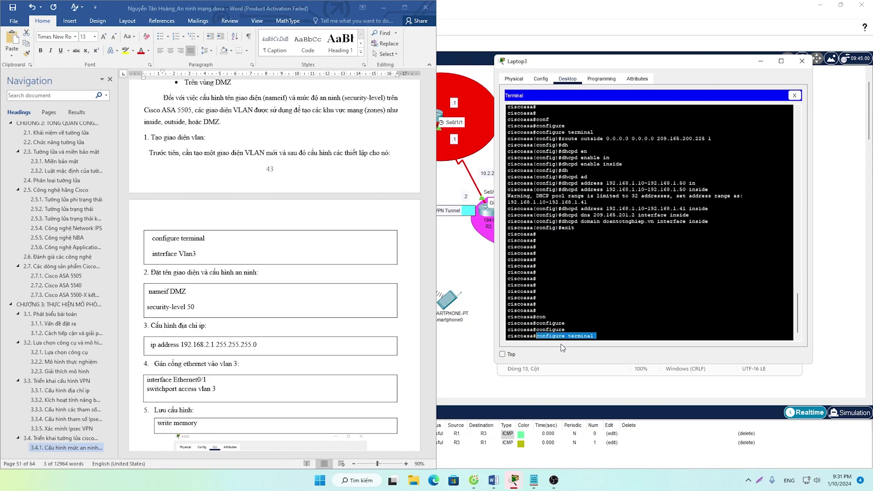
mouse_move(508, 488)
click(534, 481)
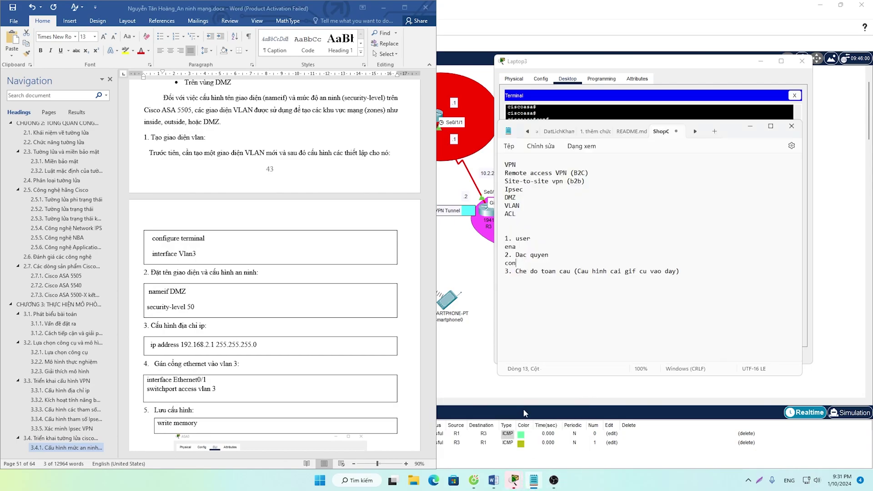
key(BackSpace)
key(BackSpace)
key(BackSpace)
text(configure terminal)
Highlight the configure terminal line and the whole three-mode list in the notes, and minimize Notepad
drag(578, 265, 503, 266)
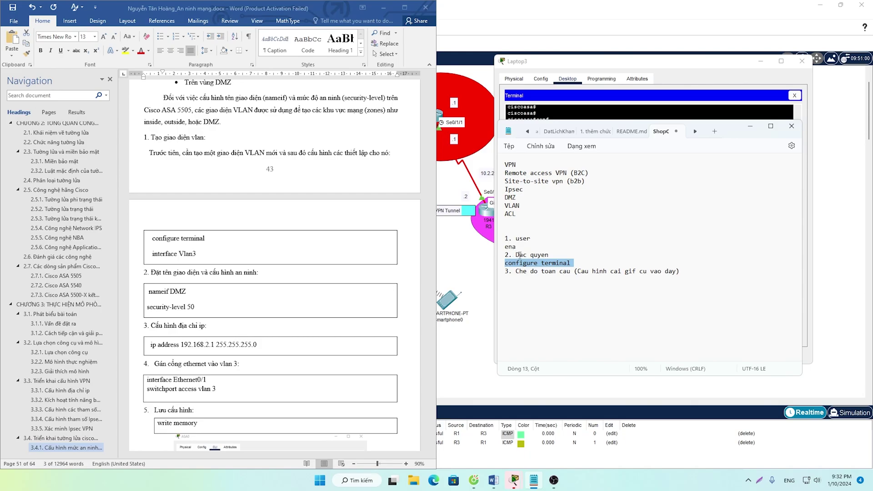
drag(579, 265, 493, 268)
drag(694, 276, 488, 241)
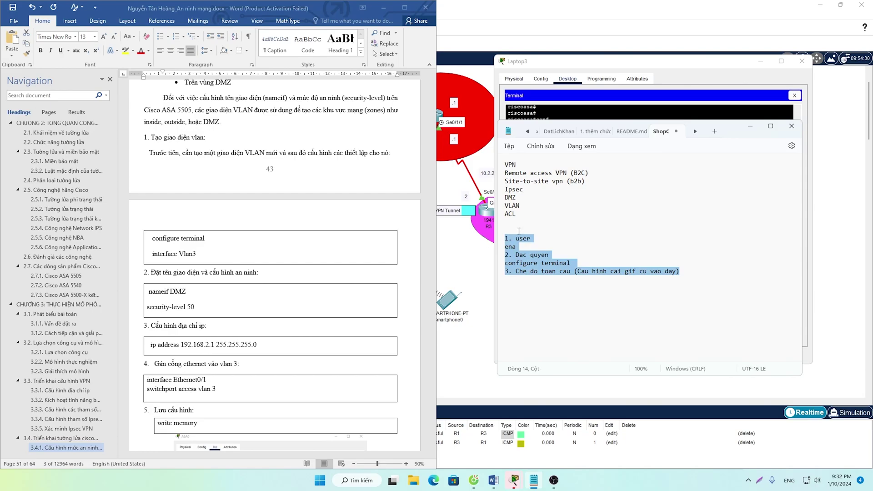
click(751, 126)
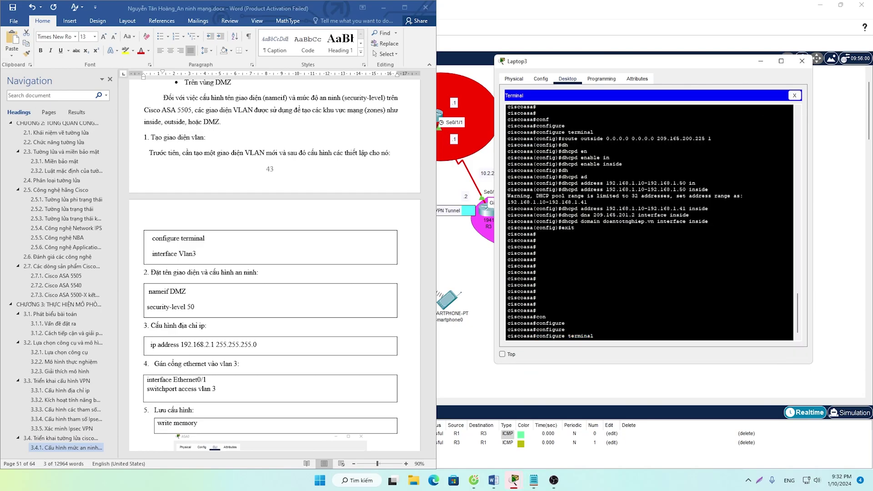
Run configure terminal on ASA0 from the Laptop3 terminal and arrange Packet Tracer and the terminal beside the Word report
key(Return)
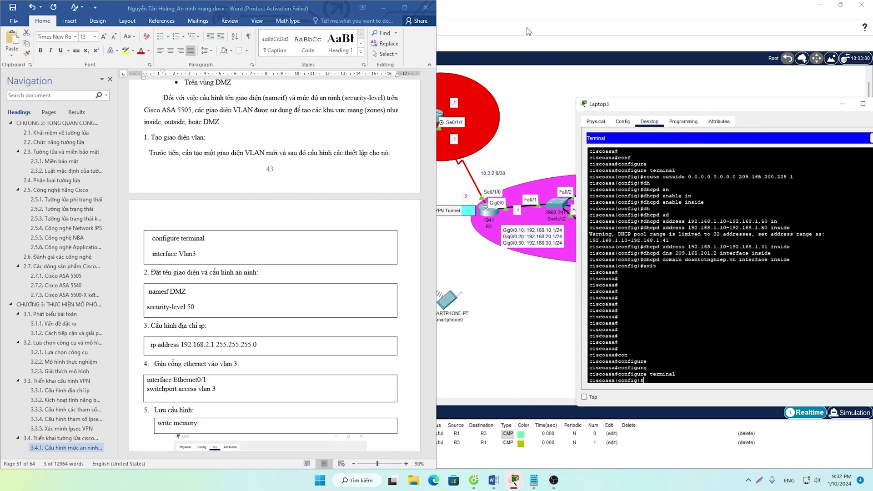
click(528, 29)
key(super+Right)
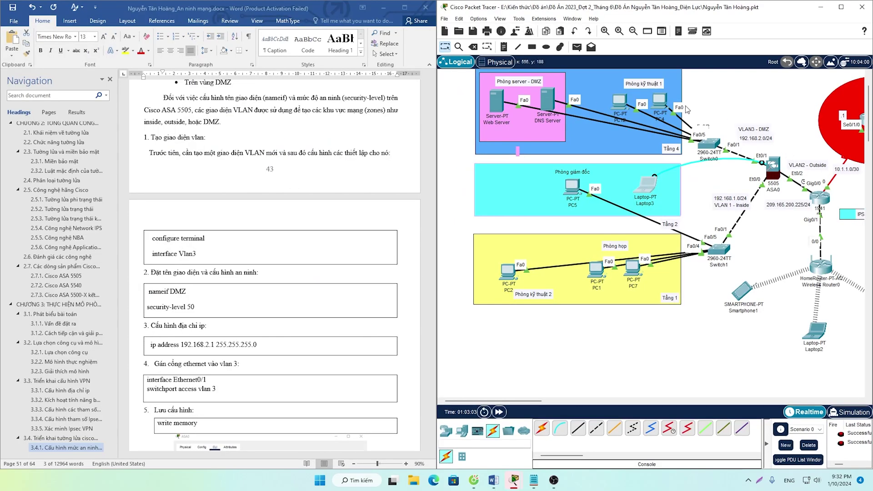
mouse_move(514, 480)
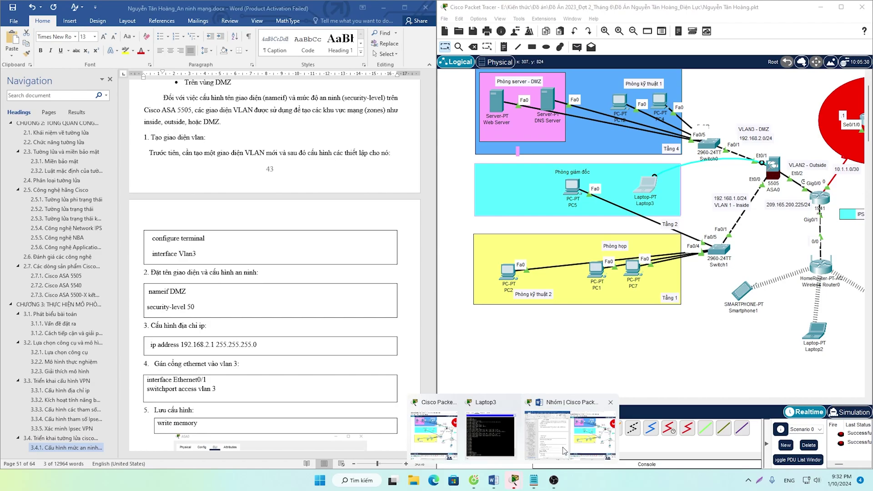
click(584, 423)
drag(716, 104, 574, 73)
Enter interface configuration for Vlan3 on ASA0 in the Laptop3 terminal
text(in)
key(Tab)
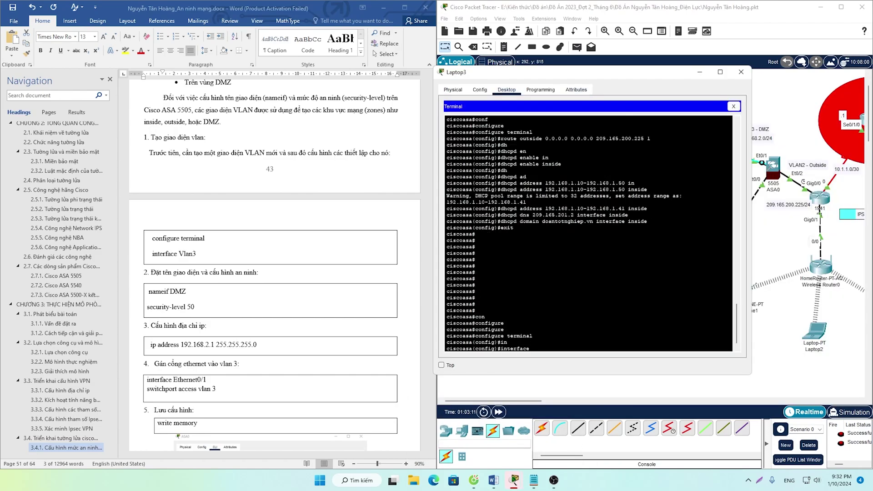
text(Vlan3)
key(Return)
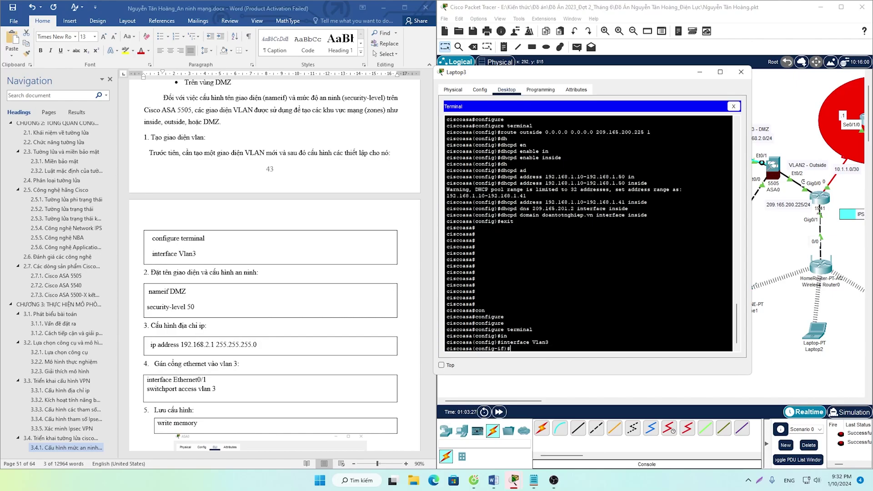
Try to name the Vlan3 interface DMZ with nameif and highlight the terminal's response
text(name)
key(Tab)
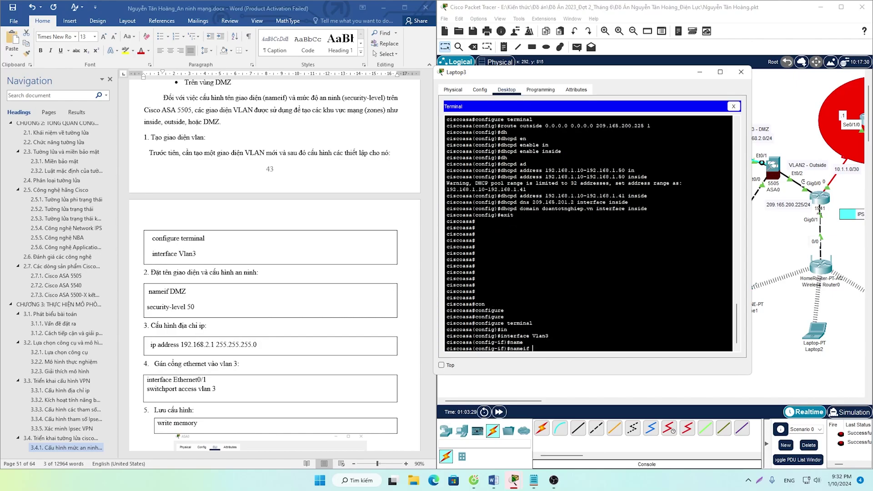
text(DMZ)
key(Return)
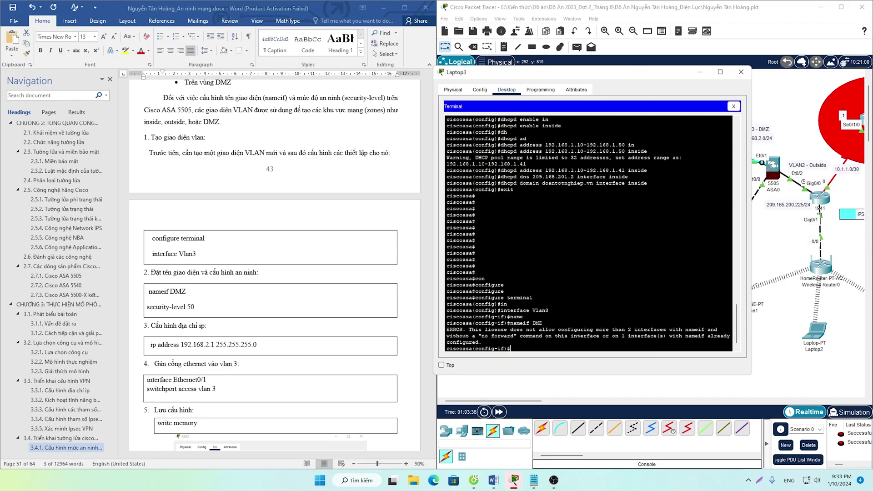
drag(558, 330, 720, 337)
click(719, 342)
Set the Vlan3 interface's security-level to 50
text(sec)
key(Tab)
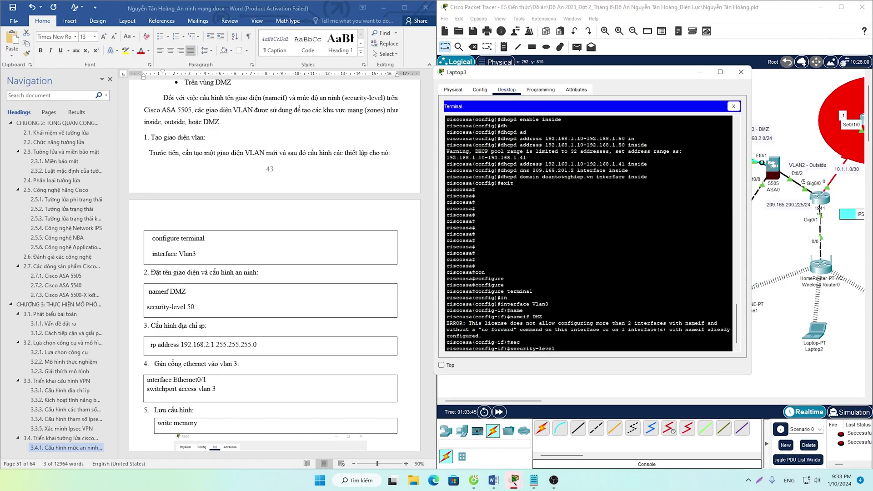
text(50)
key(Return)
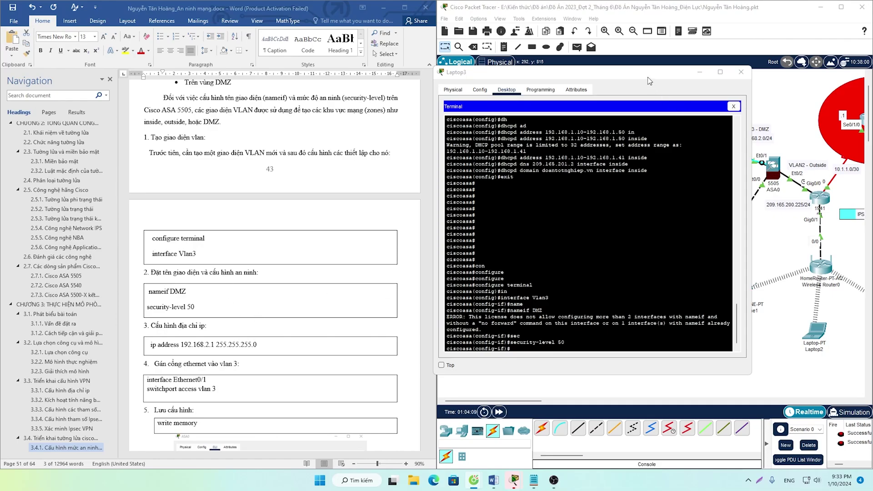
Look through the DMZ and outside VLAN configuration steps and figures in the report's section 3.4.1
scroll(394, 181, down, 4)
scroll(394, 181, down, 4)
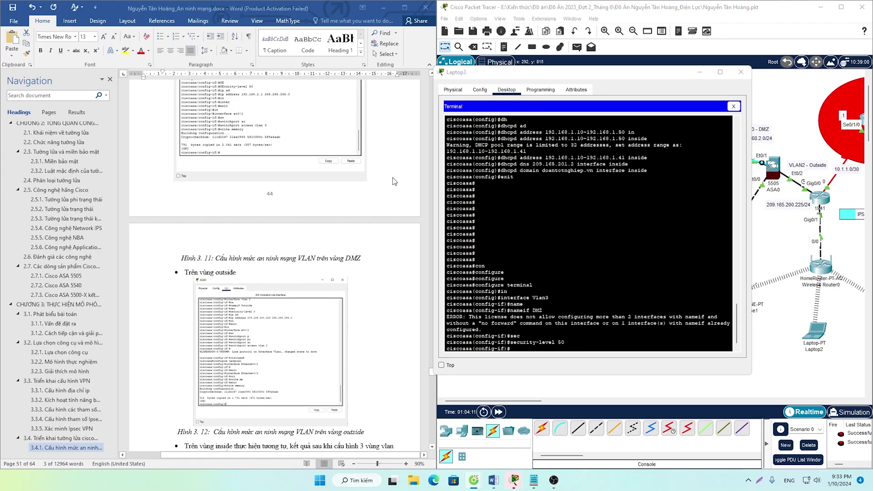
scroll(337, 203, up, 5)
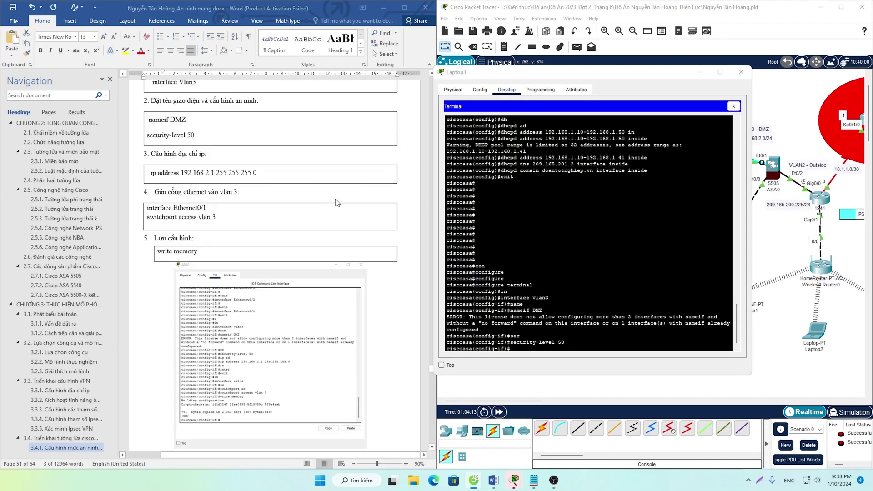
scroll(337, 203, up, 1)
scroll(339, 197, up, 3)
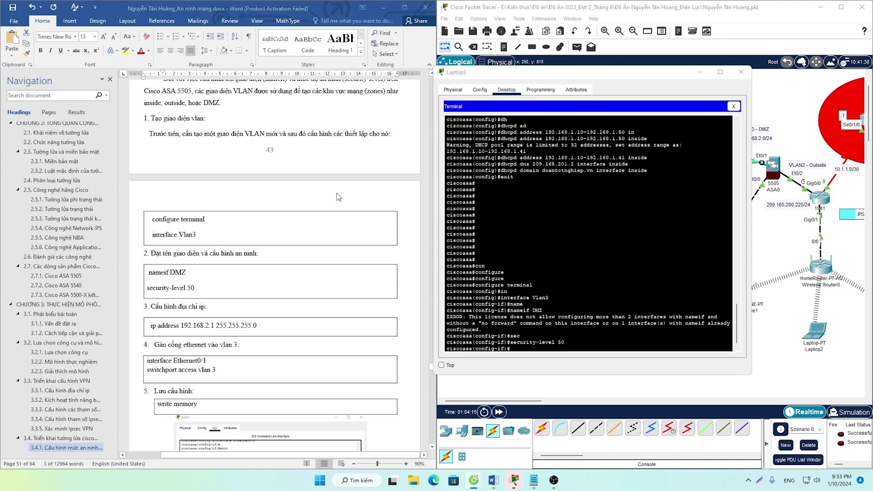
scroll(339, 197, down, 3)
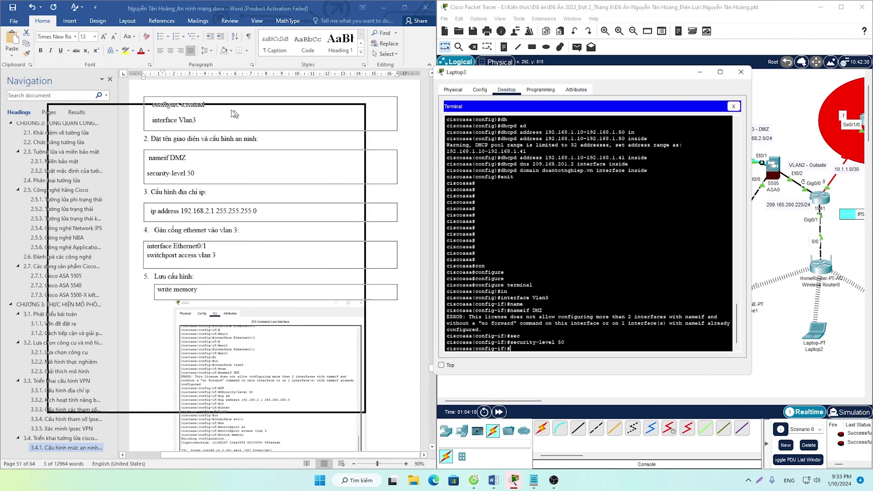
Move the Laptop3 window over the Word report and examine the floors and VLAN zones in the topology
drag(621, 72, 227, 104)
scroll(535, 279, up, 2)
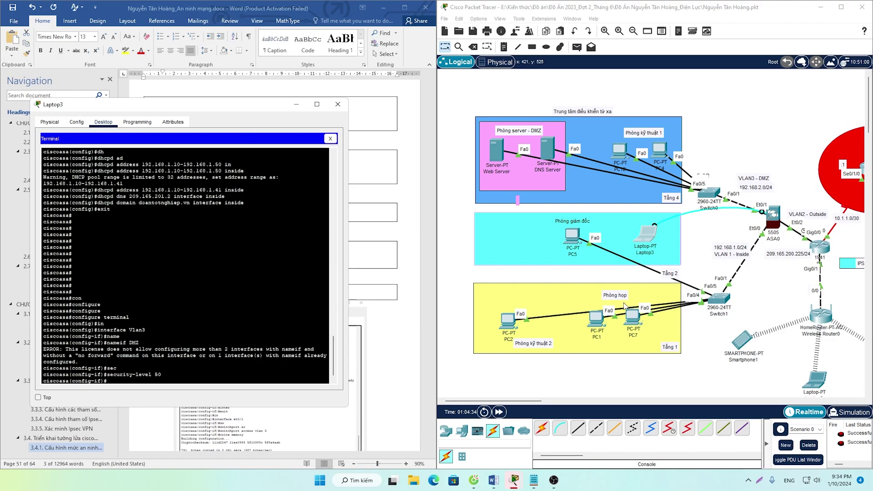
drag(290, 105, 322, 97)
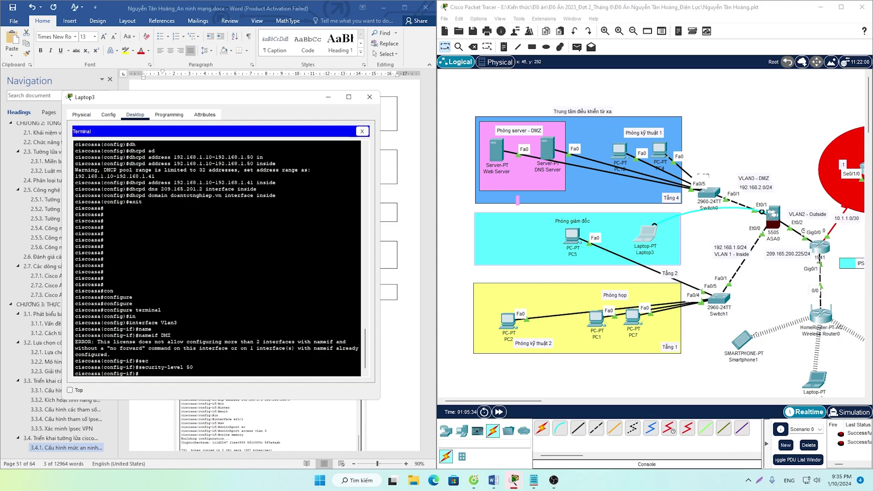
Close the Laptop3 window and bring ASA0's CLI window over the topology beside the report
click(370, 97)
mouse_move(548, 480)
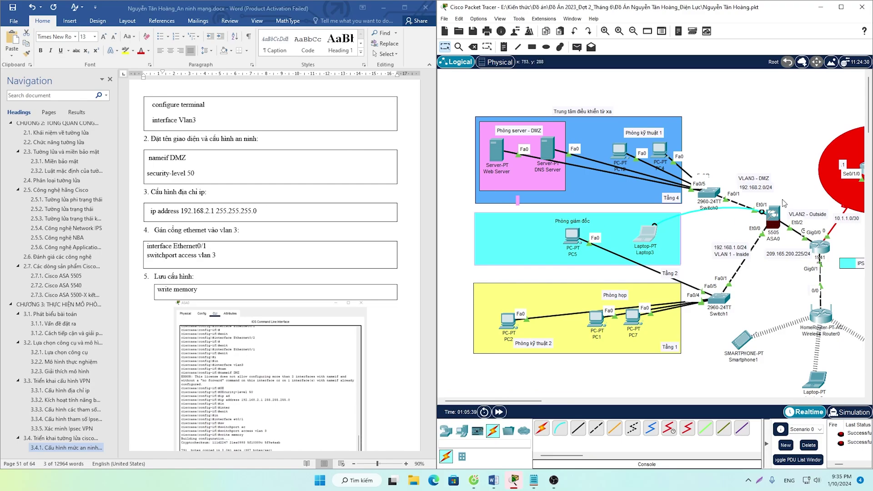
key(alt+Tab)
drag(497, 81, 719, 92)
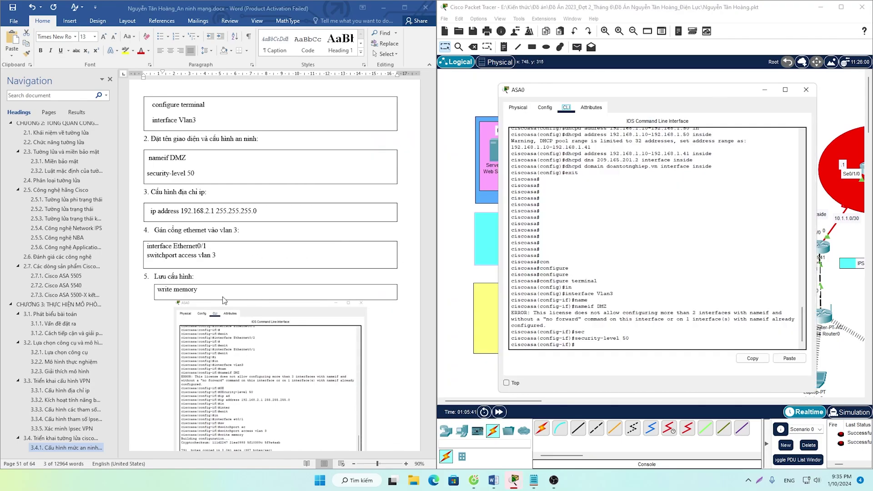
scroll(223, 298, down, 3)
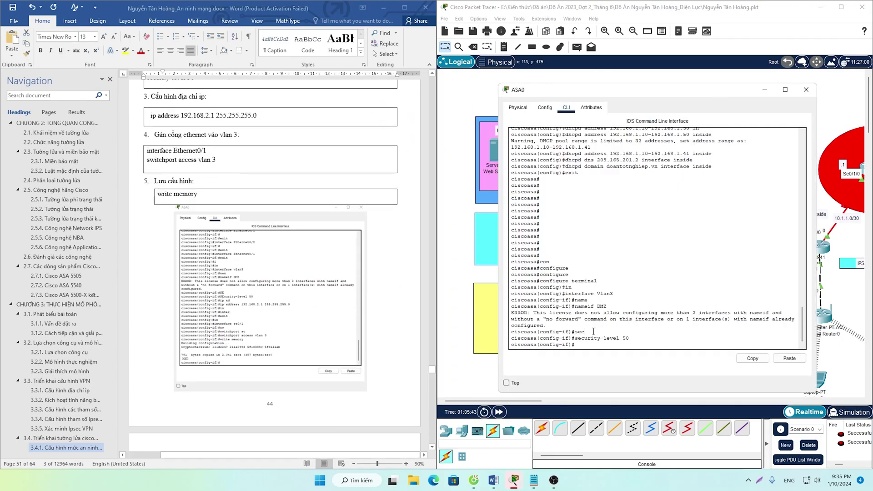
text(in)
key(Tab)
text(t)
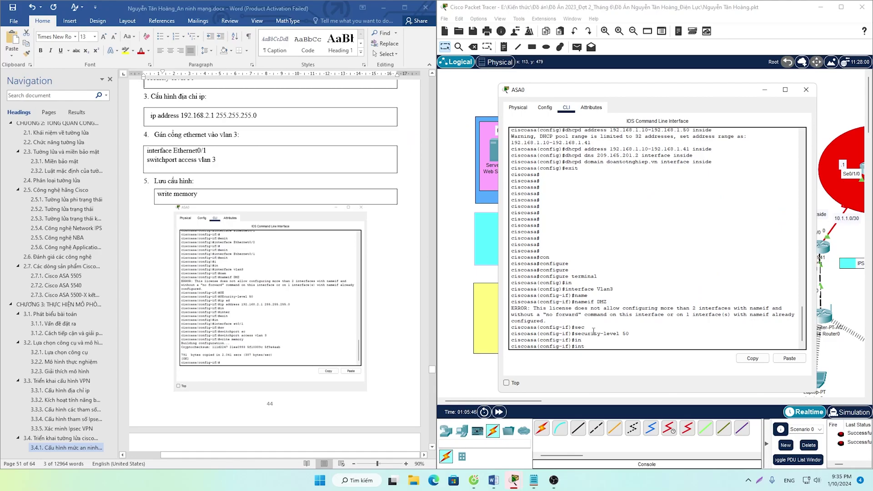
text(er)
key(Tab)
key(BackSpace)
key(BackSpace)
key(BackSpace)
key(BackSpace)
key(BackSpace)
Exit Vlan3 interface configuration on ASA0 to return to global configuration mode, keeping the CLI window over the topology
text(exit)
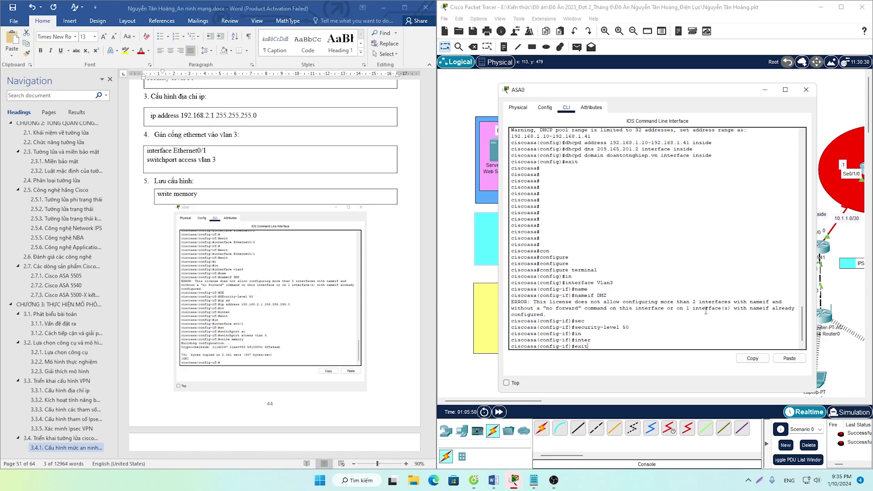
scroll(329, 284, up, 1)
drag(627, 89, 340, 91)
drag(299, 349, 278, 356)
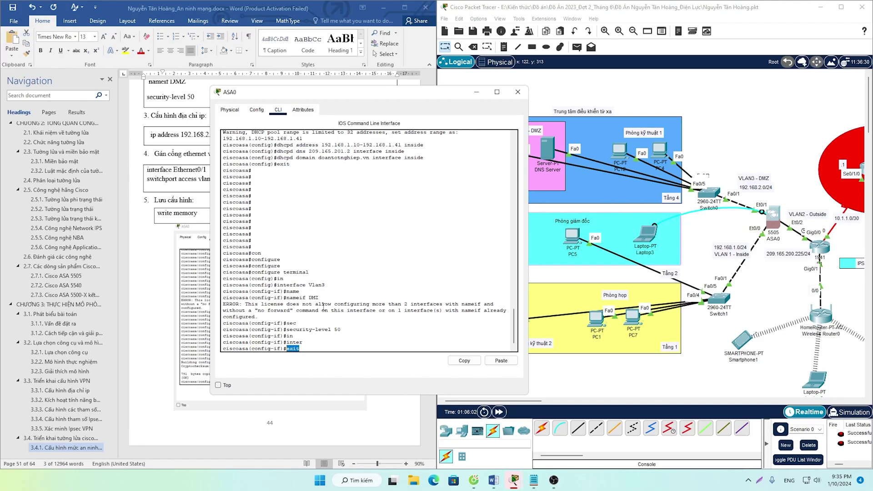
drag(416, 94, 679, 114)
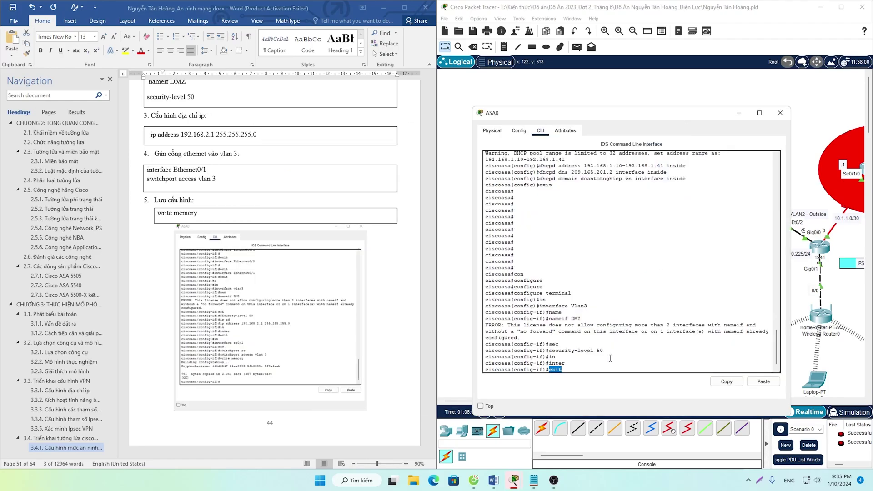
key(Return)
drag(541, 370, 485, 373)
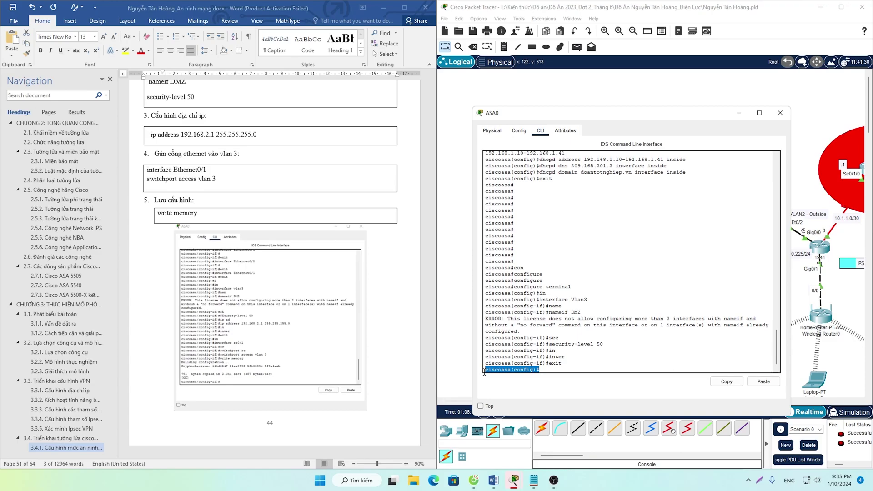
click(518, 368)
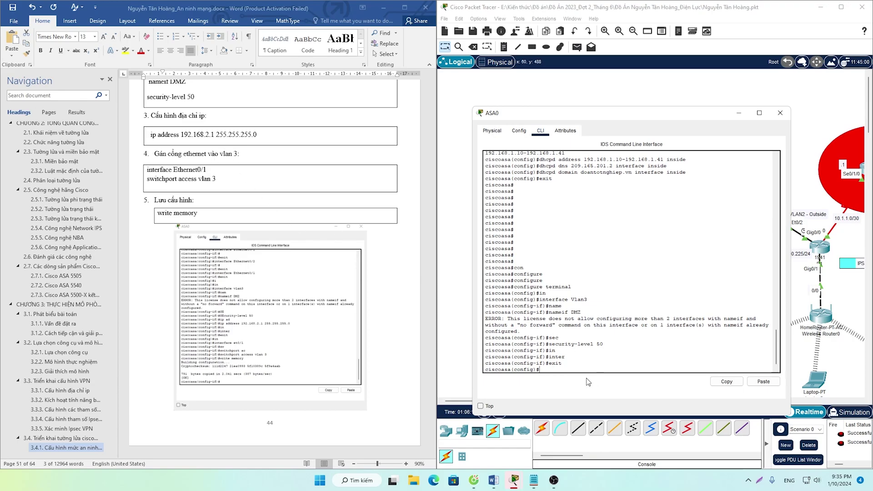
Enter configuration mode for interface Ethernet0/1 on ASA0
text(in)
key(Tab)
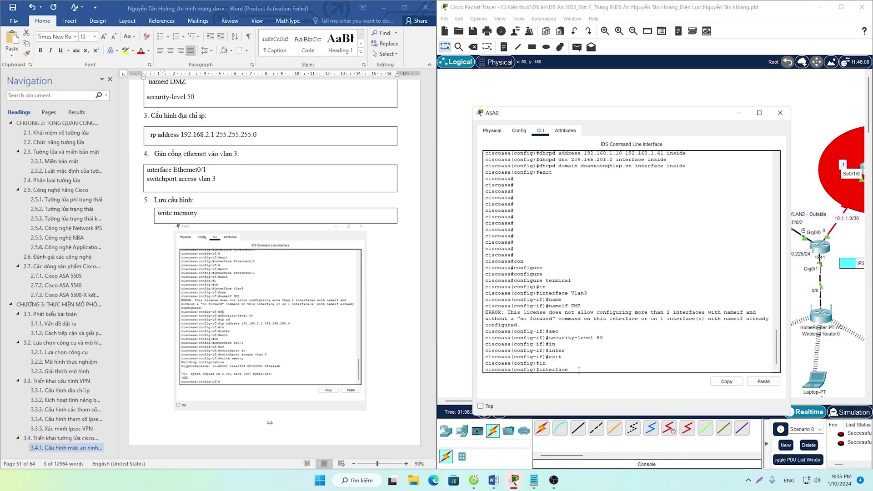
text(Eth)
key(Tab)
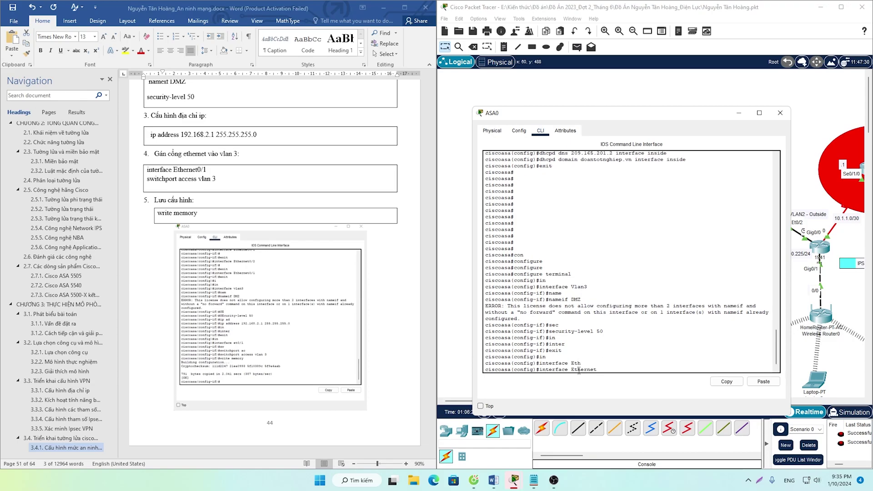
text(0/1)
key(Return)
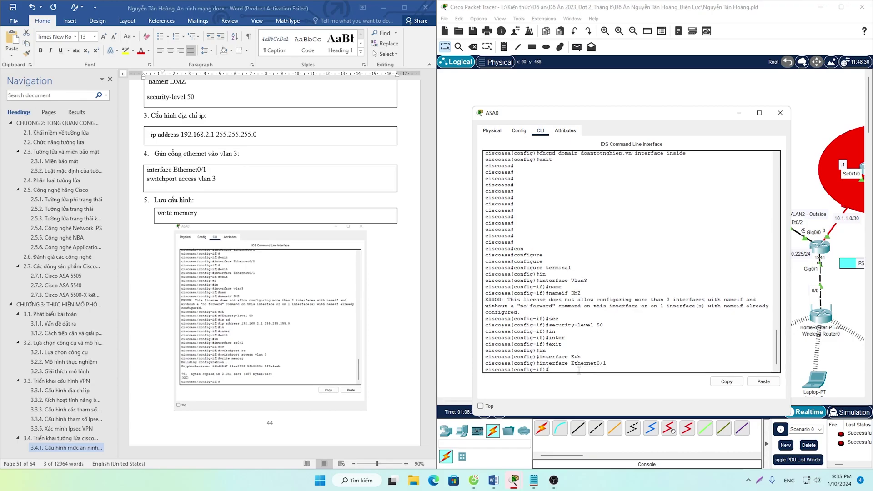
Assign the Ethernet0/1 port to VLAN 3 with switchport access vlan 3
text(sw)
key(Tab)
text(ac)
key(Tab)
text(vlan3)
key(BackSpace)
text(3)
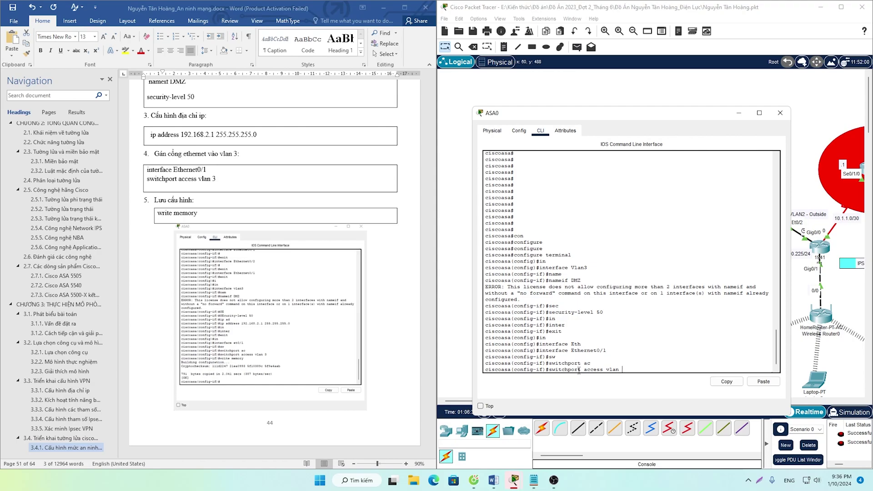
key(Return)
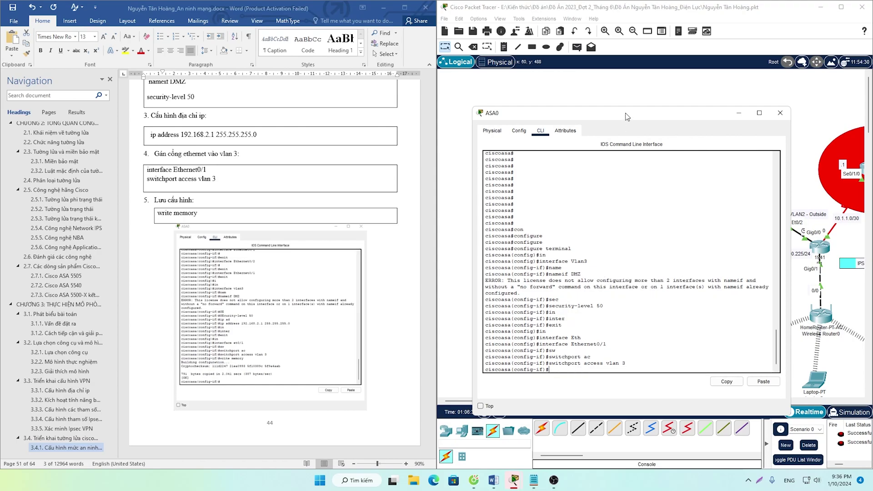
Move the ASA0 window aside and examine the DMZ, Switch0 and ASA0 connections in the enlarged topology before restoring the side-by-side layout
drag(626, 114, 271, 148)
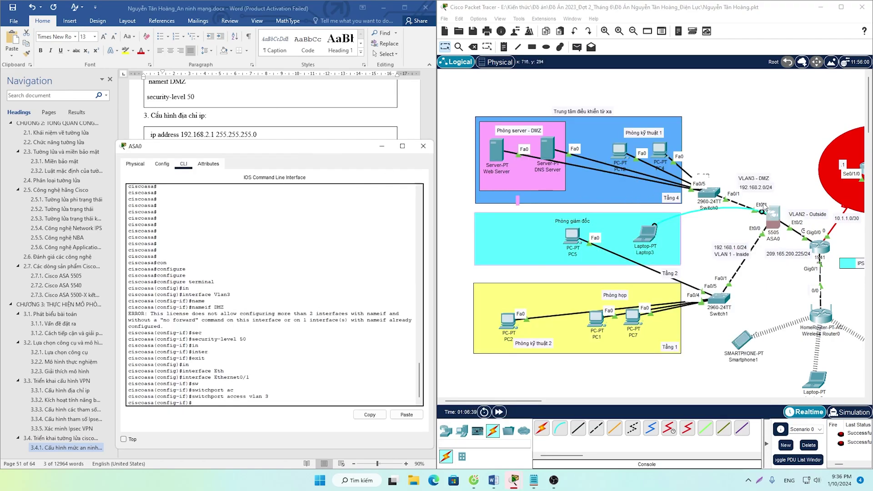
click(841, 6)
scroll(415, 197, up, 6)
scroll(582, 303, down, 1)
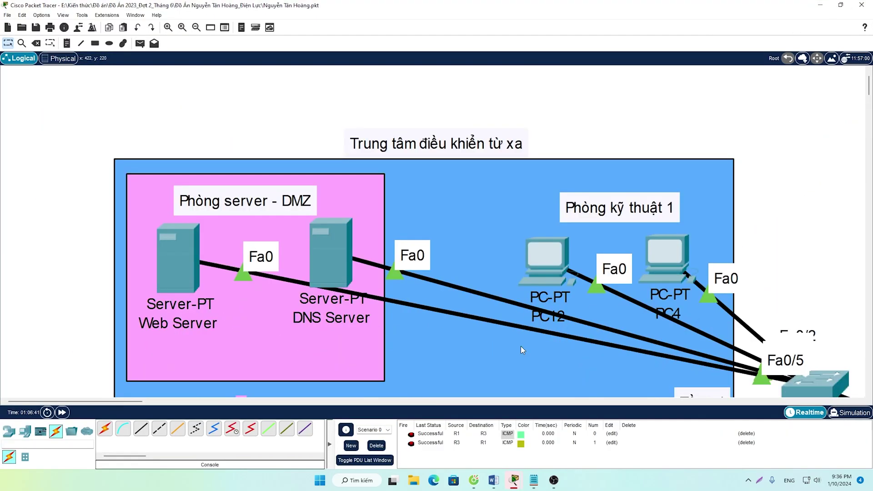
drag(130, 402, 195, 404)
scroll(382, 324, down, 1)
scroll(382, 324, down, 1)
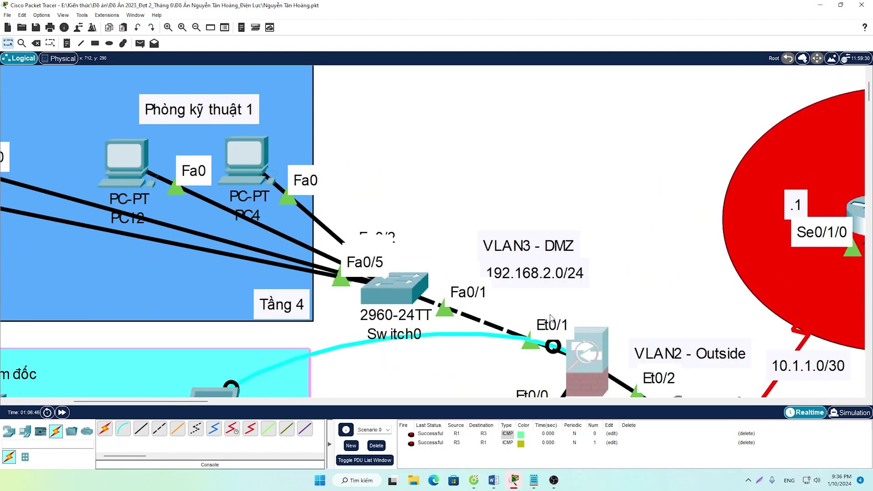
scroll(547, 118, down, 2)
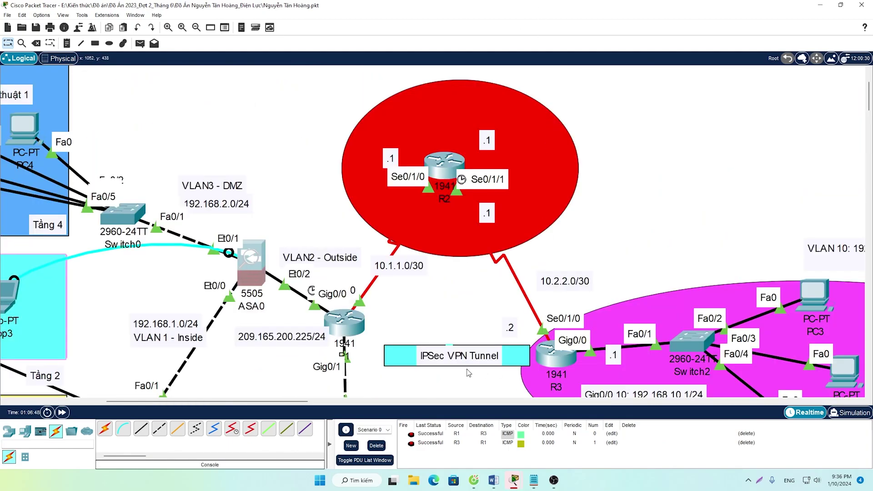
key(super+Right)
click(706, 151)
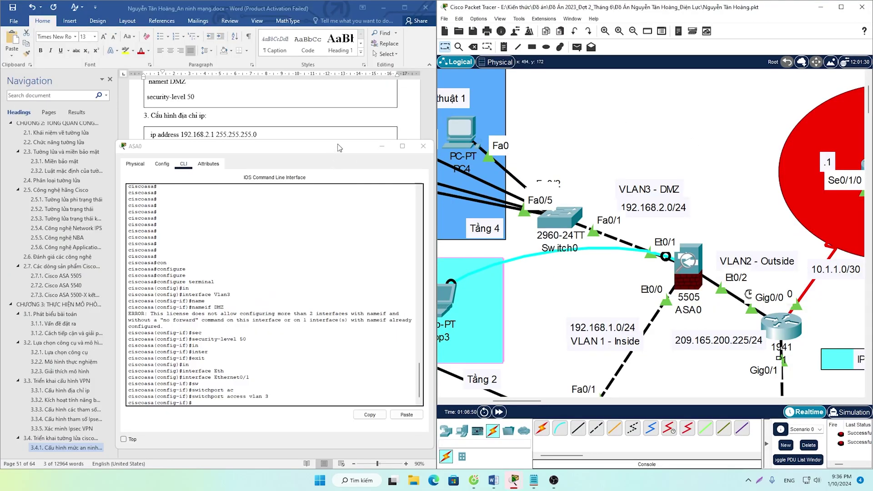
Copy write memory from the report, run it in ASA0's CLI to save the configuration, and highlight the save output
drag(338, 144, 698, 119)
scroll(272, 305, down, 1)
drag(210, 178, 159, 177)
right_click(176, 176)
click(190, 193)
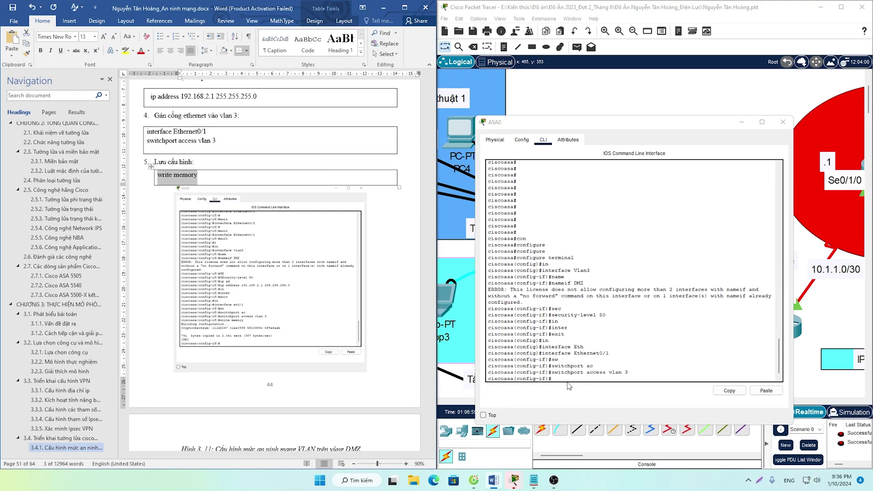
click(562, 377)
right_click(562, 378)
click(580, 387)
key(Return)
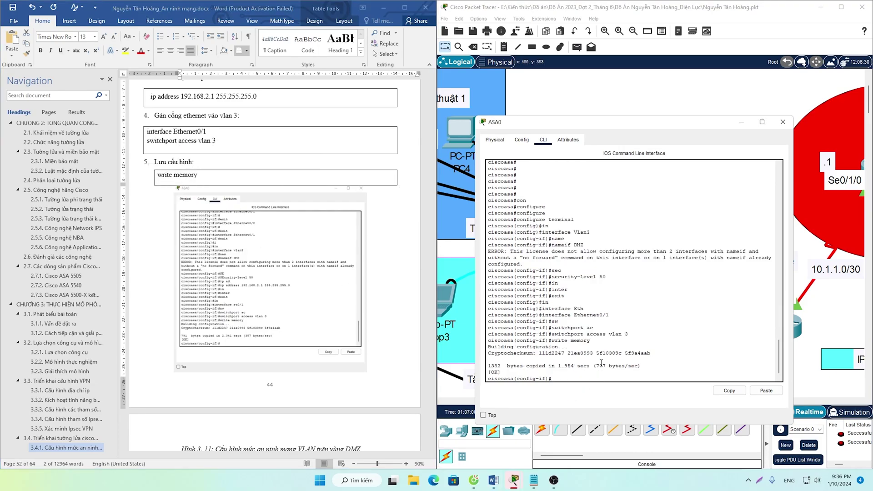
drag(642, 366, 490, 351)
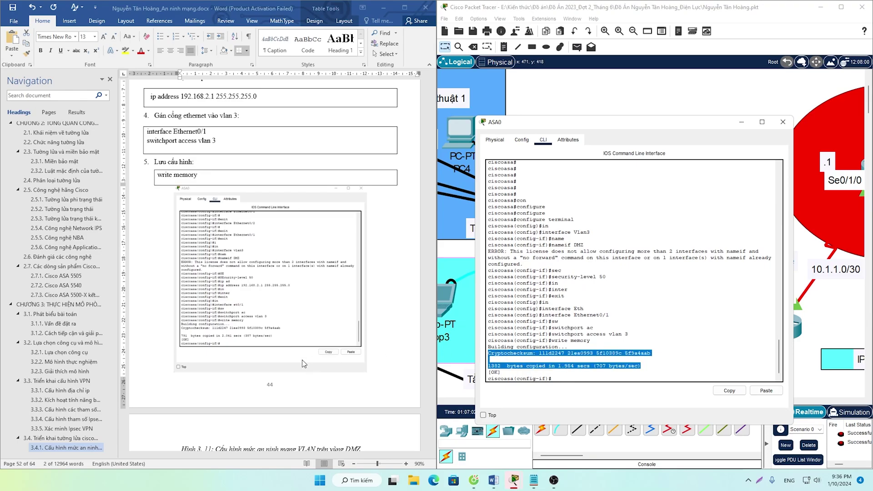
Exit interface and global configuration modes to return ASA0 to the privileged prompt
click(606, 378)
text(exit)
key(Return)
key(Return)
text(exit)
key(Return)
key(Return)
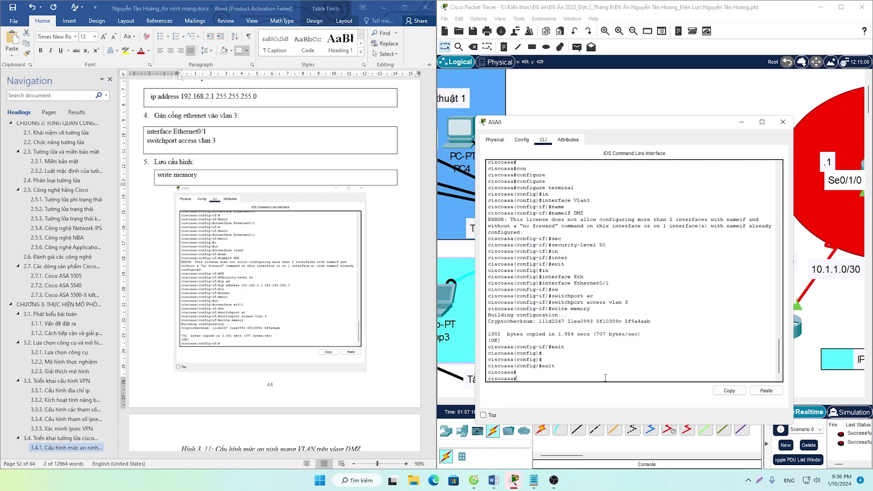
Enter show running-config at ASA0's prompt without running it, and copy the command into the notes below configure terminal
text(un)
key(Tab)
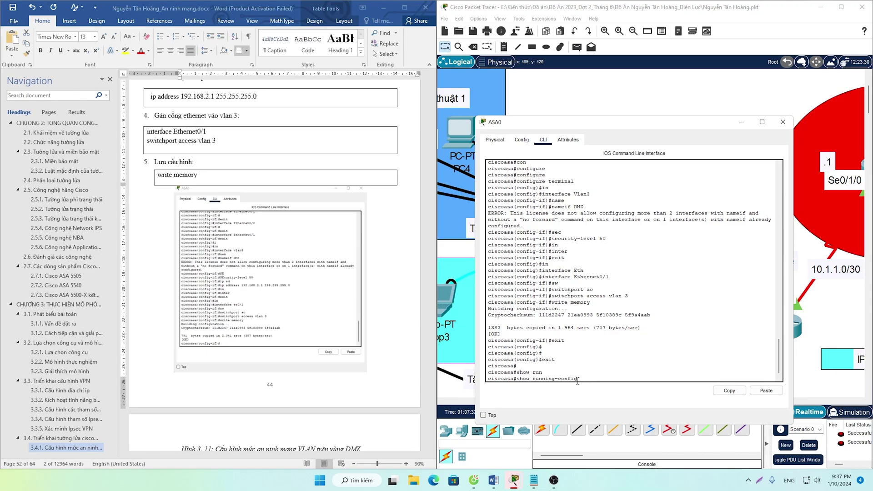
right_click(532, 377)
click(548, 380)
click(541, 476)
click(596, 263)
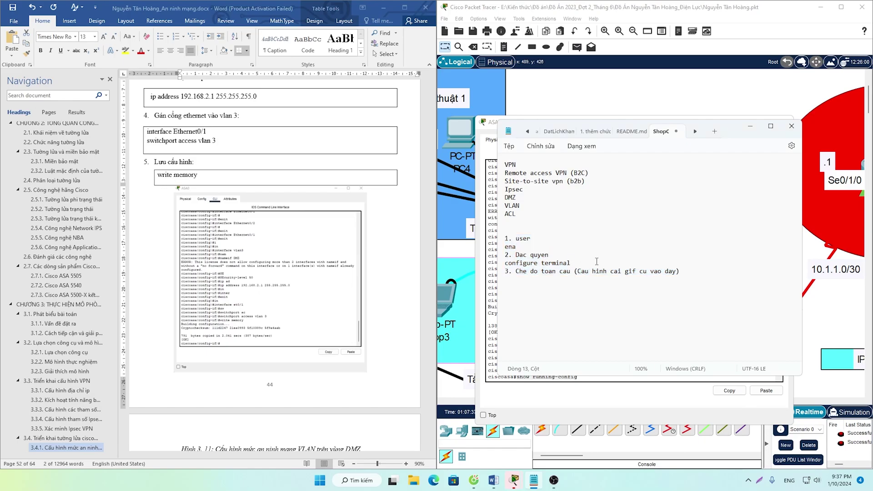
key(Return)
key(ctrl+v)
drag(575, 272, 496, 272)
click(518, 287)
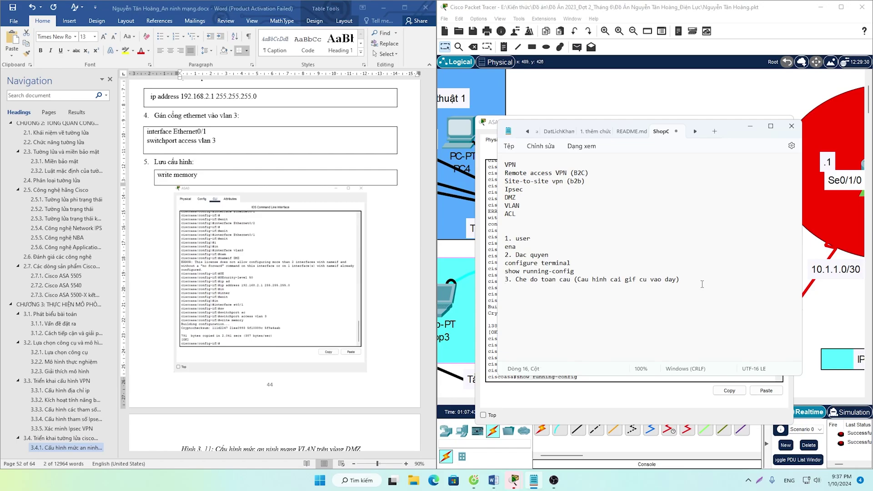
Switch to the Cốc Cốc browser, search Google for "tổng hợp các câu lệnh trên cisco cho router" and open the Hatechno article
mouse_move(473, 481)
click(474, 480)
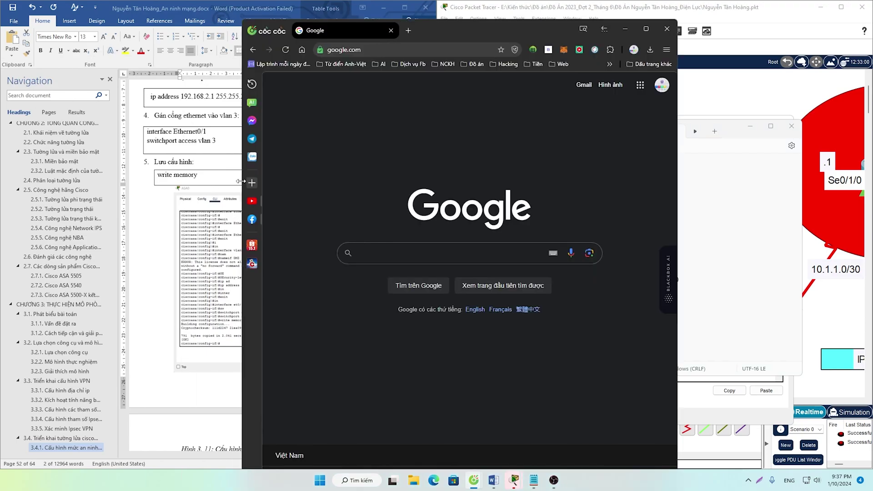
click(646, 28)
click(358, 236)
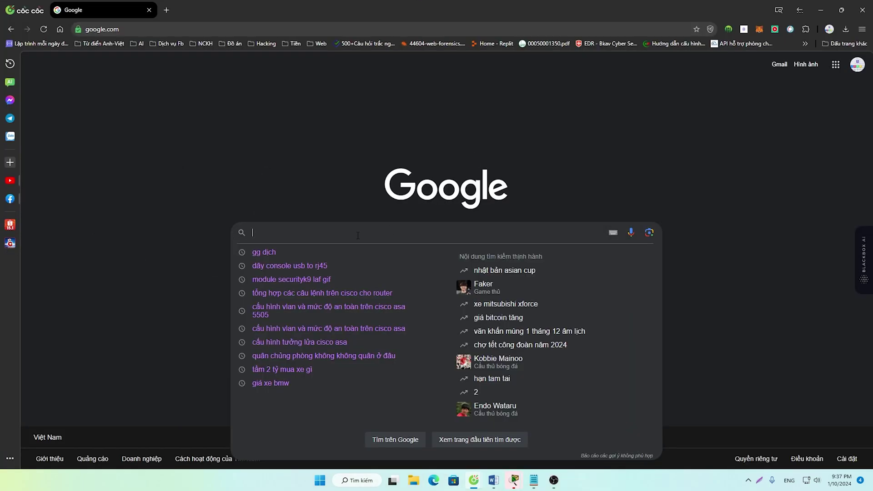
click(318, 294)
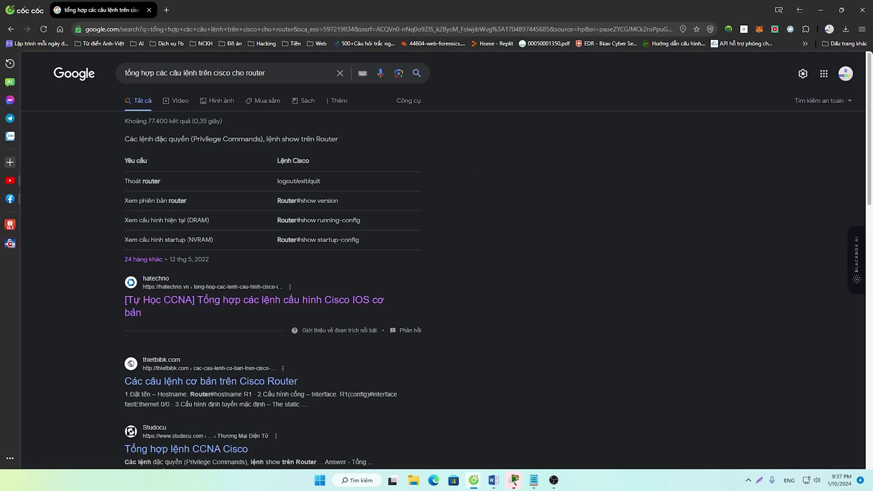
click(196, 300)
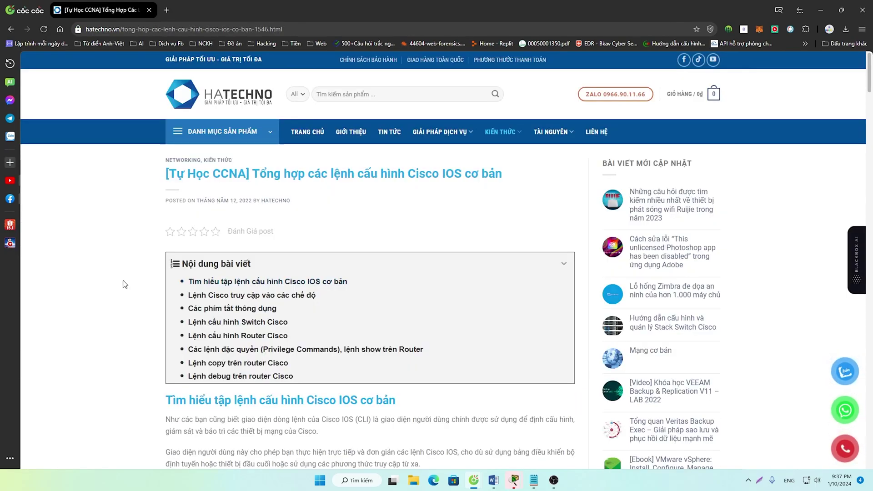
Search the Hatechno article for "mã hóa"
key(ctrl+f)
text(max hoa)
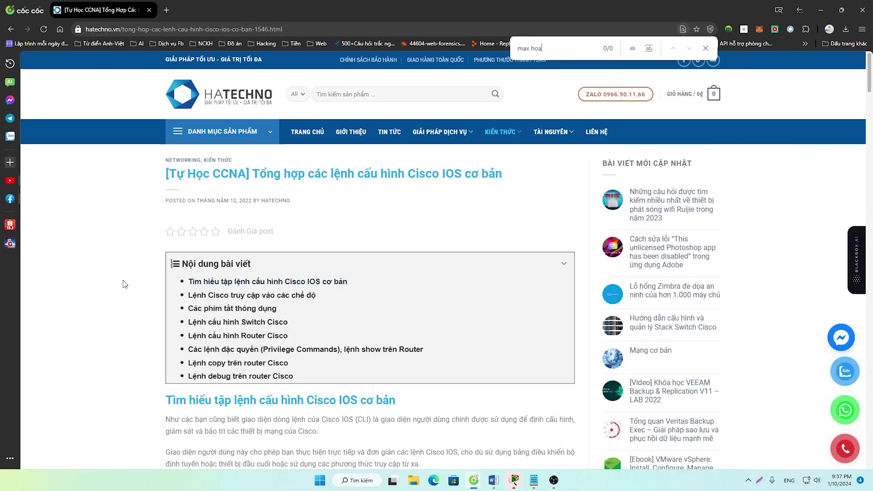
key(BackSpace)
text(x)
key(BackSpace)
key(BackSpace)
key(BackSpace)
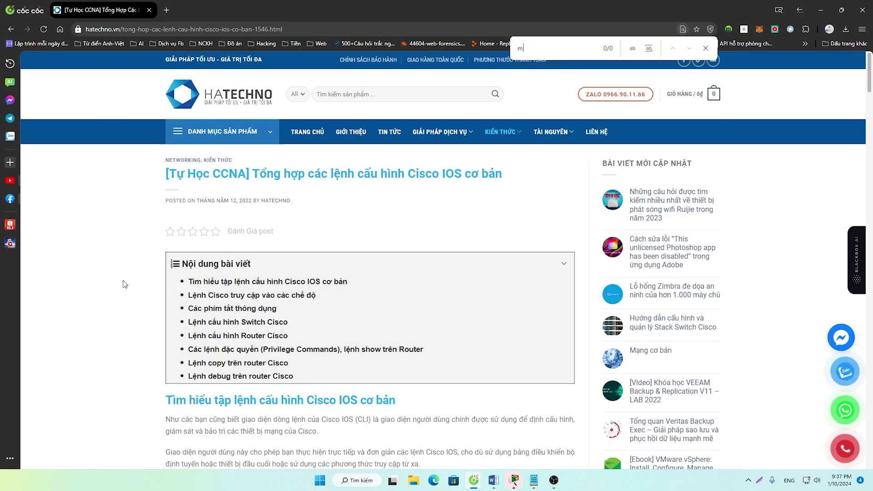
text(ã háo)
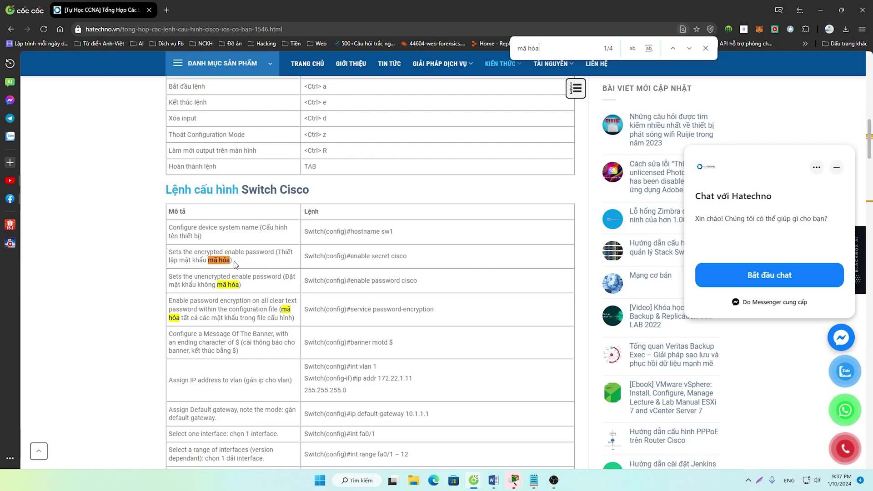
Copy the command for setting the encrypted enable password, without its Switch(config)# prompt, from the article's switch command table
drag(353, 256, 305, 258)
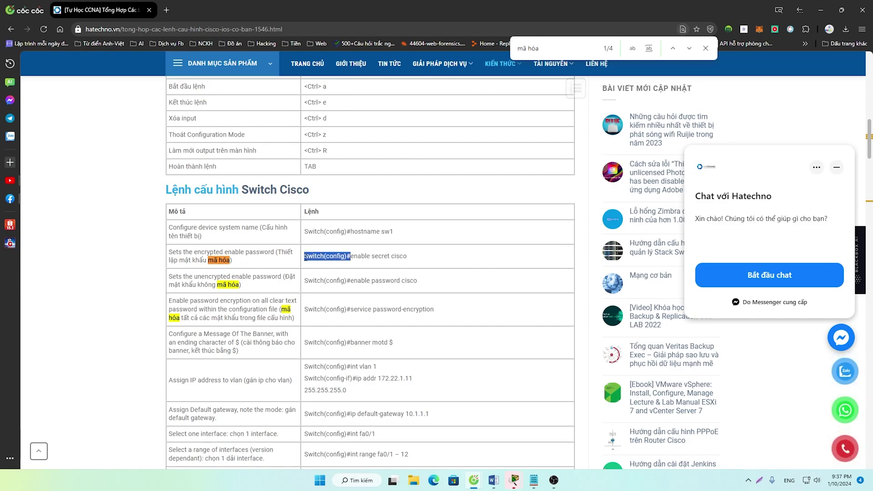
drag(407, 257, 353, 260)
right_click(353, 261)
click(391, 280)
Switch back to ASA0's CLI in Packet Tracer and run show running-config
mouse_move(490, 482)
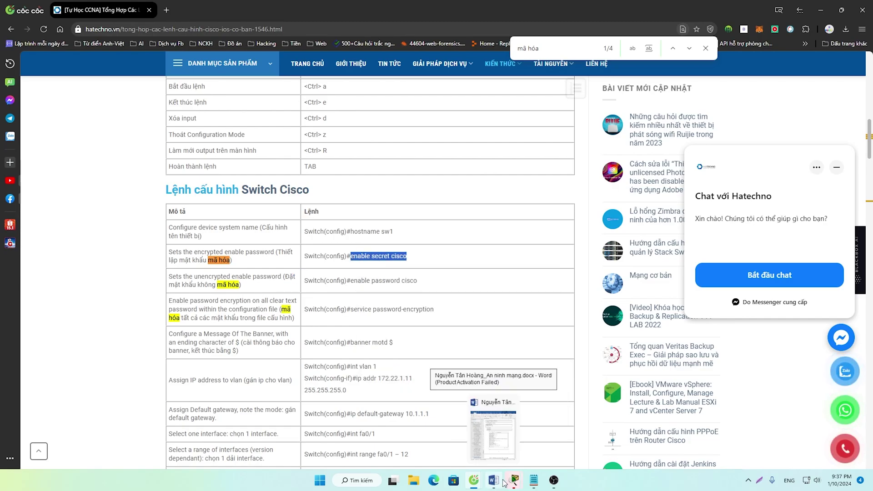
click(538, 444)
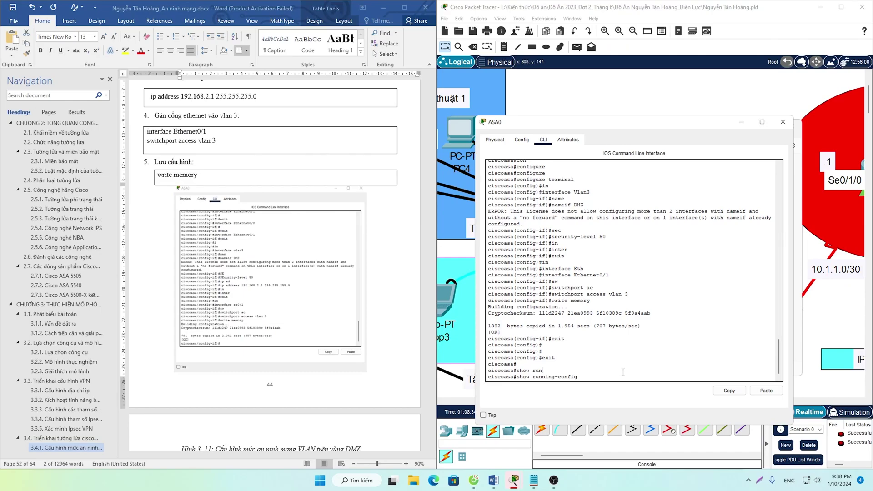
key(Return)
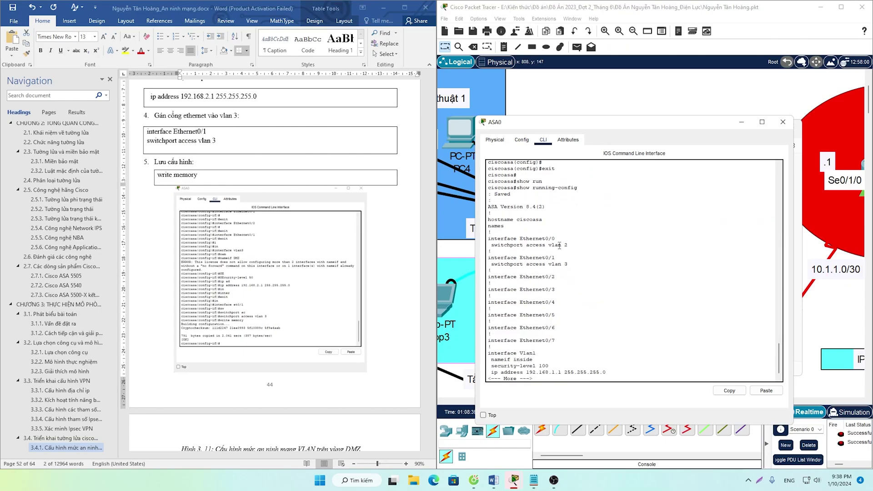
Highlight the Ethernet0/0 access VLAN lines, move the ASA0 window over the report and minimise the notes to uncover the topology
drag(568, 246, 483, 239)
drag(658, 135, 237, 122)
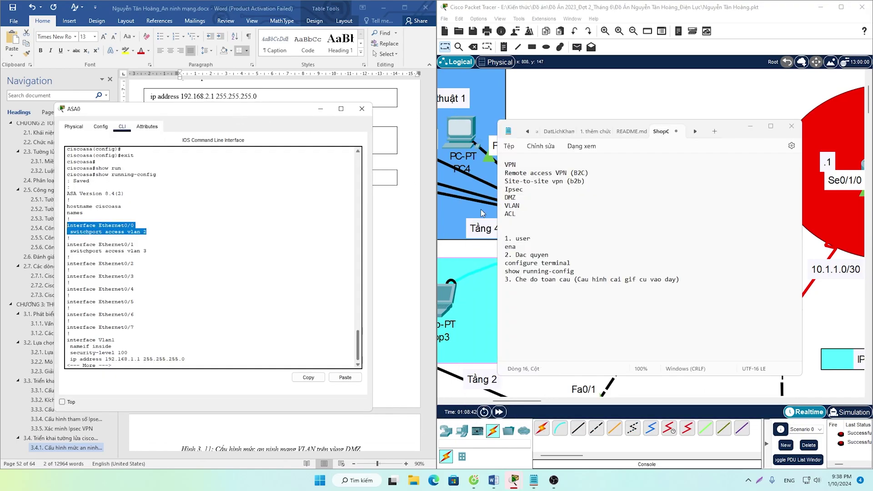
click(749, 128)
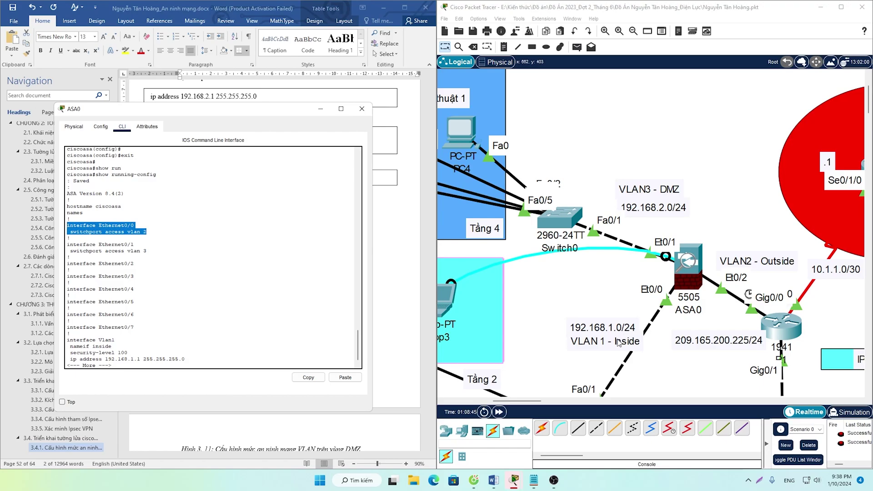
Page ASA0's running configuration on to the VLAN interfaces and highlight lines of Vlan1, Vlan2 and Vlan3
click(192, 312)
key(Return)
key(Return)
key(Return)
key(Return)
key(Return)
key(Return)
key(Return)
key(Return)
key(Return)
key(Return)
key(Return)
drag(115, 270, 65, 269)
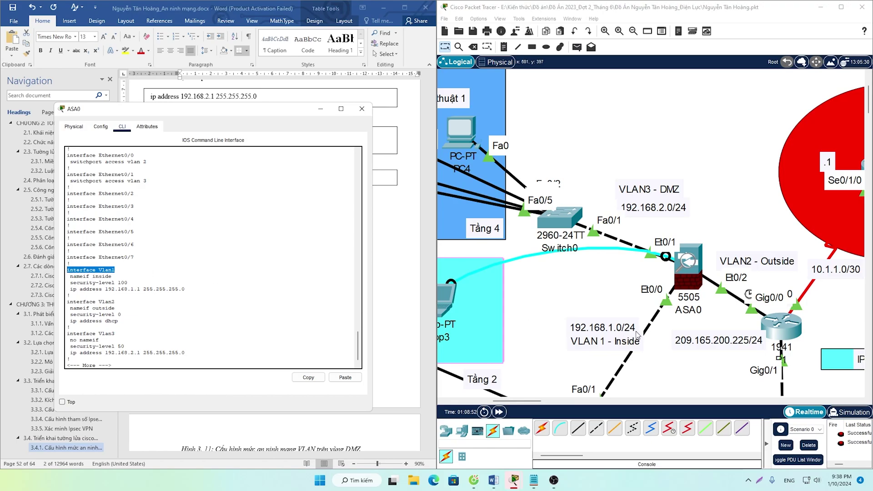
drag(119, 308, 67, 301)
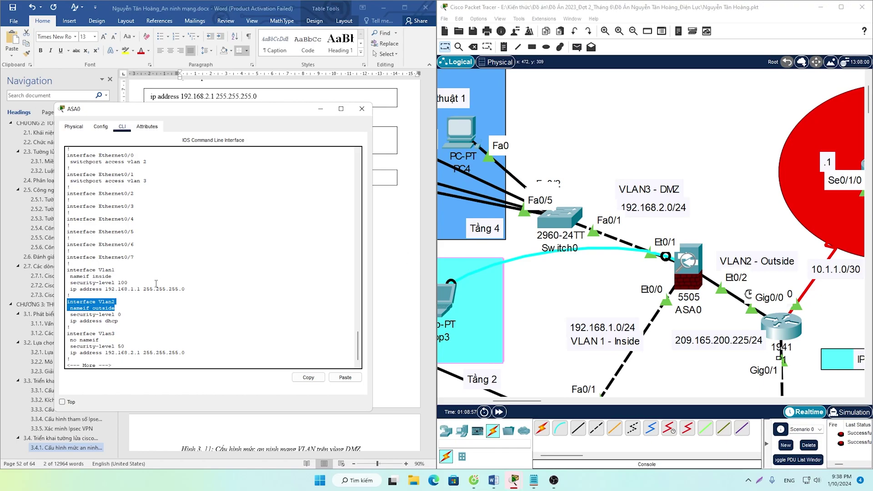
drag(124, 347, 67, 334)
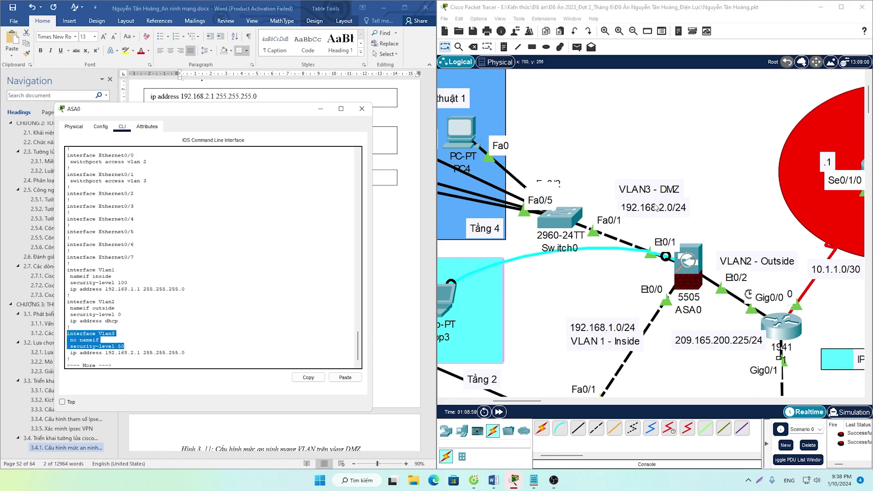
Page ASA0's running configuration further, past the network objects and outside route, to the access-list and access-group entries
click(319, 275)
key(Return)
key(Return)
key(Return)
key(Return)
key(Return)
key(Return)
key(Return)
key(Return)
key(Return)
key(Return)
key(Return)
key(Return)
key(Return)
key(Return)
key(Return)
key(Return)
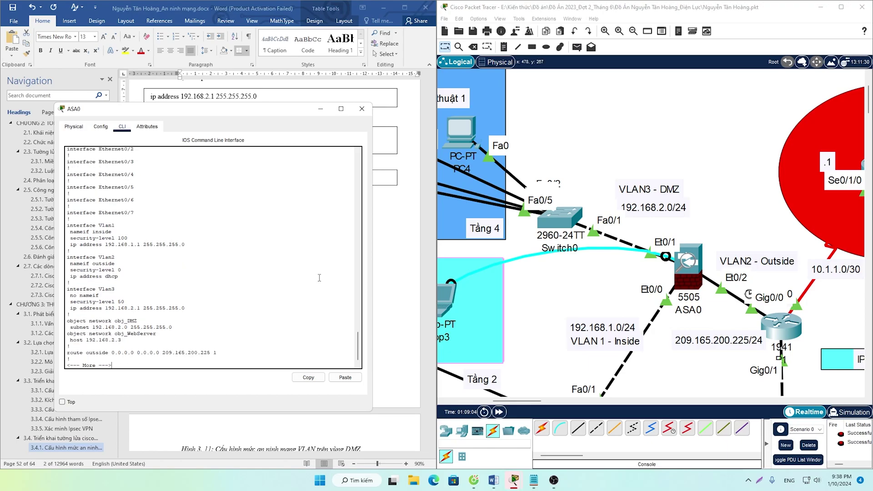
key(Return)
key(Return)
key(Return)
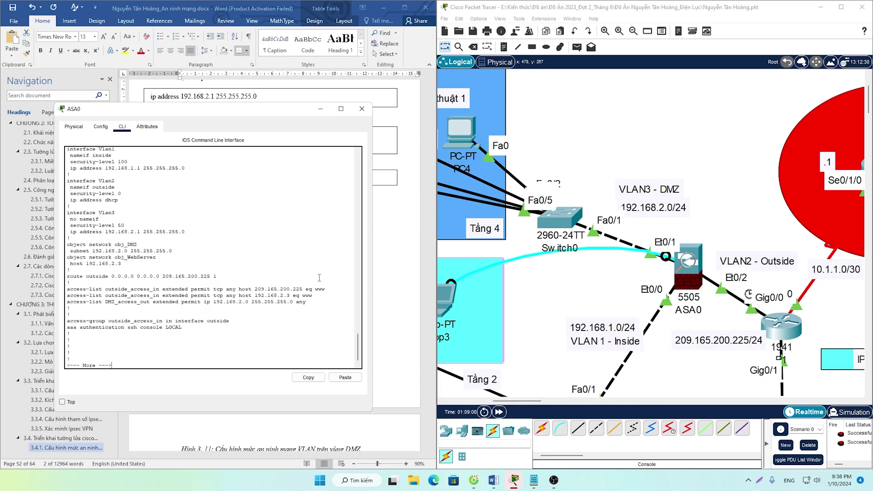
Move the ASA0 window over the topology and bring the report to section 3.4.2 on static routing, NAT and policy
drag(291, 114, 716, 128)
scroll(371, 269, down, 10)
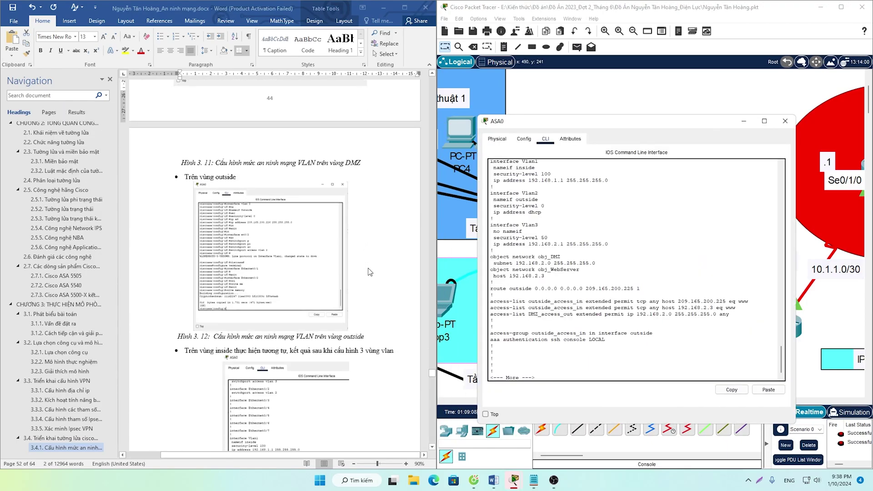
scroll(370, 272, down, 14)
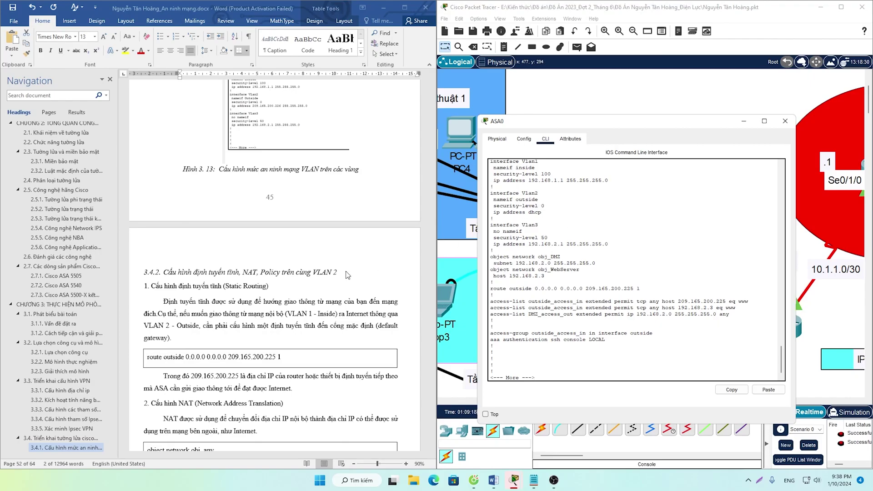
scroll(348, 274, down, 4)
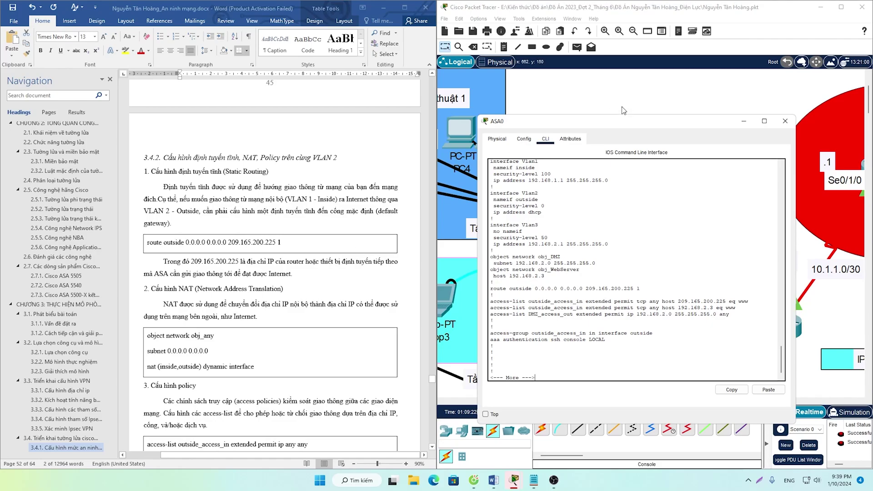
Minimise the ASA0 window, examine the whole topology with Packet Tracer maximised, and restore Packet Tracer beside the report
click(744, 121)
scroll(680, 283, down, 1)
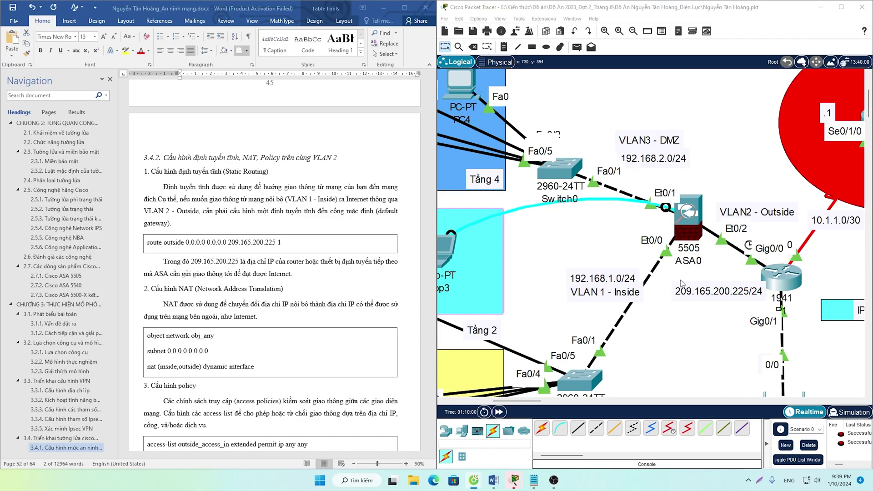
click(842, 7)
scroll(360, 317, down, 1)
drag(374, 402, 176, 401)
scroll(240, 288, up, 3)
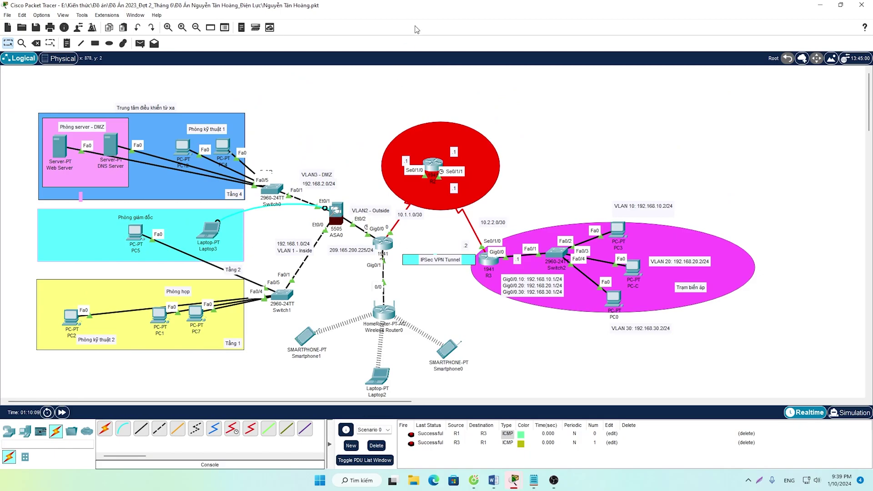
key(super+Right)
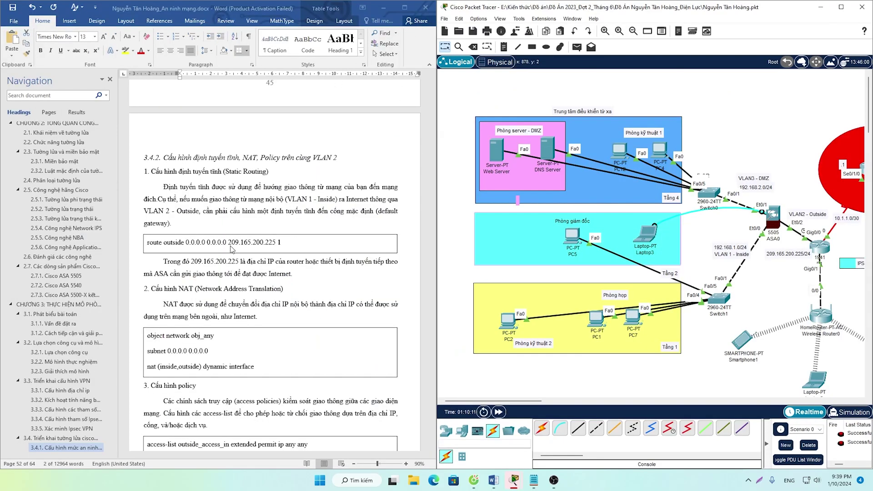
Highlight the zero address and mask in the report's route command and examine the VLAN2 outside link in the maximised topology
drag(229, 246, 189, 244)
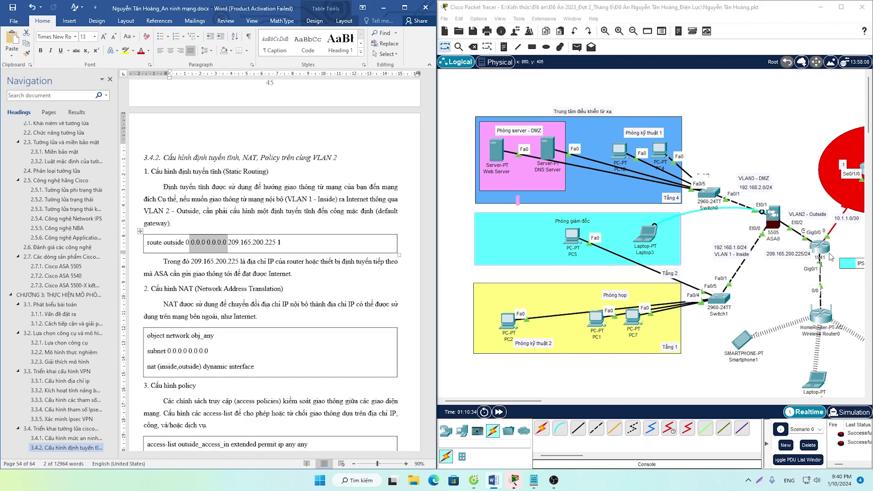
click(843, 9)
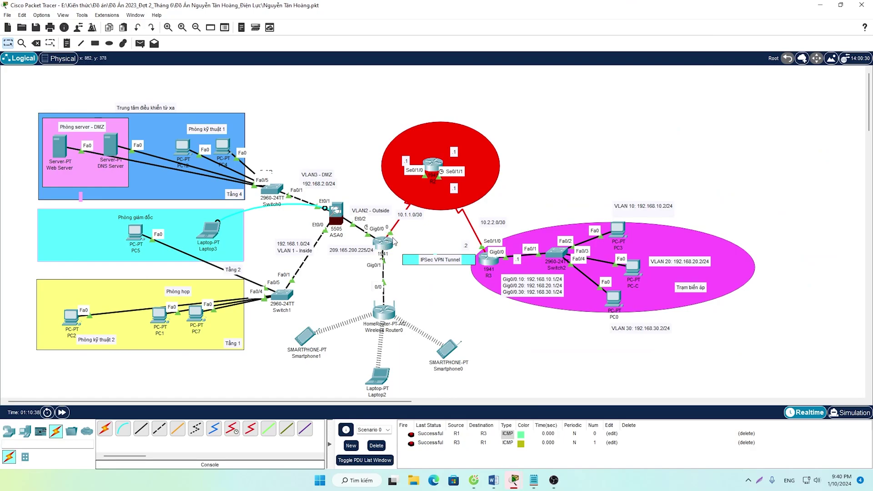
scroll(394, 240, up, 2)
scroll(403, 282, down, 3)
drag(203, 395, 313, 398)
scroll(309, 368, up, 1)
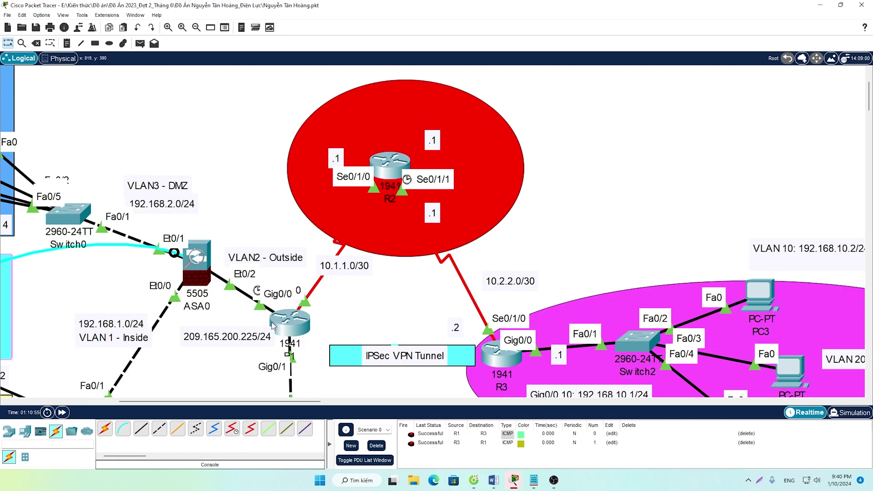
scroll(272, 322, down, 1)
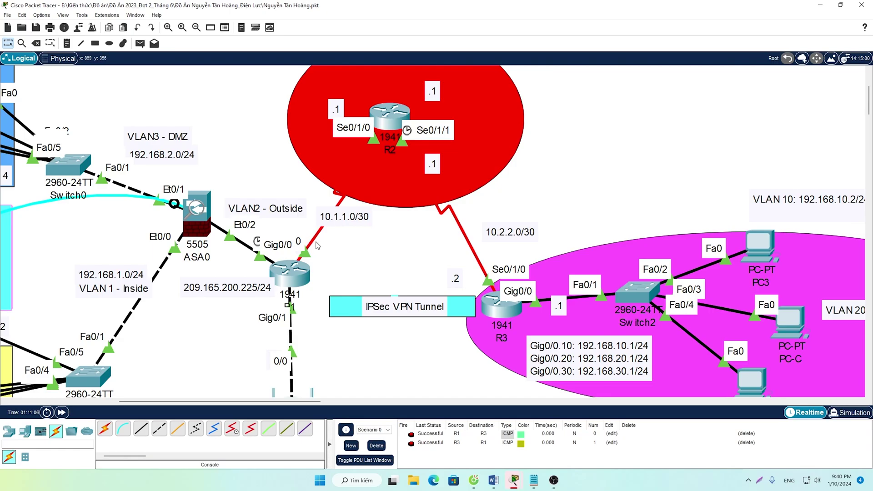
scroll(317, 246, up, 3)
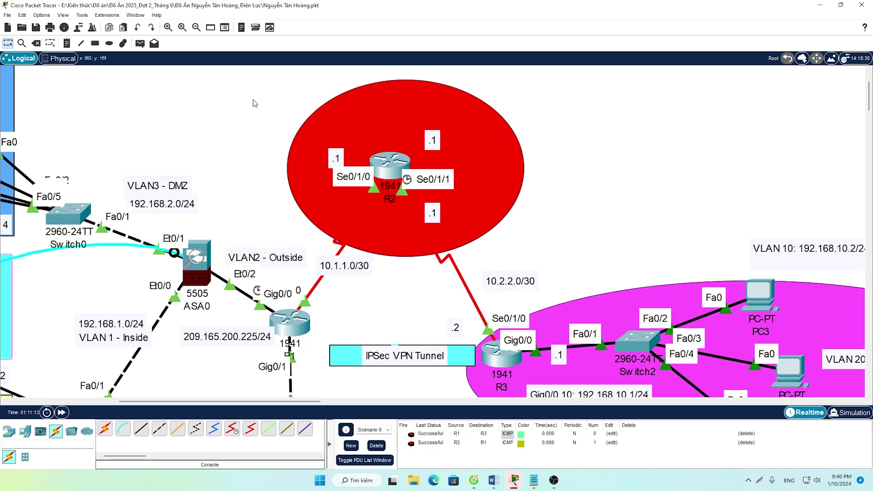
scroll(231, 135, down, 2)
scroll(231, 135, left, 10)
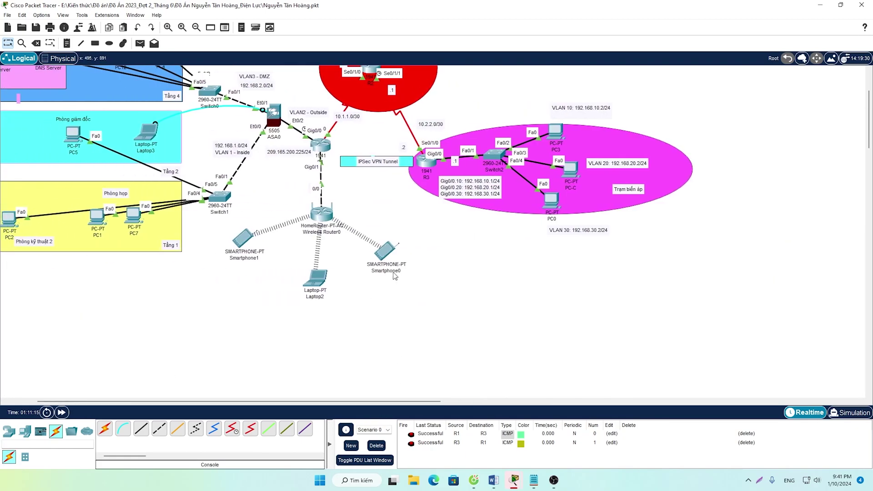
Shift router R2 slightly inside the red ellipse and restore the Packet Tracer window beside the report
scroll(331, 120, up, 6)
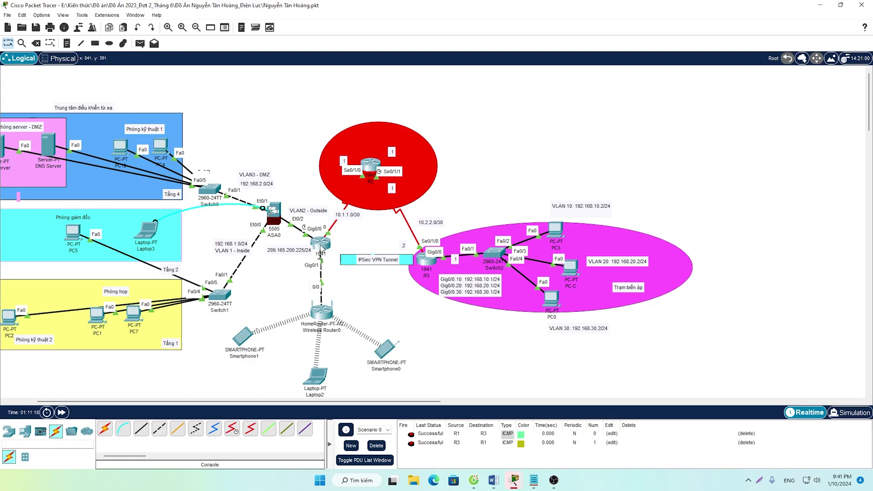
drag(369, 170, 370, 172)
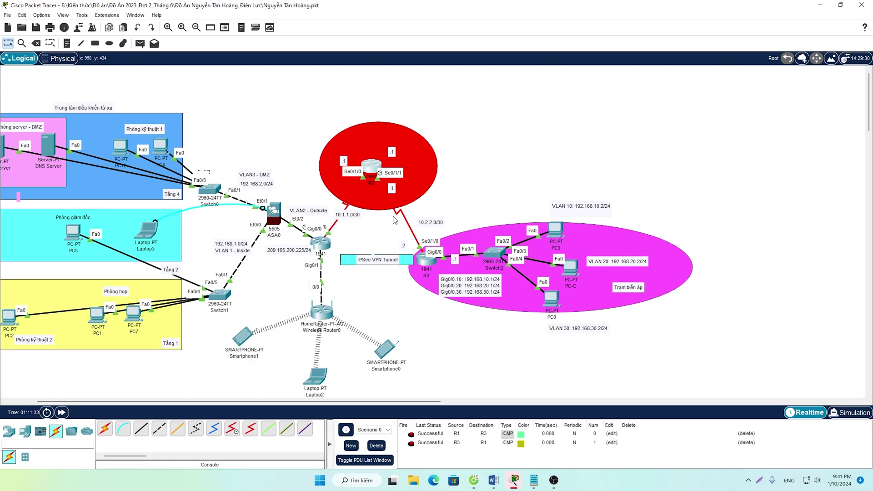
double_click(508, 5)
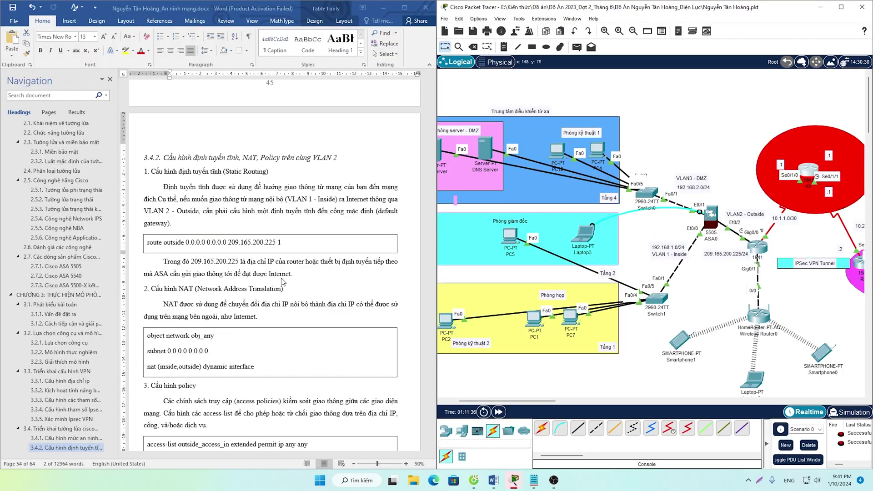
Highlight the report's static route command, reopen the ASA0 window and highlight the matching route outside line in its running configuration
scroll(283, 282, down, 1)
drag(228, 222, 172, 230)
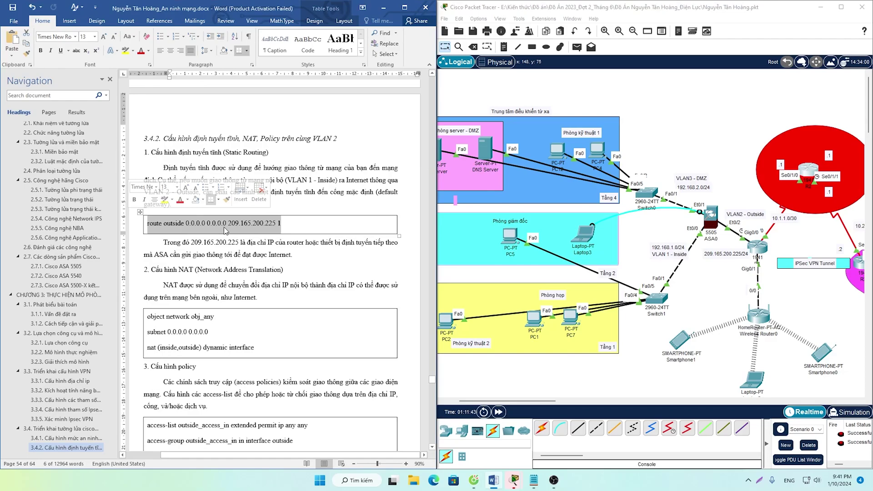
mouse_move(515, 479)
click(503, 447)
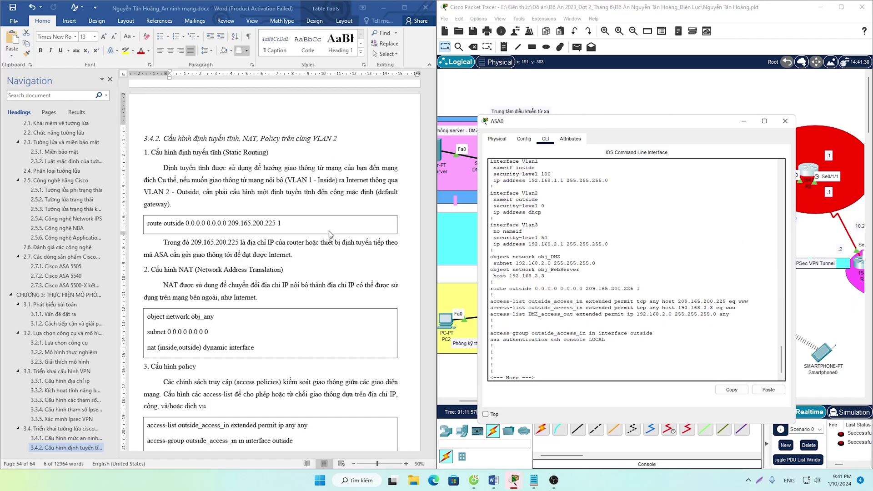
scroll(556, 309, up, 2)
drag(643, 316, 490, 314)
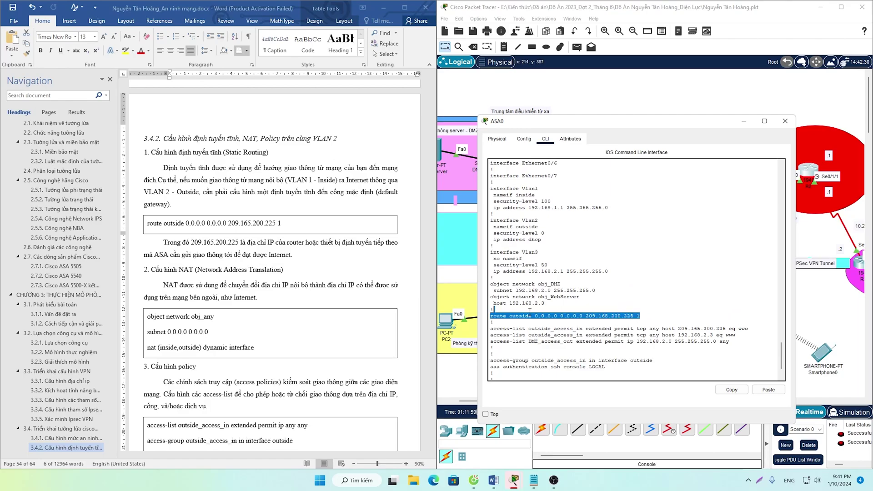
scroll(502, 310, down, 2)
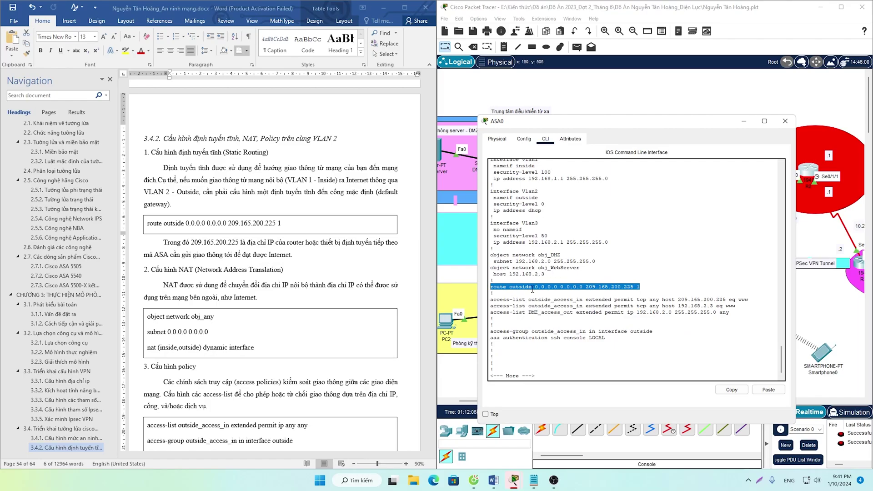
Page through the remainder of ASA0's running configuration until the privileged prompt returns
scroll(531, 293, up, 3)
scroll(567, 347, down, 3)
click(566, 350)
key(Return)
key(Return)
key(Return)
key(Return)
key(Return)
key(Return)
key(Return)
key(Return)
key(Return)
key(Return)
key(Return)
key(Return)
key(Return)
key(Return)
key(Return)
key(Return)
key(Return)
key(Return)
key(Return)
key(Return)
key(Return)
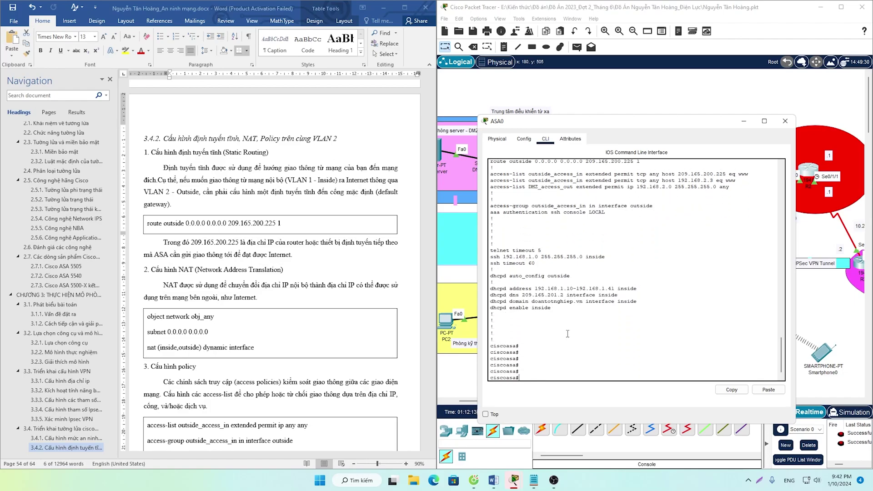
Put ASA0 into global configuration mode with configure terminal
scroll(326, 320, down, 3)
scroll(327, 320, up, 2)
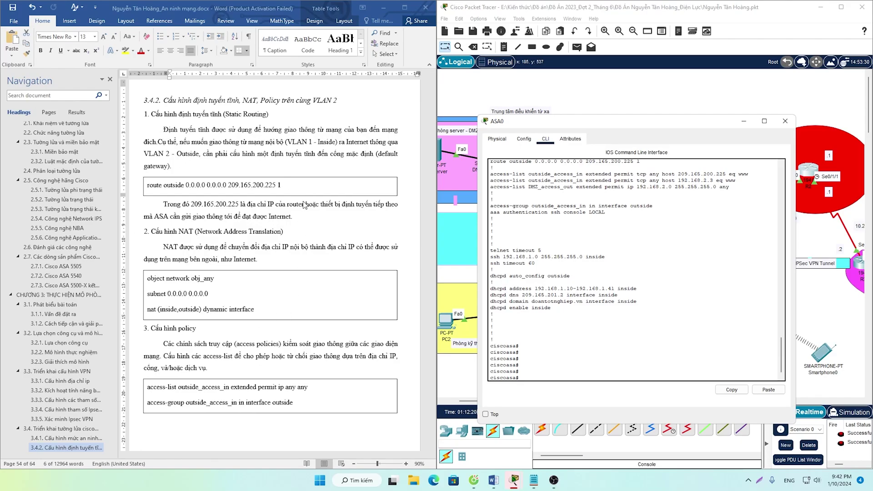
key(BackSpace)
key(BackSpace)
text(conf)
key(Tab)
key(Tab)
key(Return)
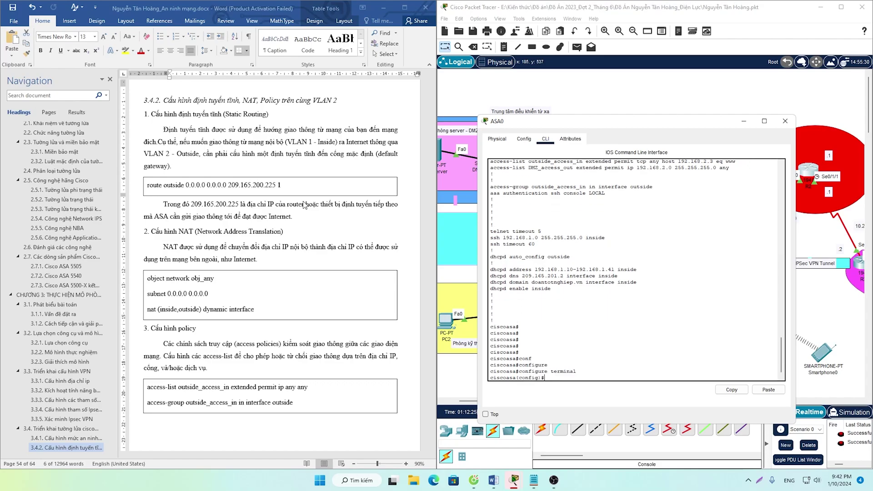
Copy the report's static route command and run route outside 0.0.0.0 0.0.0.0 209.165.200.225 1 on ASA0
click(293, 185)
drag(283, 185, 153, 183)
key(ctrl+c)
right_click(170, 187)
click(184, 206)
click(554, 386)
key(ctrl+v)
key(Return)
Copy the report's NAT commands into ASA0's CLI: object network obj_any, subnet 0.0.0.0 0.0.0.0, nat (inside,outside) dynamic interface
key(alt+Tab)
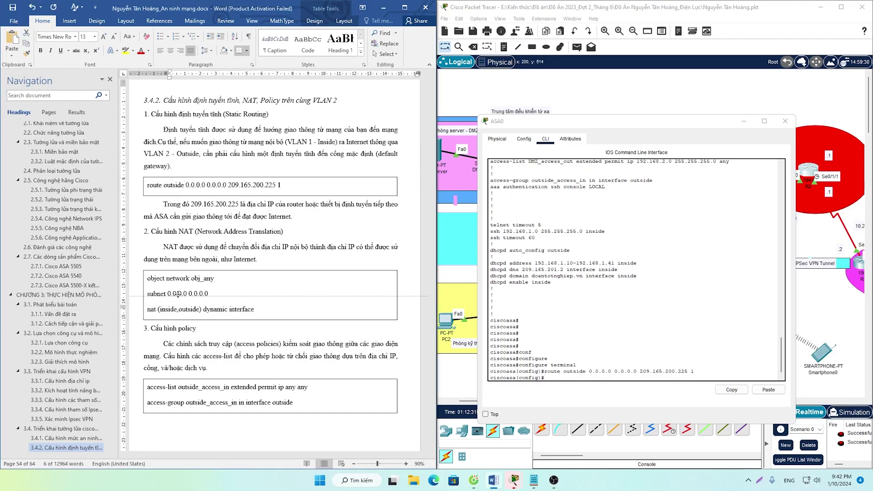
click(255, 310)
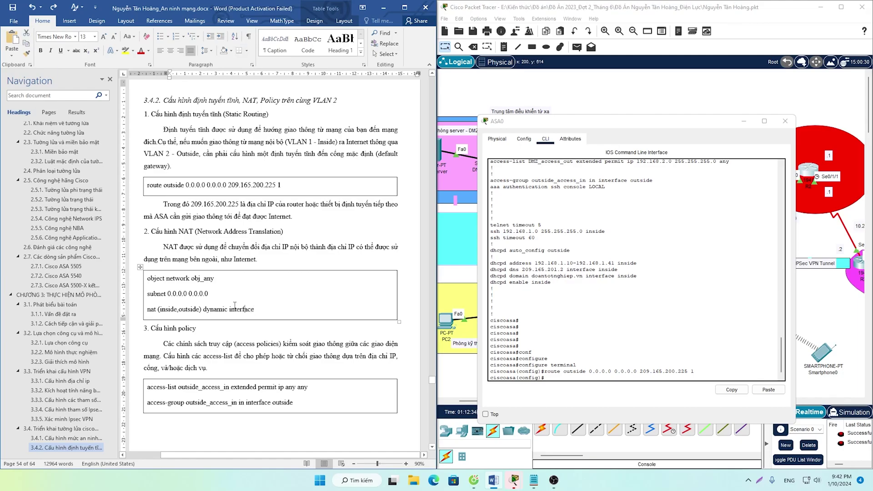
drag(189, 300, 148, 279)
right_click(158, 283)
click(177, 300)
click(593, 375)
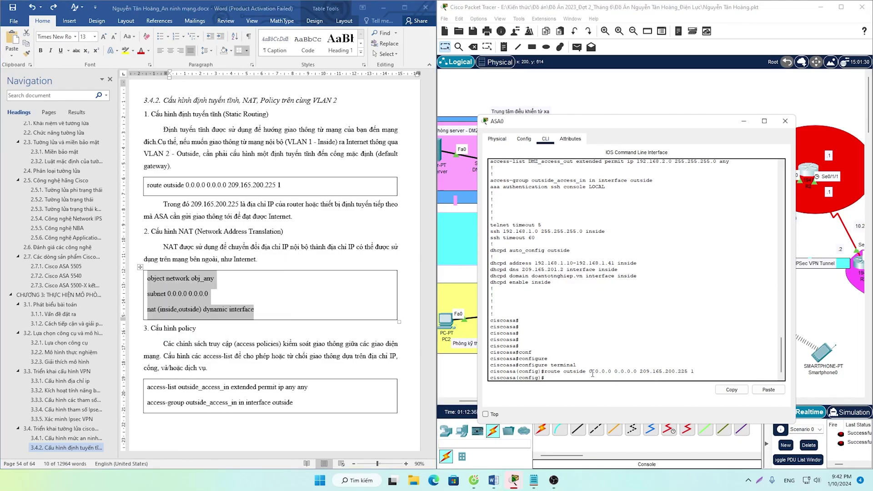
key(ctrl+v)
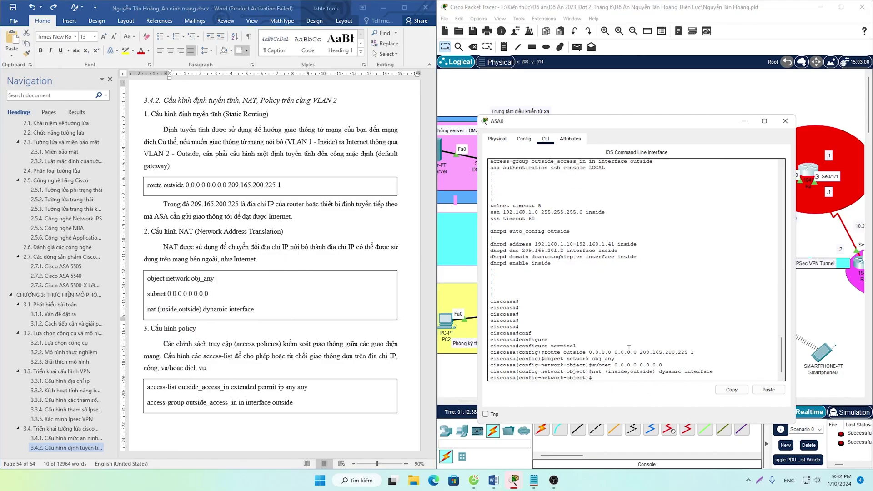
Highlight the entered NAT commands, then the policy heading and explanatory paragraph in the report, and view the commands that follow
drag(716, 373, 510, 344)
click(594, 341)
scroll(240, 325, down, 3)
scroll(241, 328, down, 3)
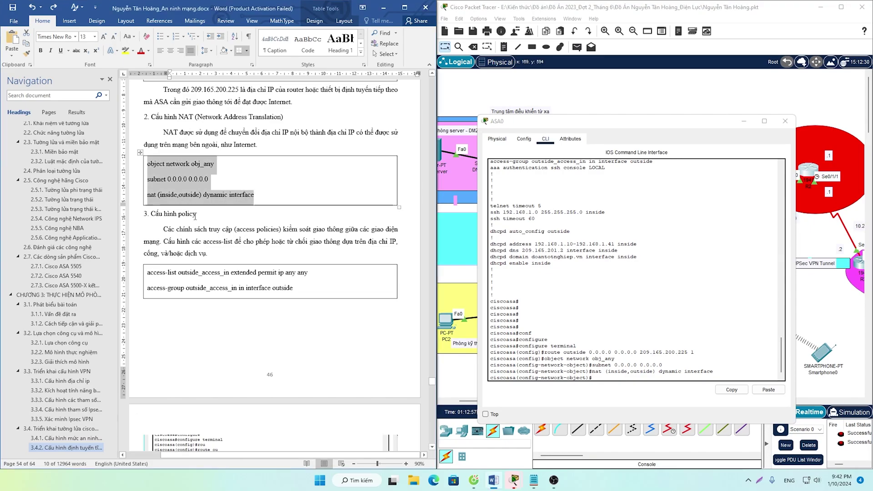
drag(151, 214, 196, 213)
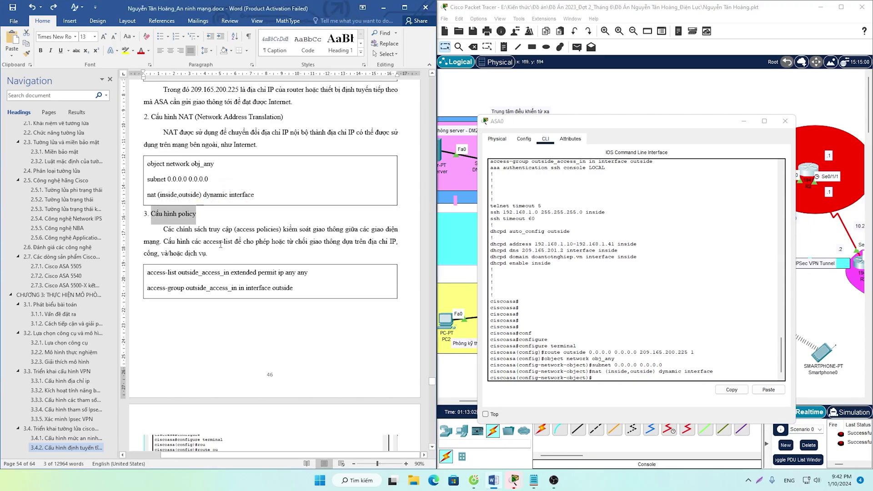
drag(213, 254, 164, 229)
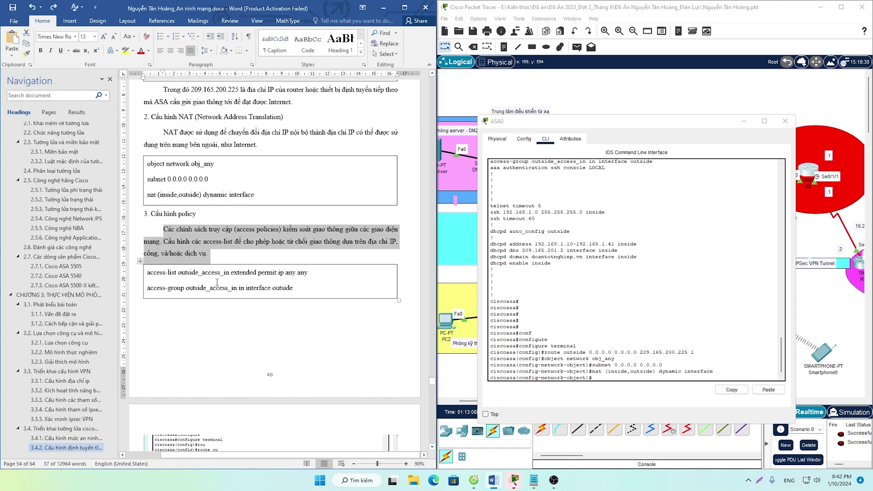
scroll(217, 282, down, 3)
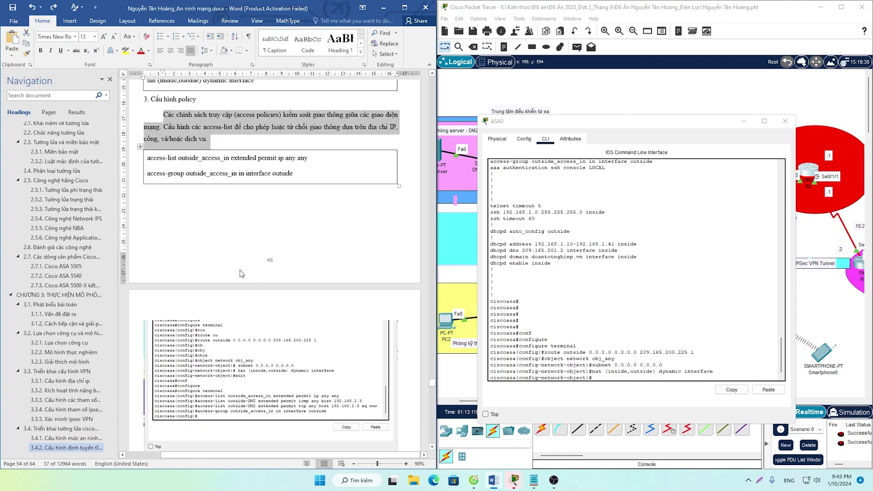
Highlight both policy commands in the report, then only the access-list outside_access_in extended permit ip any any line
drag(303, 173, 147, 157)
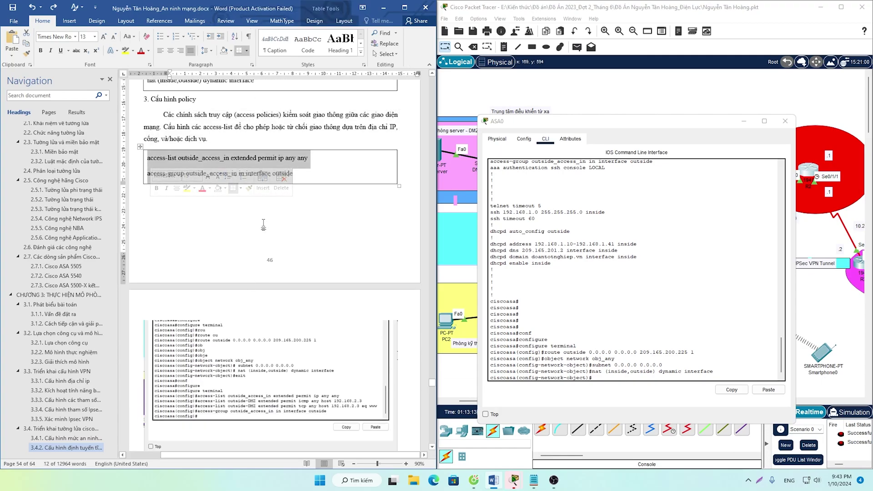
click(265, 174)
drag(308, 158, 147, 158)
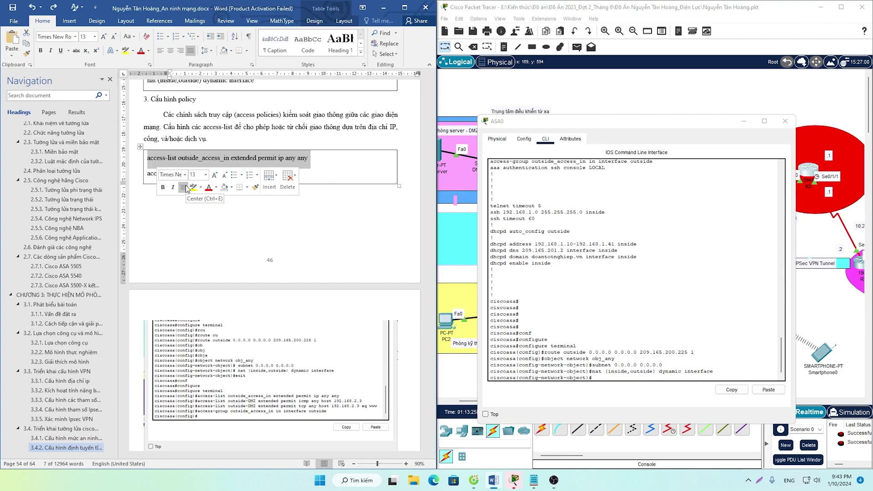
Find the access-list entries in ASA0's running configuration and highlight the access-list keyword of the first one
click(178, 158)
scroll(567, 320, up, 1)
scroll(566, 320, up, 3)
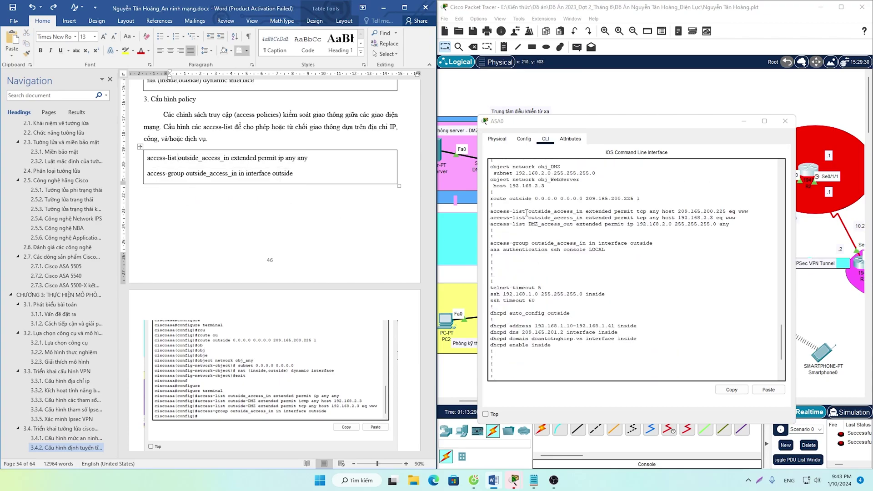
drag(526, 212, 491, 212)
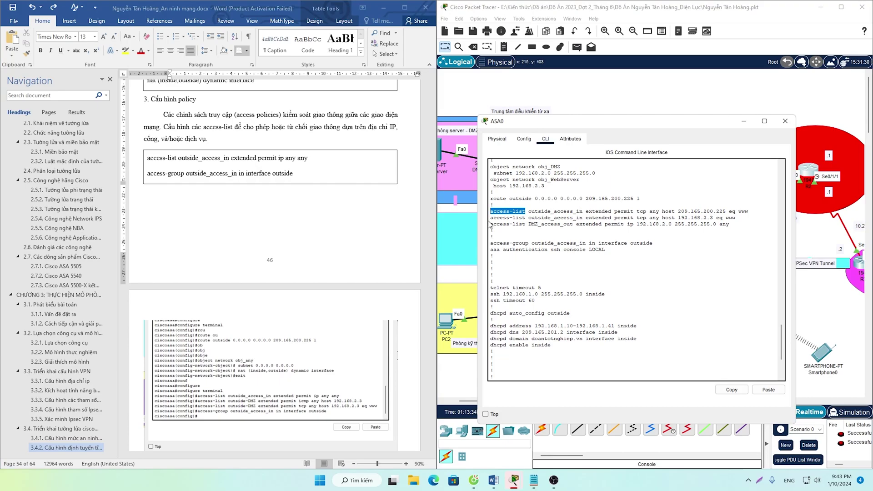
scroll(66, 342, down, 2)
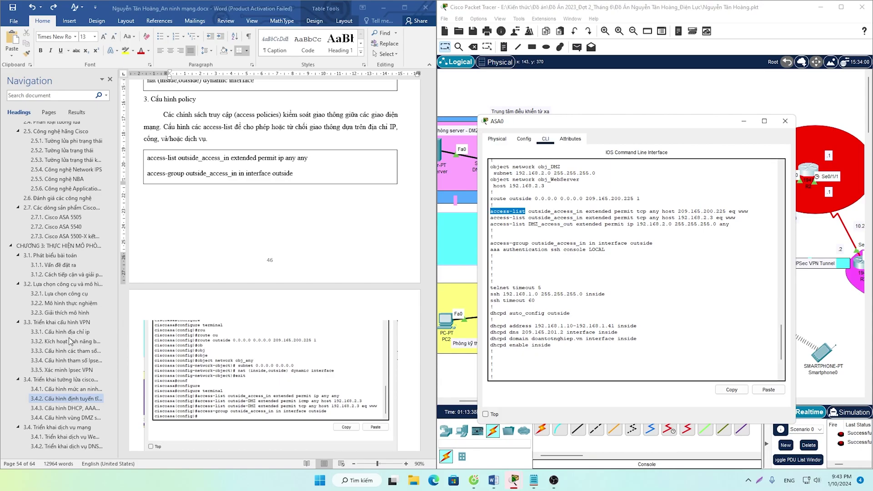
scroll(69, 338, down, 1)
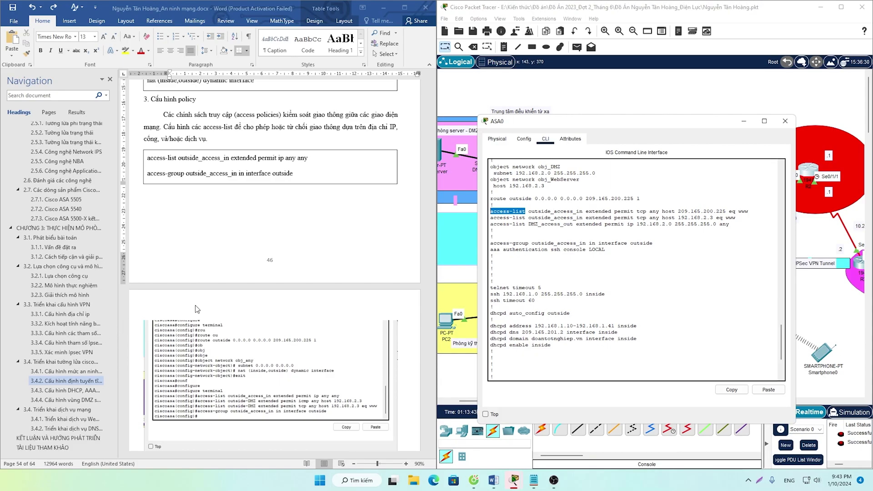
Highlight the list name outside_access_in and the rule extended permit ip any any in the report, then minimize the ASA0 window
click(180, 159)
drag(182, 160, 194, 159)
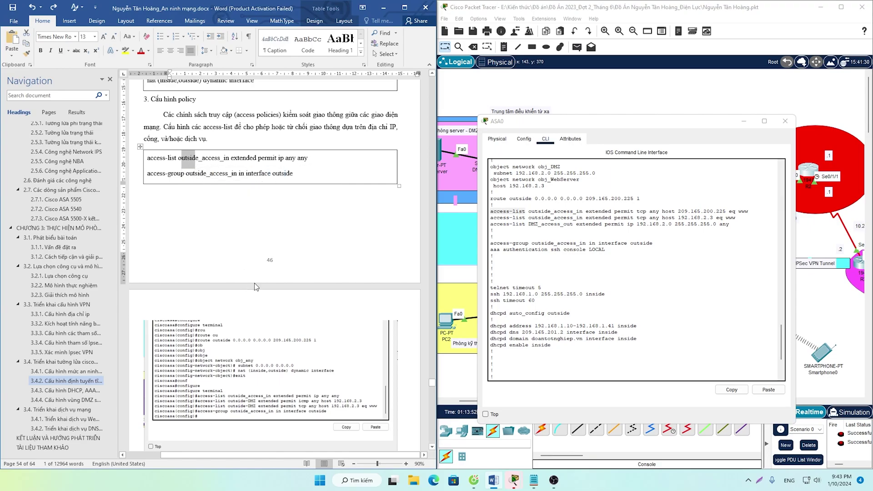
double_click(223, 159)
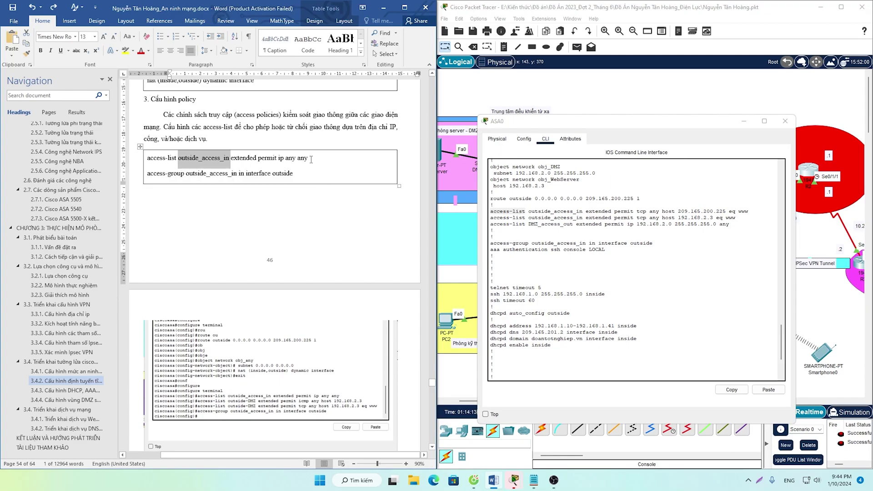
drag(311, 159, 230, 159)
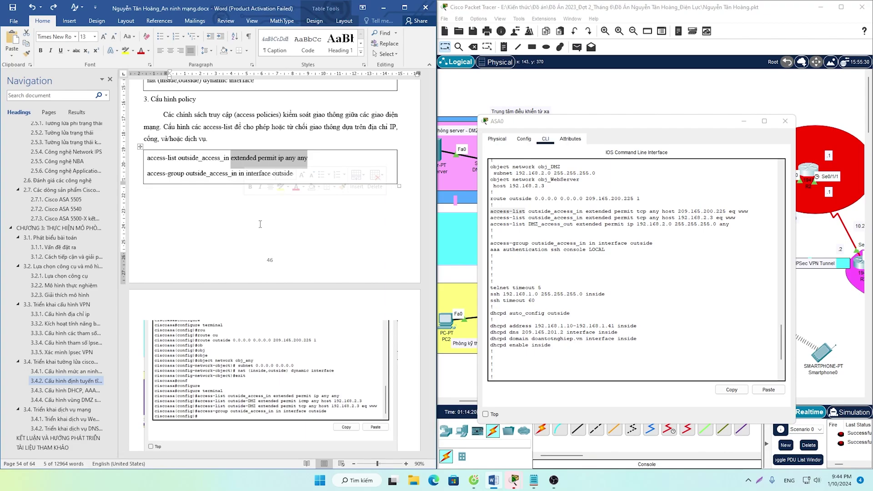
click(744, 121)
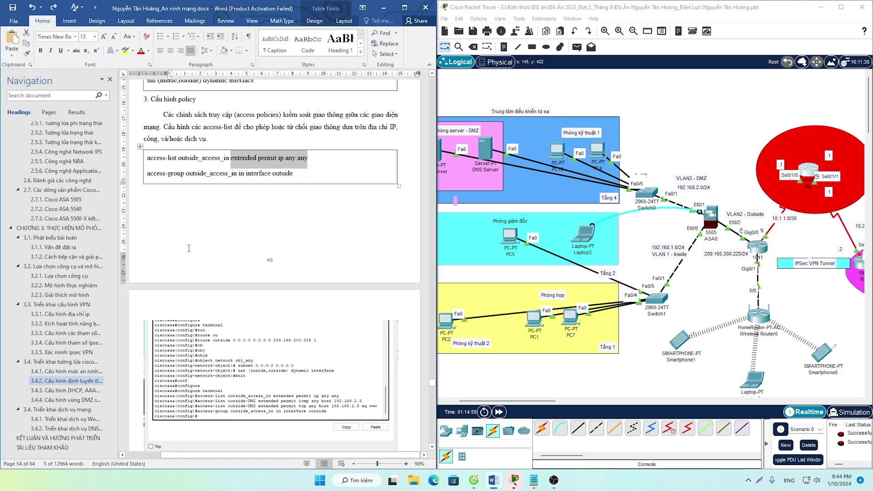
View Figure 3.14 below the policy commands and highlight its caption, then the word NAT in it
scroll(179, 196, down, 1)
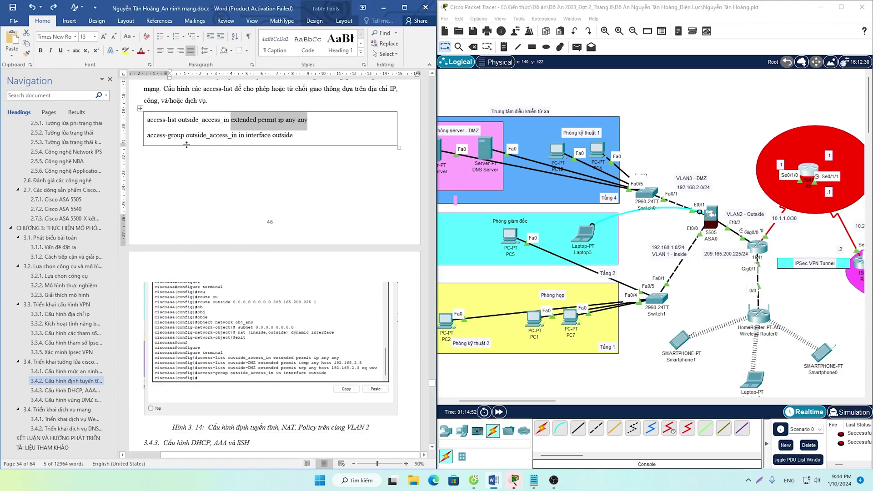
scroll(191, 158, up, 1)
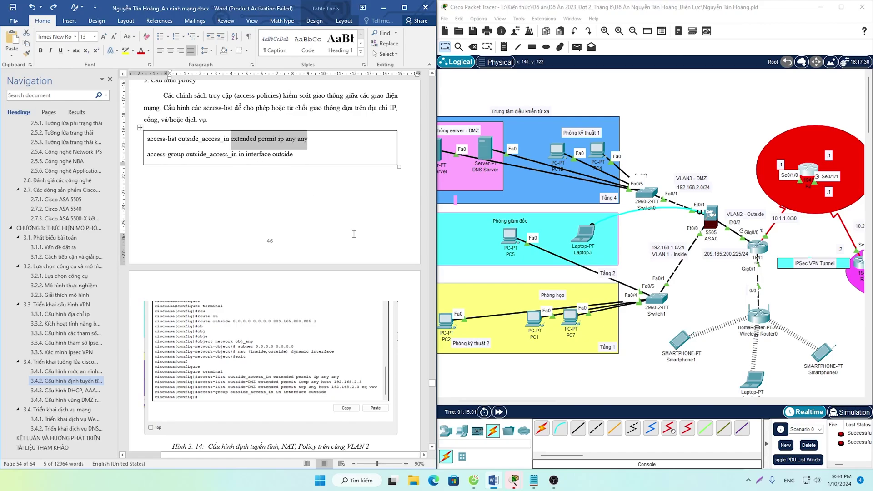
scroll(355, 234, down, 10)
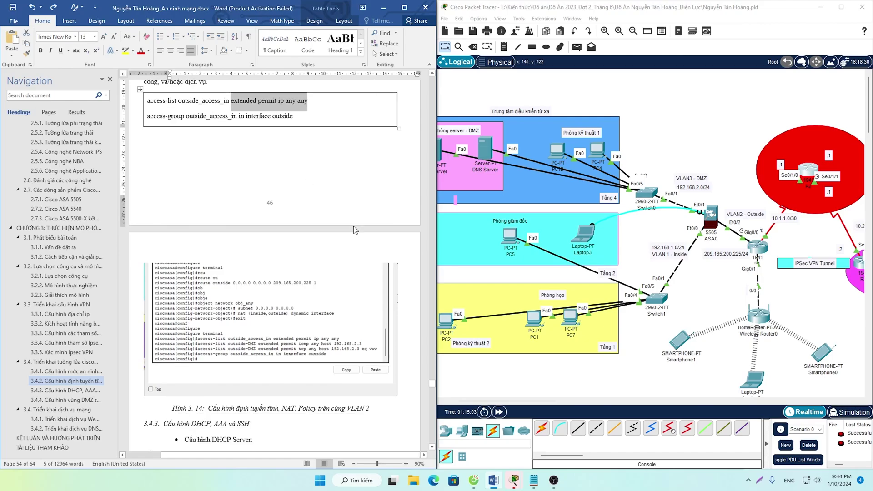
drag(369, 224, 171, 219)
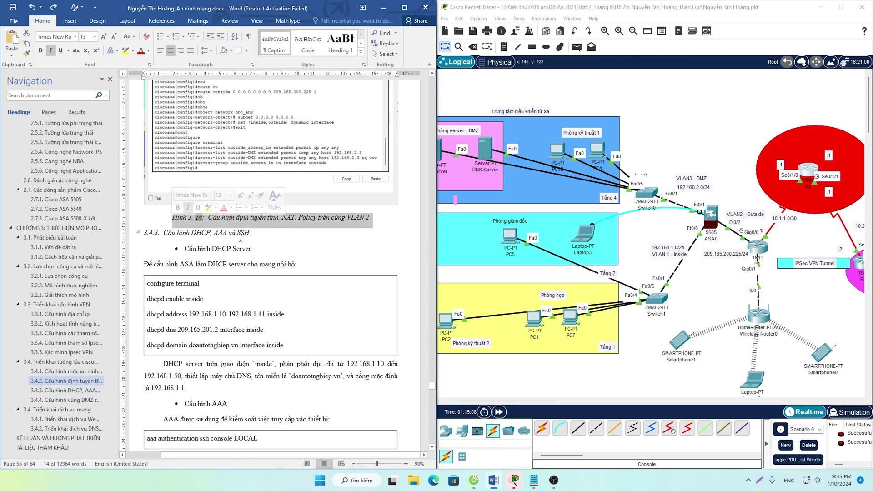
click(286, 231)
drag(296, 220, 283, 220)
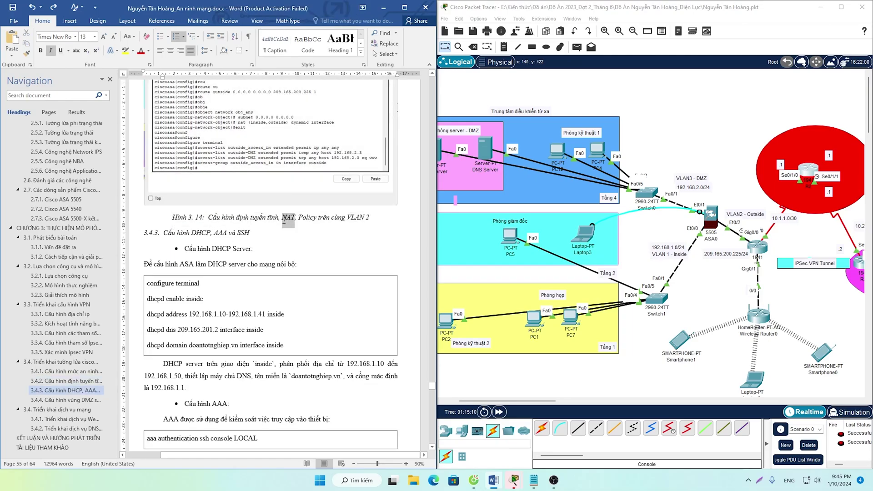
Switch to Notepad, add NAT to the term list on the line below ACL, and minimize the notes
click(534, 481)
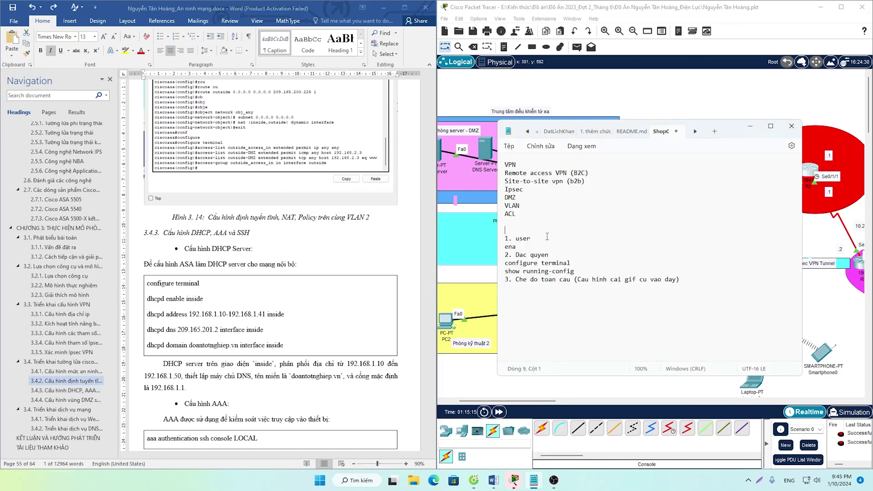
key(Up)
text(NAT)
click(750, 126)
Reopen ASA0's CLI and review the running configuration back up to the VLAN and Ethernet interfaces, then minimize the window
mouse_move(523, 474)
click(496, 450)
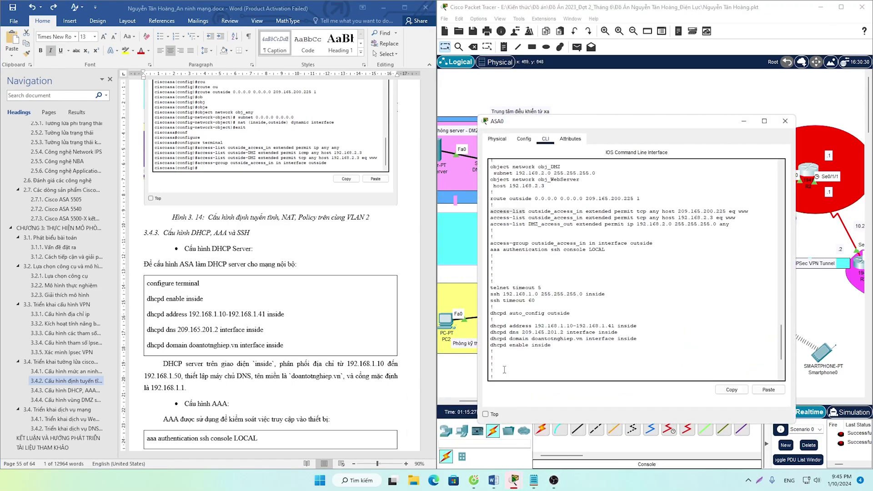
scroll(565, 330, down, 4)
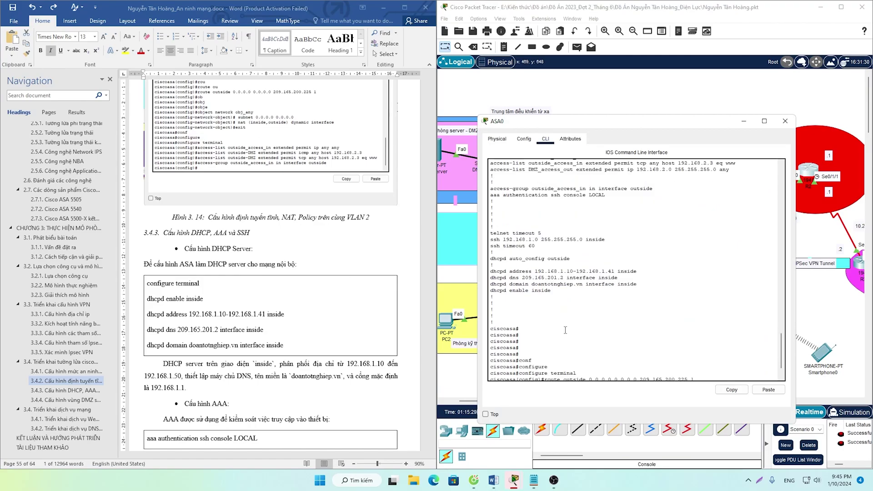
scroll(565, 330, up, 3)
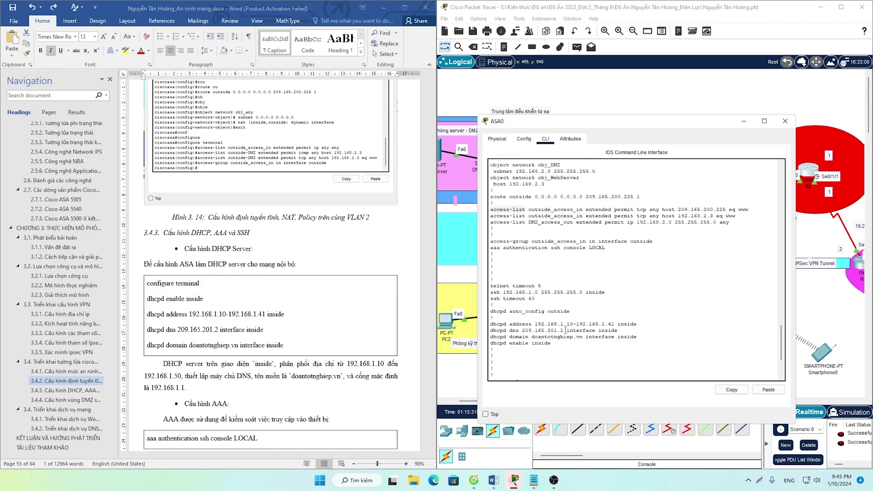
scroll(566, 331, up, 2)
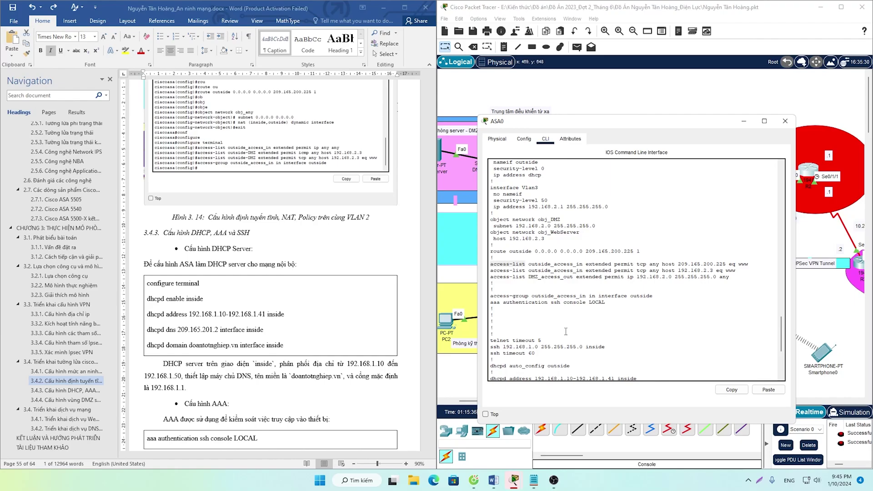
scroll(566, 331, up, 4)
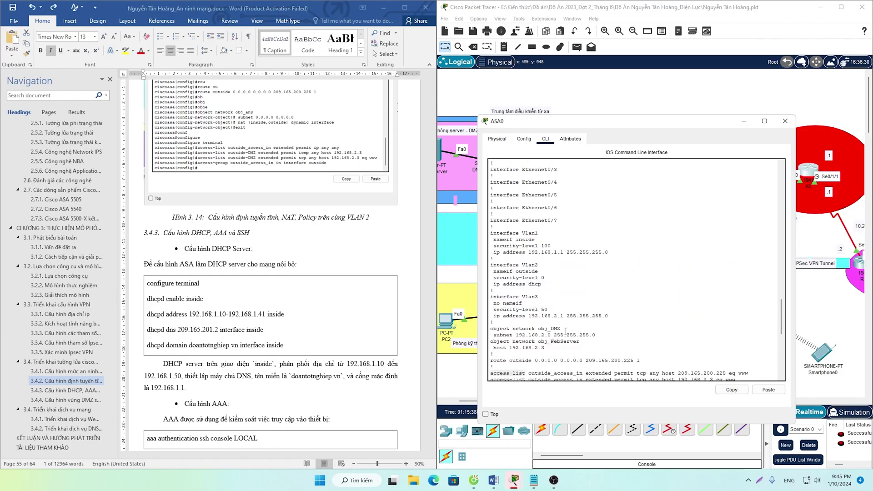
scroll(566, 331, up, 1)
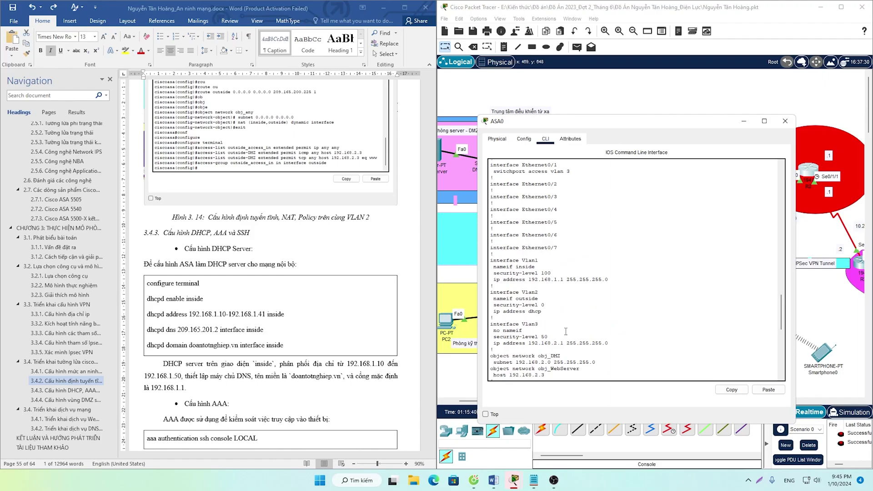
scroll(566, 331, up, 1)
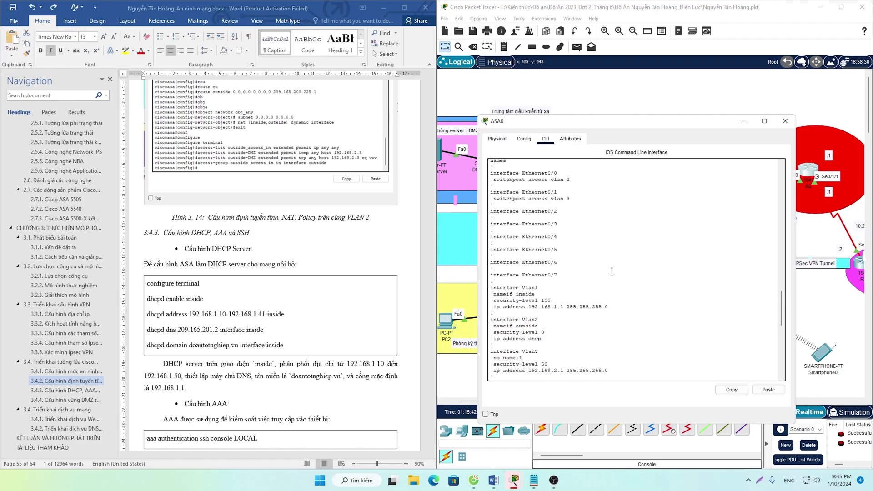
click(745, 122)
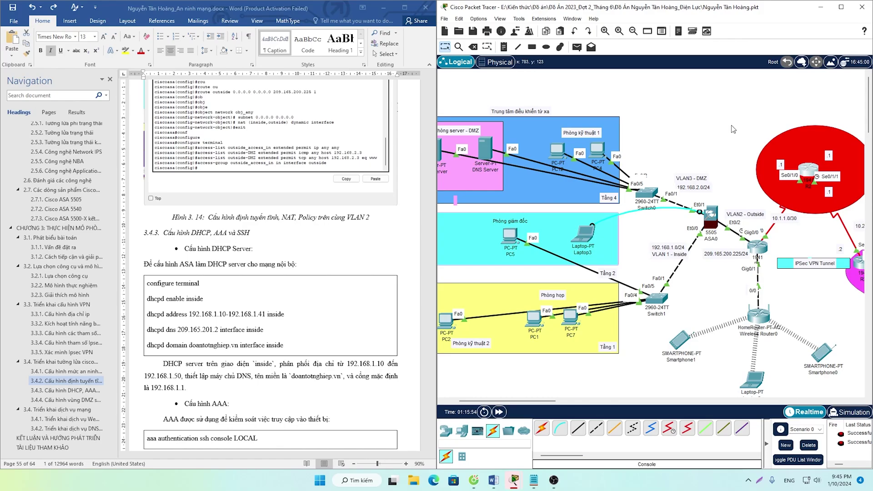
Open a Windows Command Prompt and list the computer's network settings, trying ifconfig first and then running ipconfig
key(super+r)
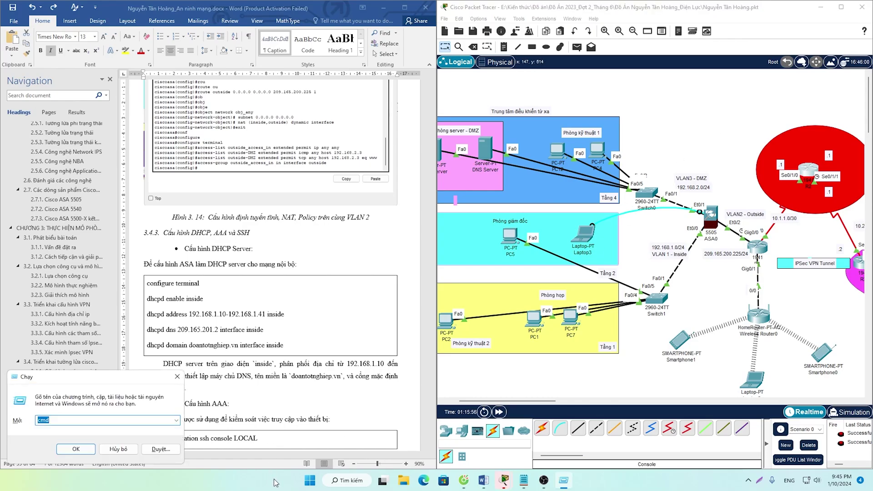
key(Return)
text(ifconfig)
key(Return)
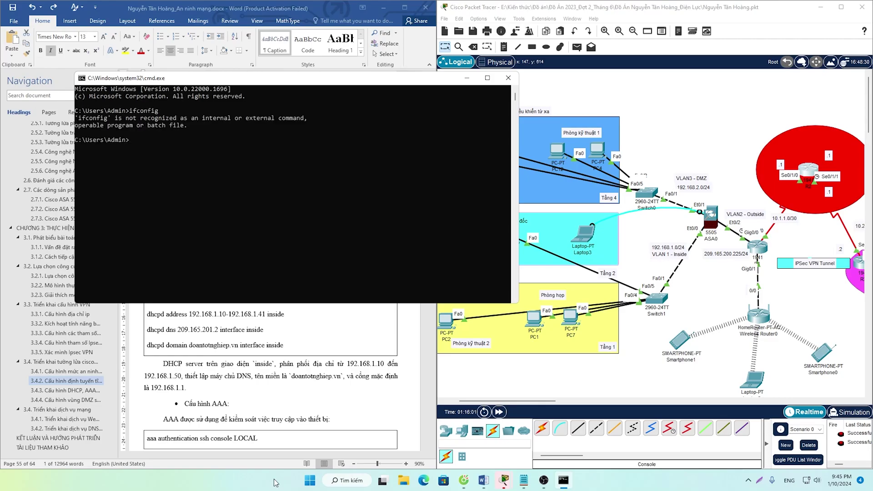
text(ipconfig)
key(Return)
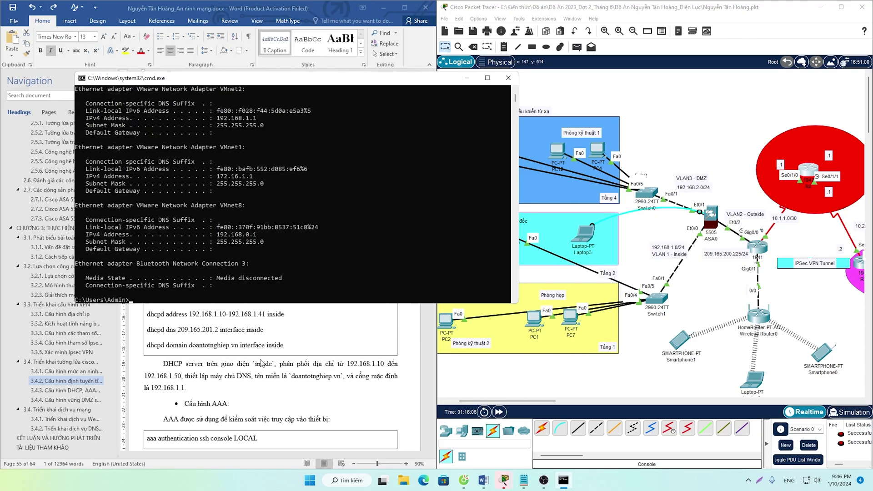
Examine the ipconfig output, highlight the IPv4 address of the Ethernet adapter, and move the Command Prompt window slightly aside
scroll(230, 247, up, 10)
scroll(232, 246, up, 5)
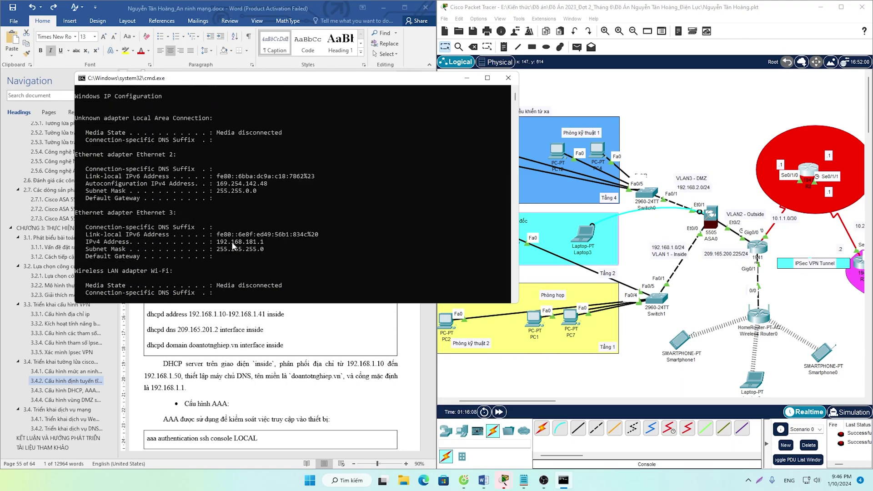
scroll(233, 246, down, 3)
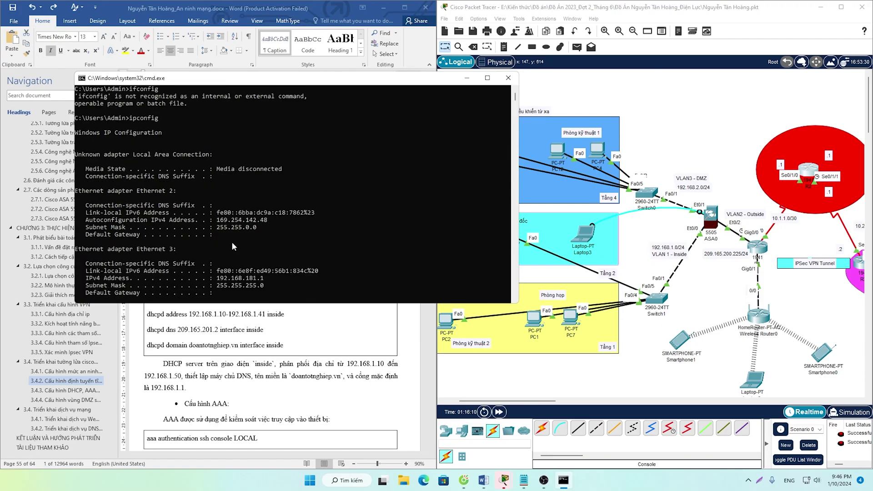
scroll(232, 246, down, 3)
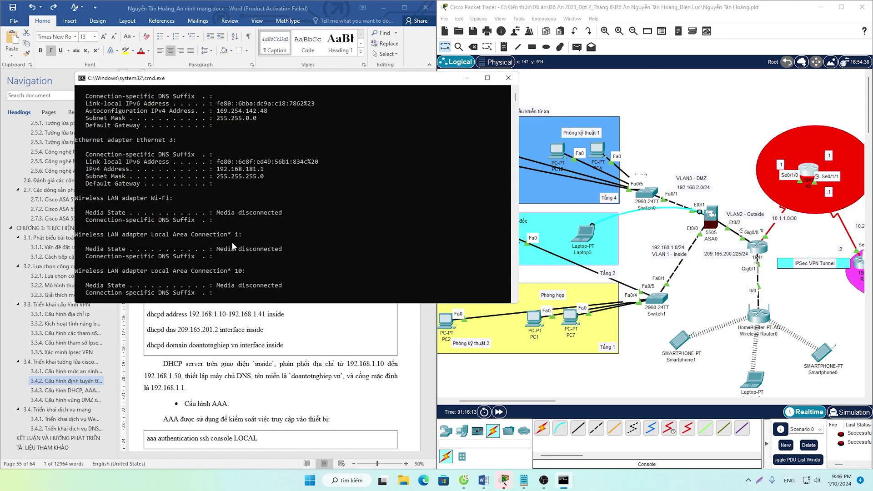
scroll(232, 246, down, 5)
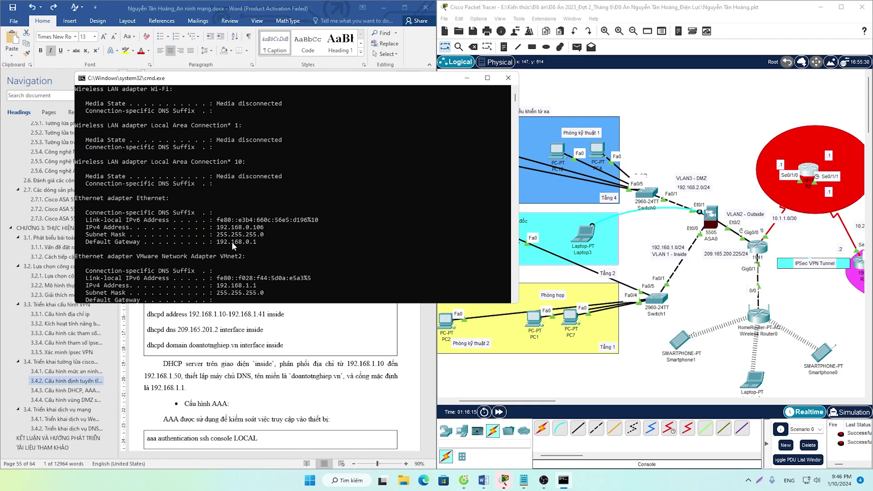
scroll(231, 241, down, 1)
drag(271, 205, 218, 207)
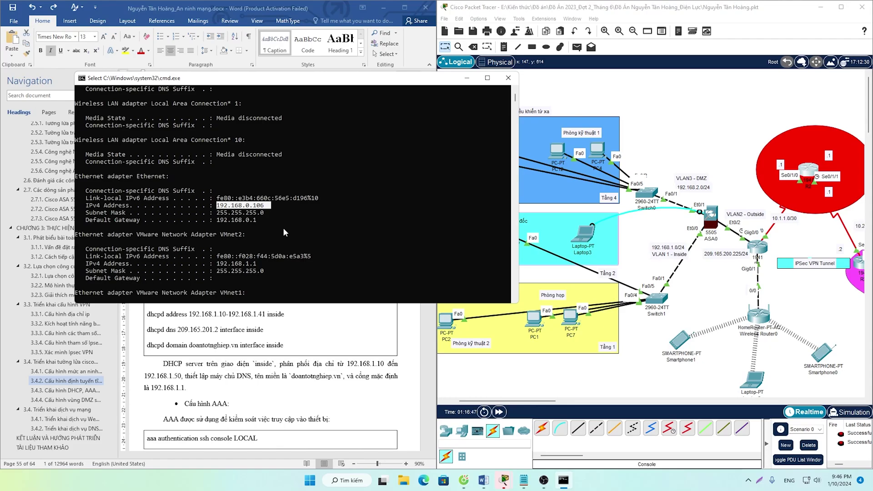
key(alt+Tab)
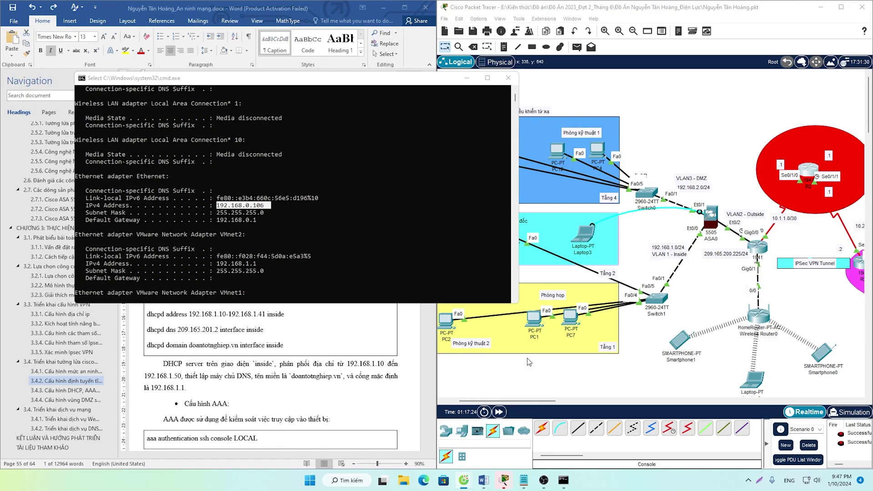
drag(269, 205, 217, 206)
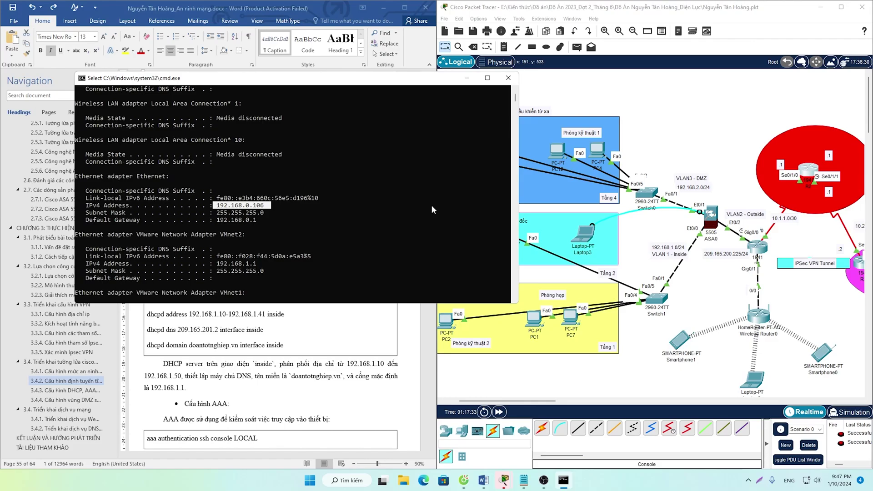
drag(418, 77, 473, 89)
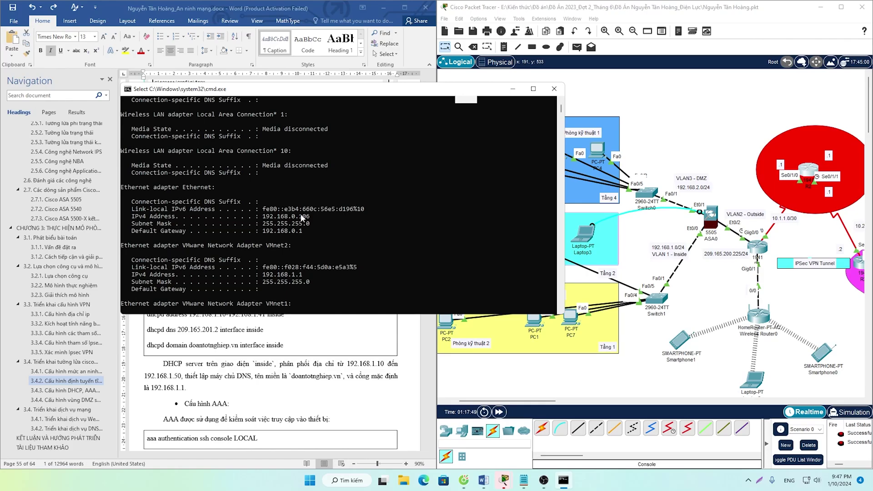
Highlight the Ethernet adapter's IPv4 address again, switch to the browser, search Google for "who is ip" and open the who.is site
drag(310, 216, 265, 221)
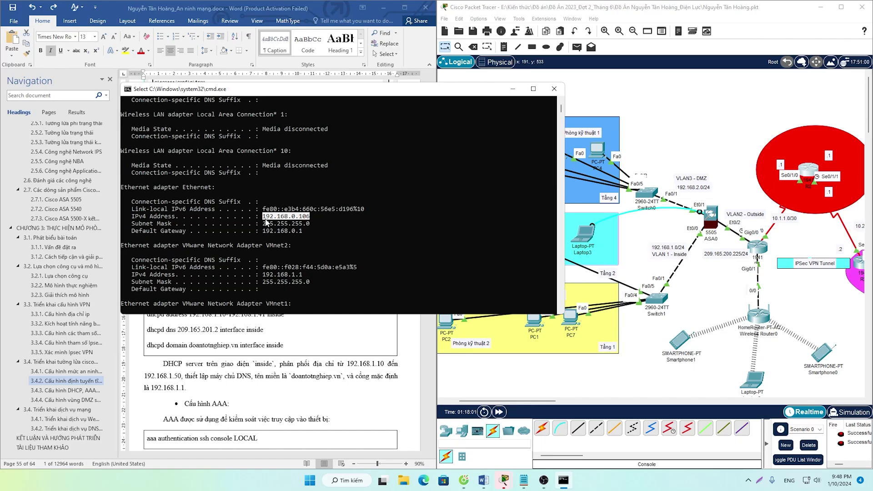
key(alt+Tab)
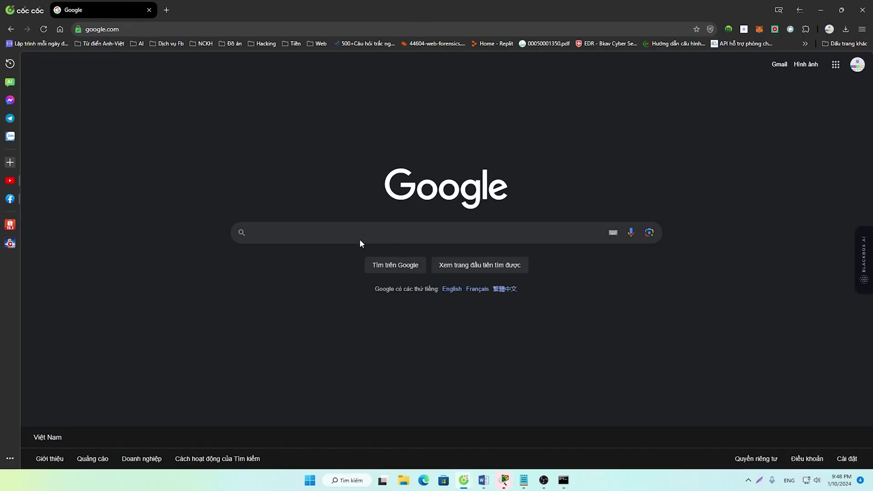
click(367, 234)
text(wh)
key(Down)
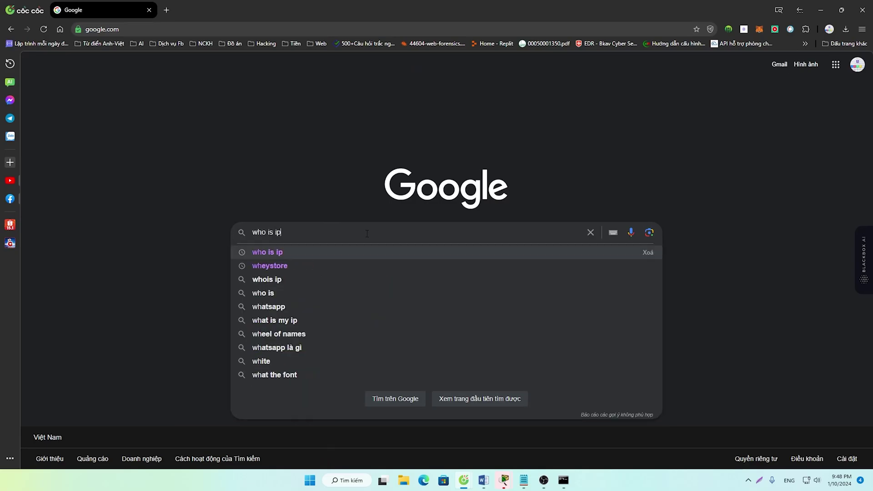
key(Return)
click(227, 246)
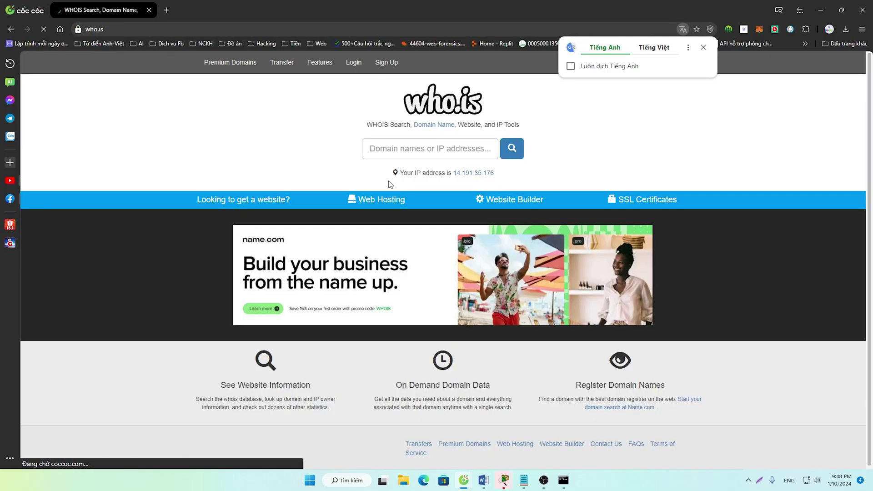
Examine the public IP address reported on the who.is page, highlighting it to contrast with the computer's private address
drag(494, 183, 454, 184)
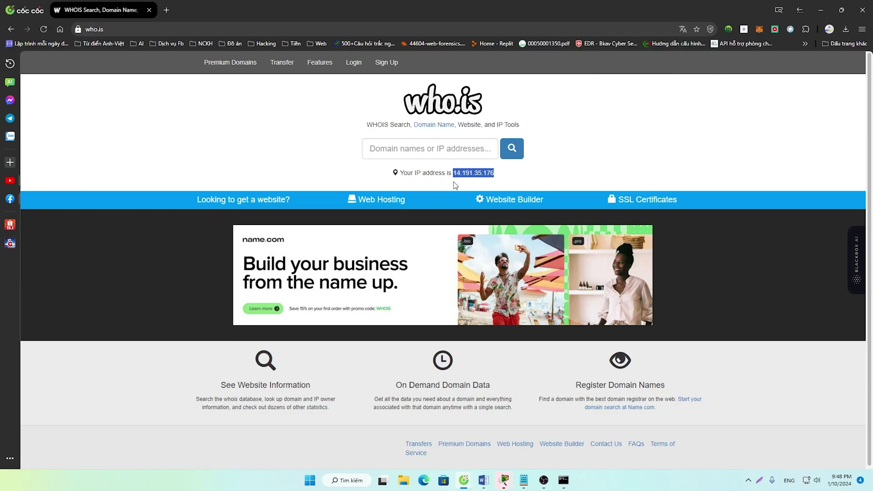
drag(454, 186, 391, 179)
click(519, 175)
drag(494, 173, 392, 182)
click(390, 188)
drag(518, 173, 462, 175)
click(500, 180)
drag(502, 180, 453, 174)
Leave the browser and close the Command Prompt to return to the report and the Packet Tracer topology
click(842, 10)
drag(770, 102, 362, 80)
click(686, 106)
click(419, 83)
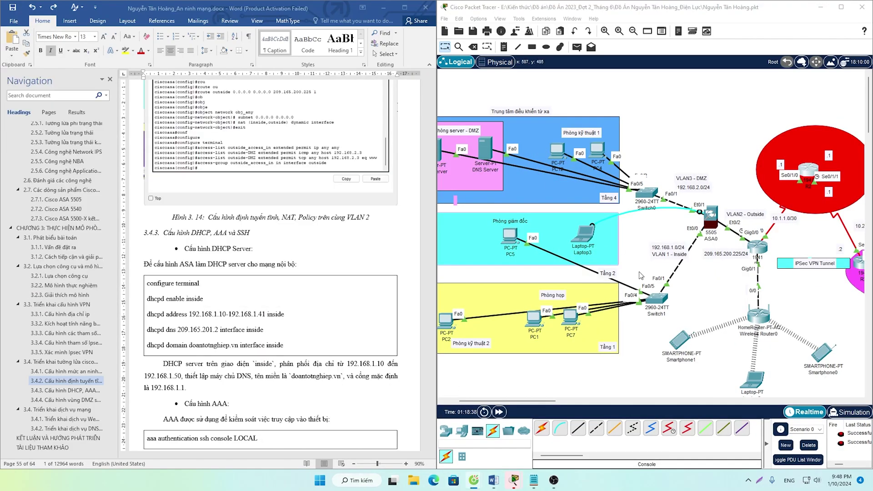
Maximize Packet Tracer and draw an unfilled black ellipse around the main site's floors, switches and ASA0, then return to the Select tool
click(842, 7)
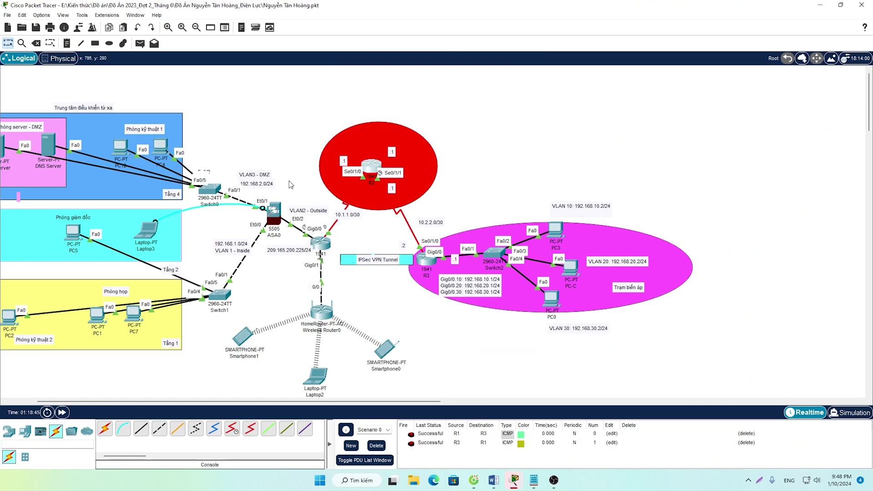
click(109, 43)
scroll(131, 126, left, 3)
mouse_move(17, 84)
mouse_down()
mouse_move(201, 182)
mouse_move(319, 312)
mouse_move(369, 387)
mouse_up()
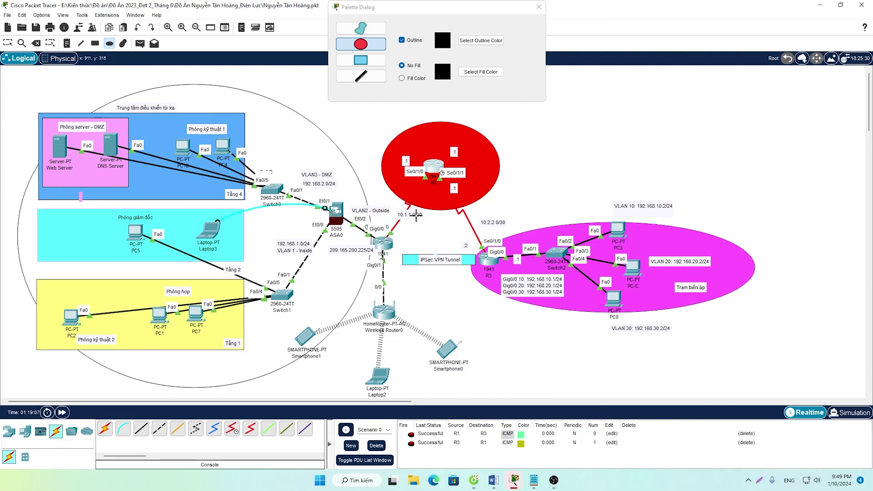
click(539, 7)
click(13, 43)
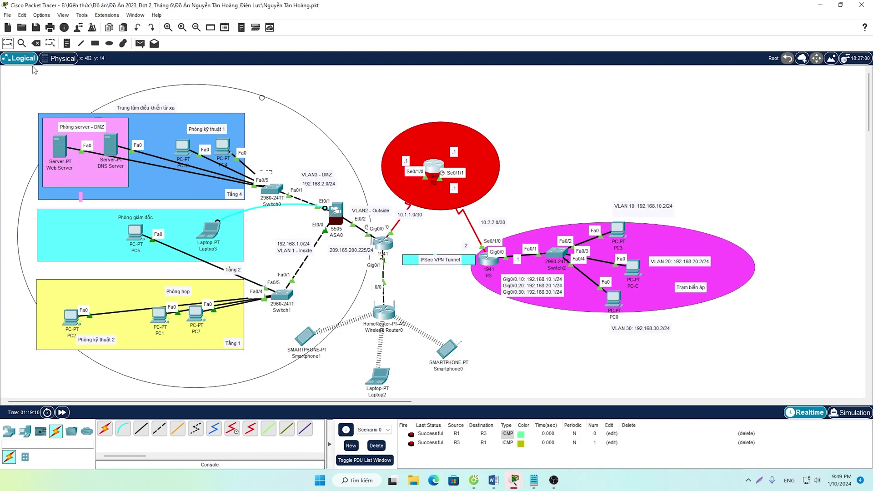
Delete the large unfilled ellipse and the small circle on its outline, then restore Packet Tracer to half-screen size
click(264, 98)
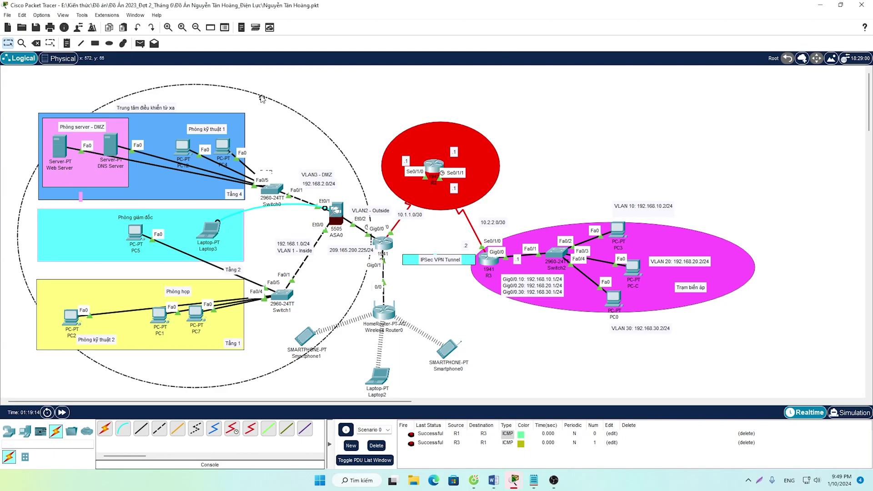
key(Delete)
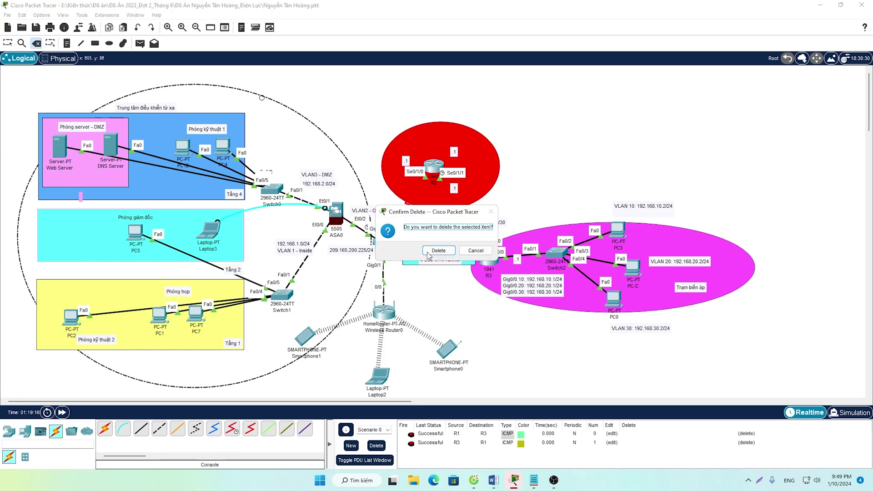
key(Return)
click(262, 96)
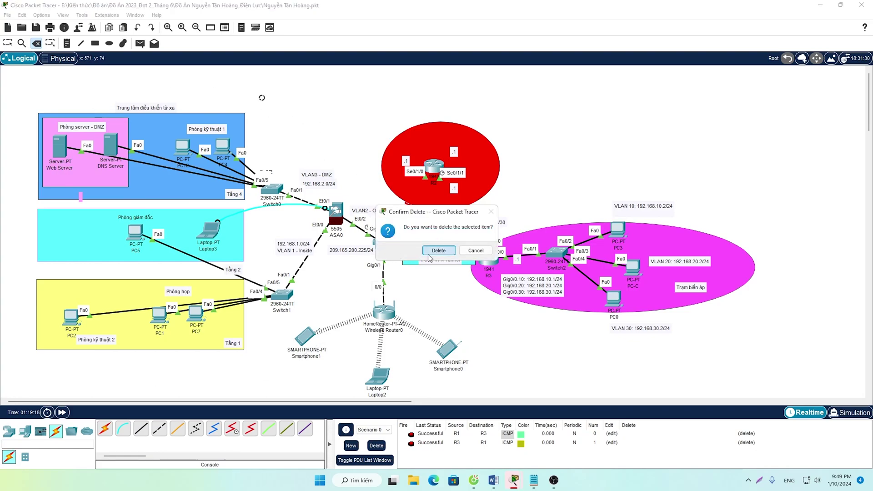
key(Return)
click(8, 43)
double_click(565, 5)
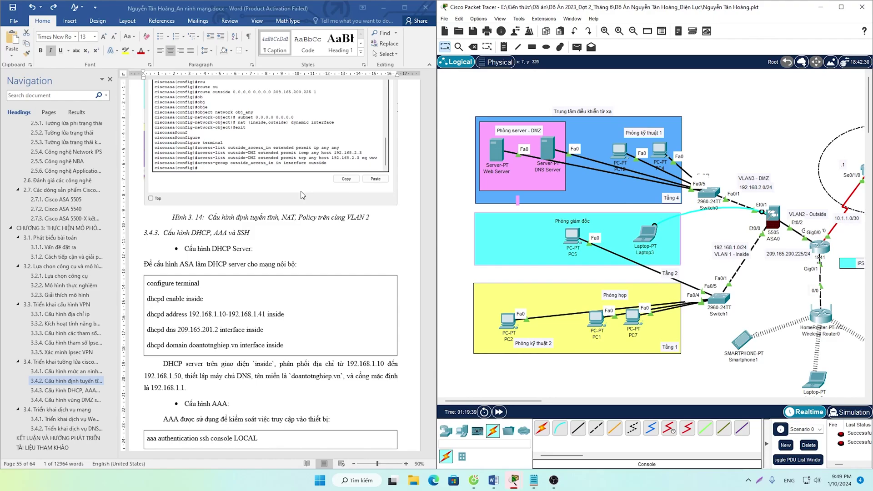
Switch to Notepad, highlight the term NAT in the list, and minimize the notes
click(534, 480)
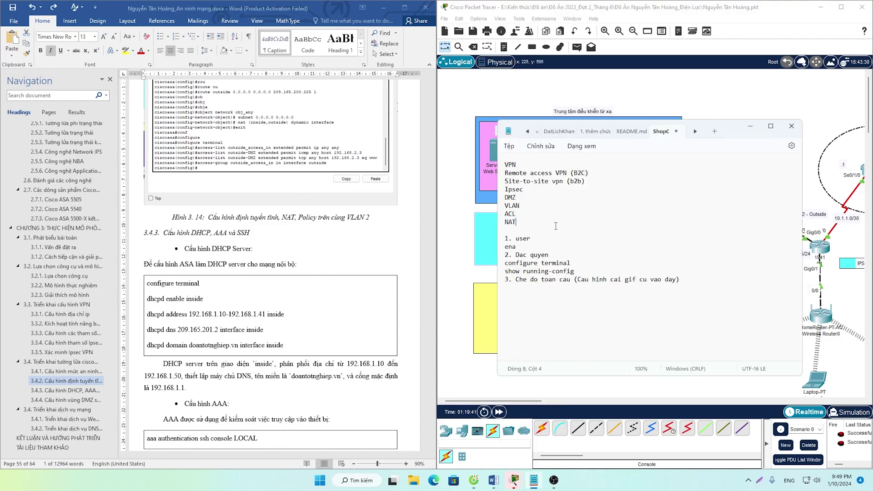
double_click(510, 224)
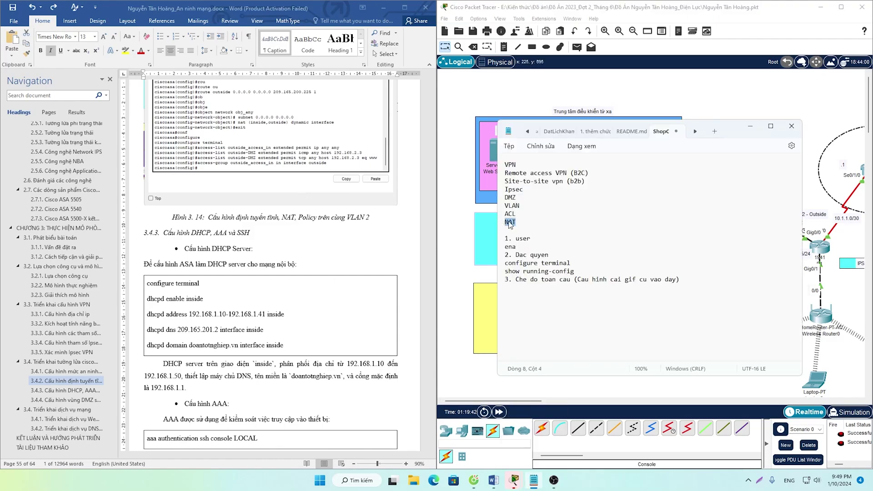
click(747, 128)
In section 3.4.3 of the report, highlight the dhcpd address command with the range 192.168.1.10-192.168.1.41
scroll(271, 274, down, 2)
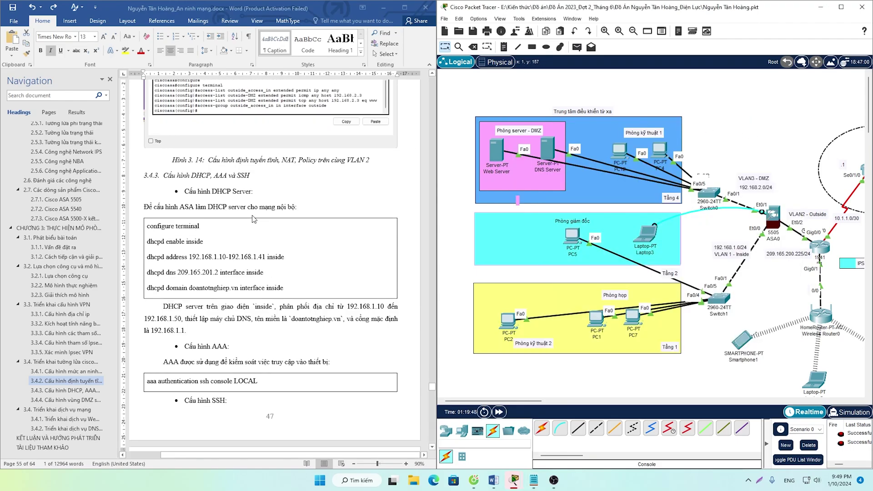
drag(287, 257, 146, 257)
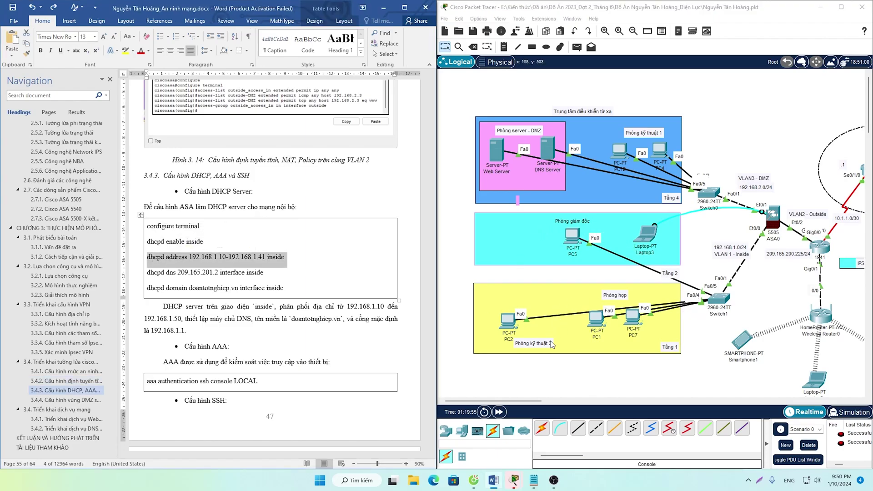
drag(284, 258, 166, 257)
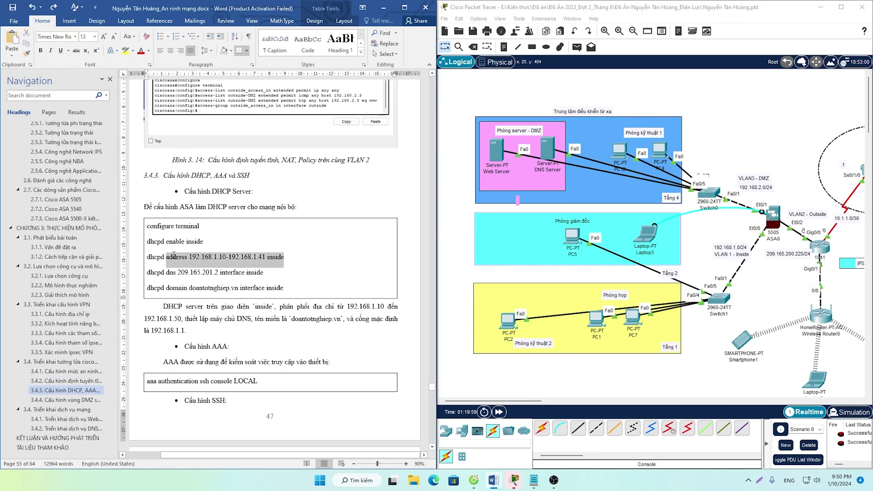
Reopen ASA0's CLI, find and highlight the dhcpd address line in the running configuration, and minimize the window
click(518, 480)
click(500, 436)
scroll(550, 328, up, 1)
scroll(550, 328, down, 10)
drag(637, 296, 493, 297)
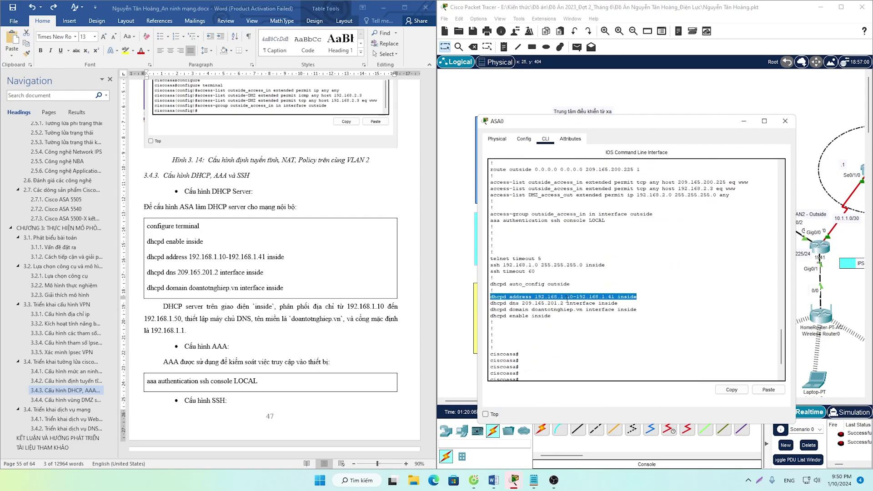
click(744, 121)
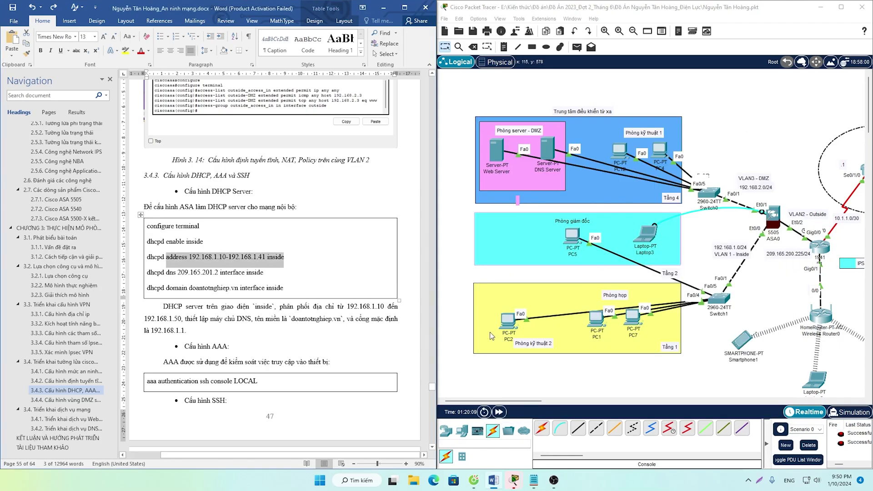
Open PC2's IP Configuration, switch it to Static and back to DHCP to request an address again, and close the window
click(490, 325)
click(351, 97)
click(336, 119)
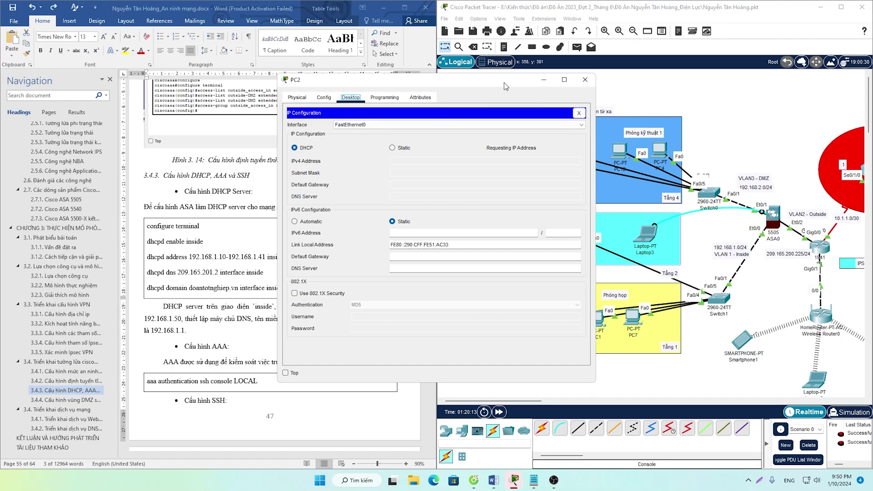
drag(505, 85, 648, 142)
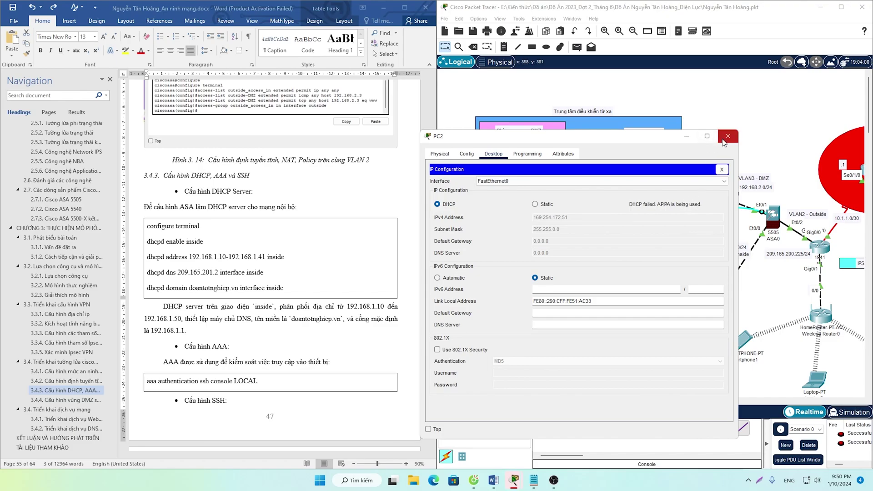
click(535, 205)
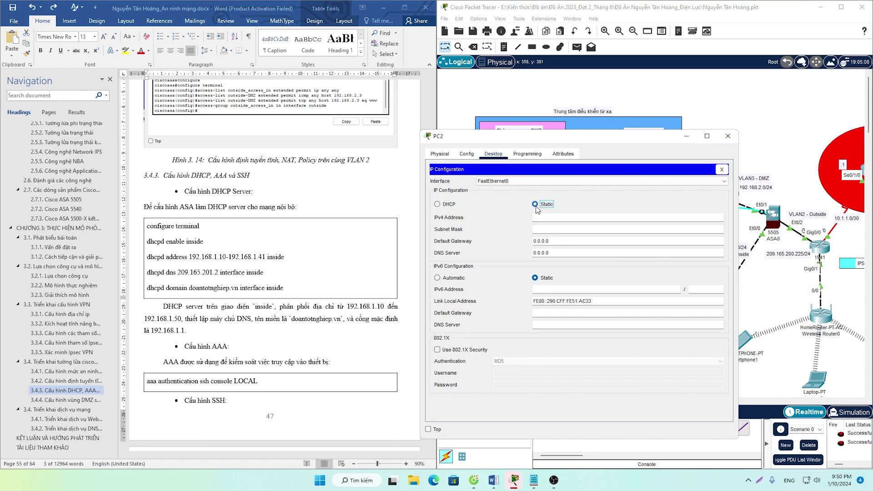
click(438, 204)
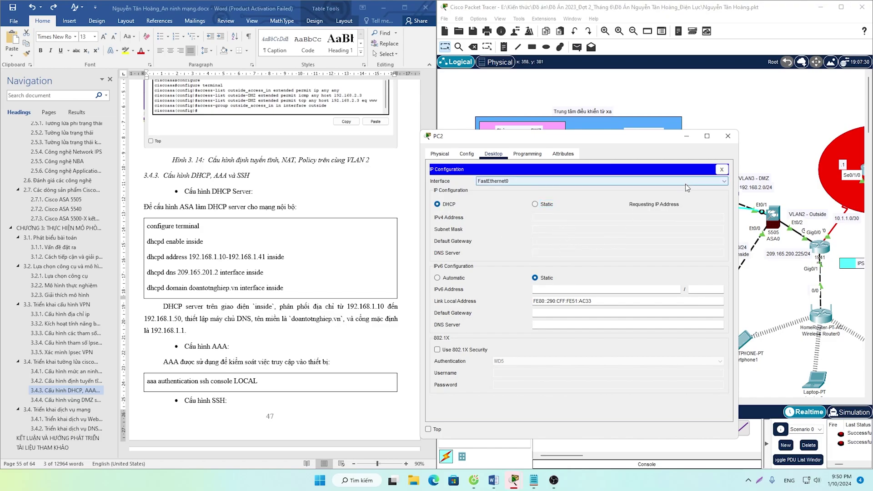
drag(675, 138, 680, 133)
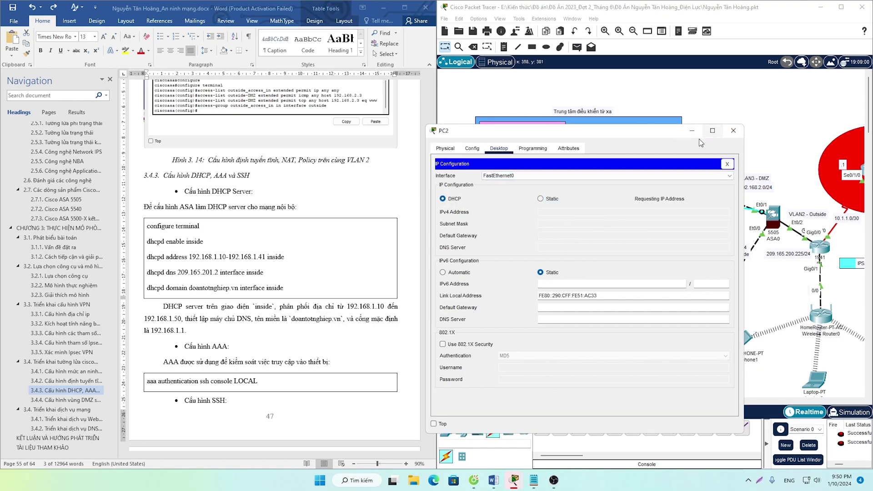
click(733, 130)
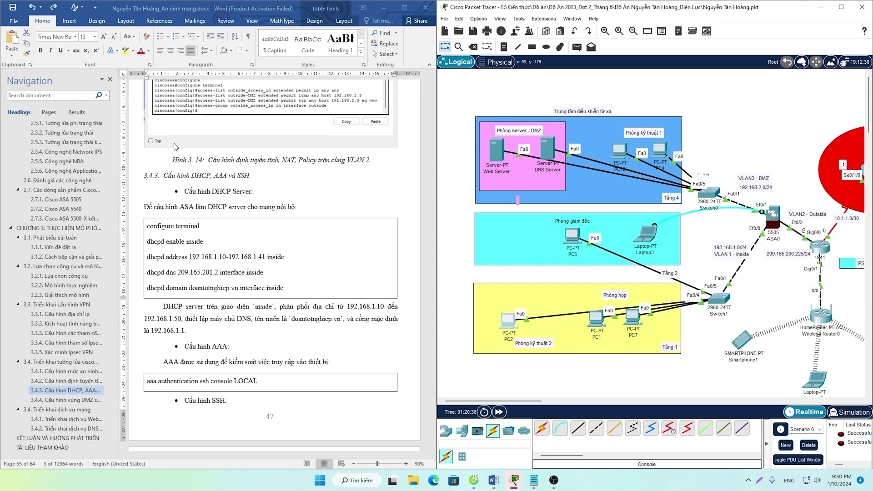
Review the rest of section 3.4.3, highlighting the dhcpd domain command and its name doantotnghiep.vn, down to the SSH commands
scroll(207, 236, down, 3)
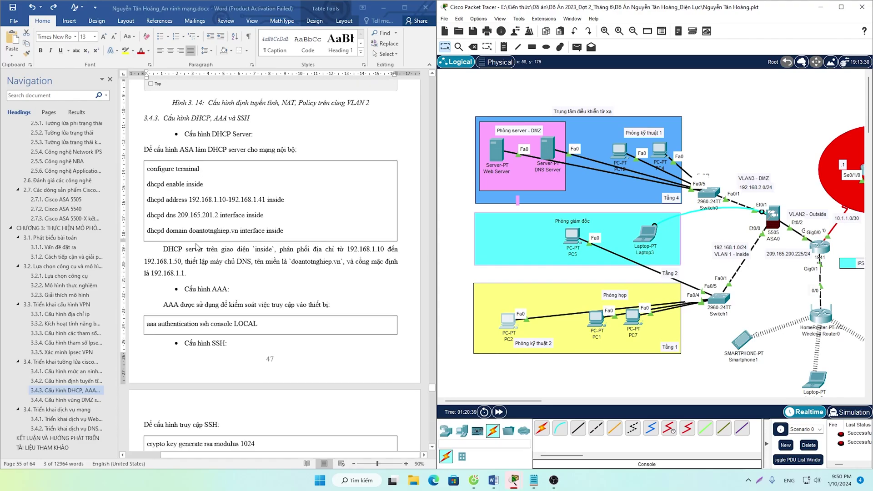
drag(284, 235, 147, 232)
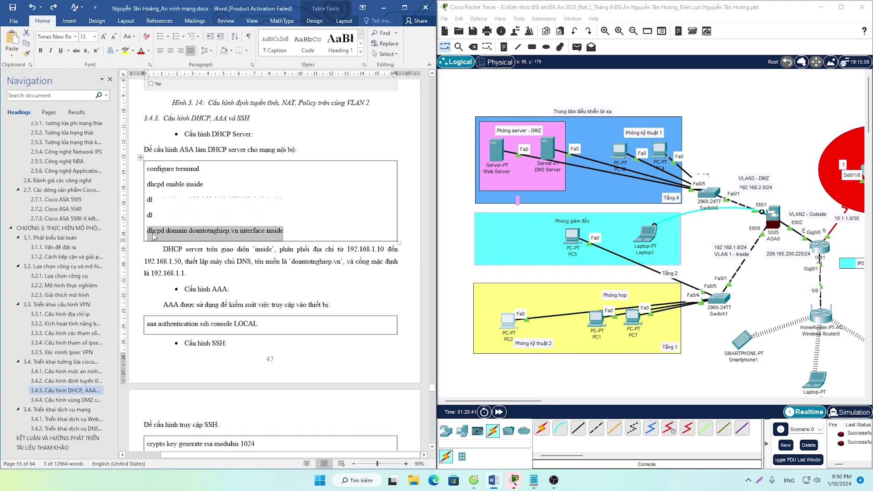
drag(237, 233, 191, 231)
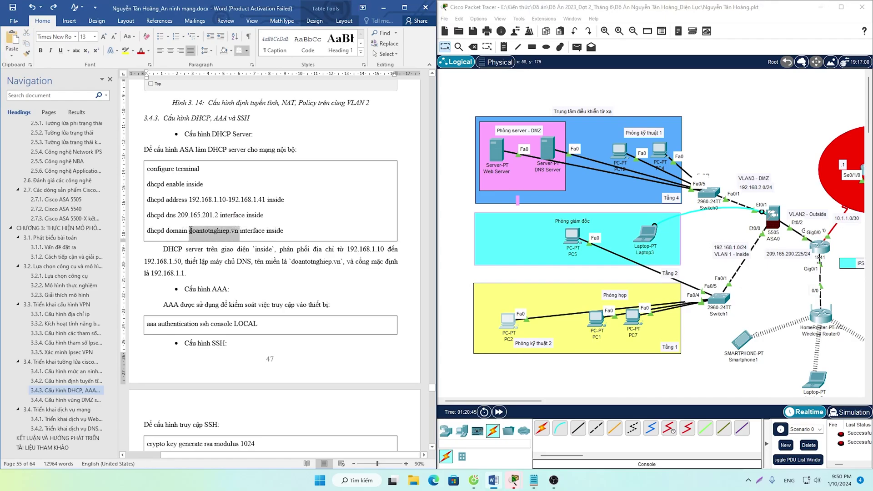
scroll(226, 324, down, 5)
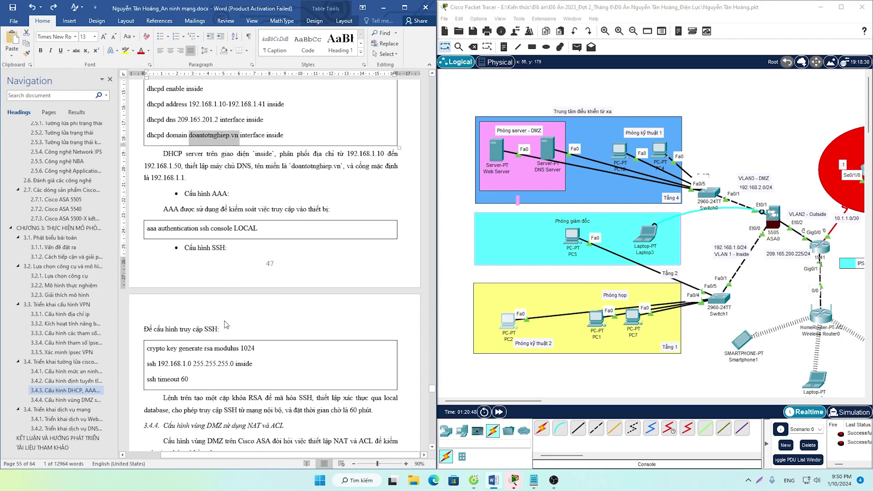
scroll(222, 330, down, 1)
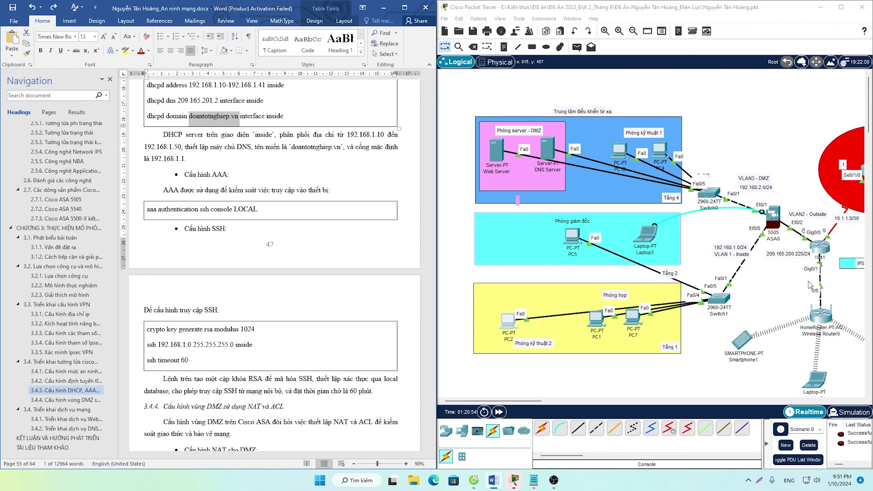
Open PC2's Telnet/SSH Client, enter the host name ASSA, and try to connect over SSH
click(509, 321)
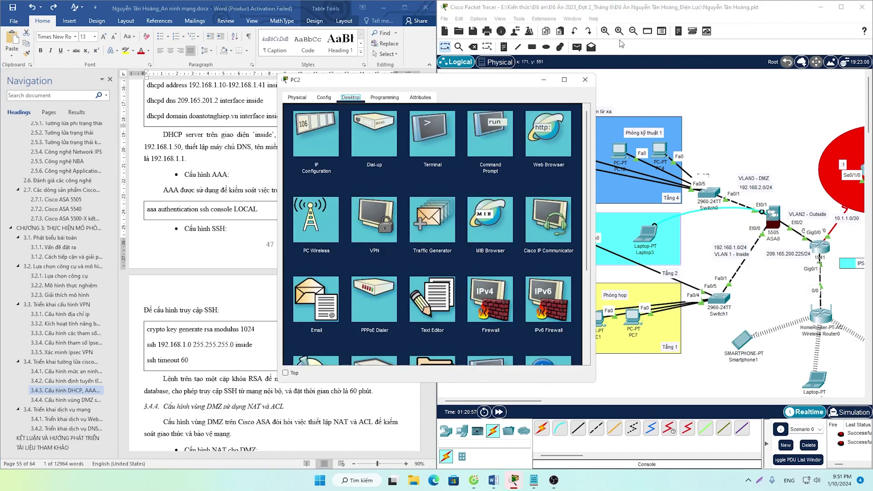
scroll(488, 181, down, 2)
click(500, 324)
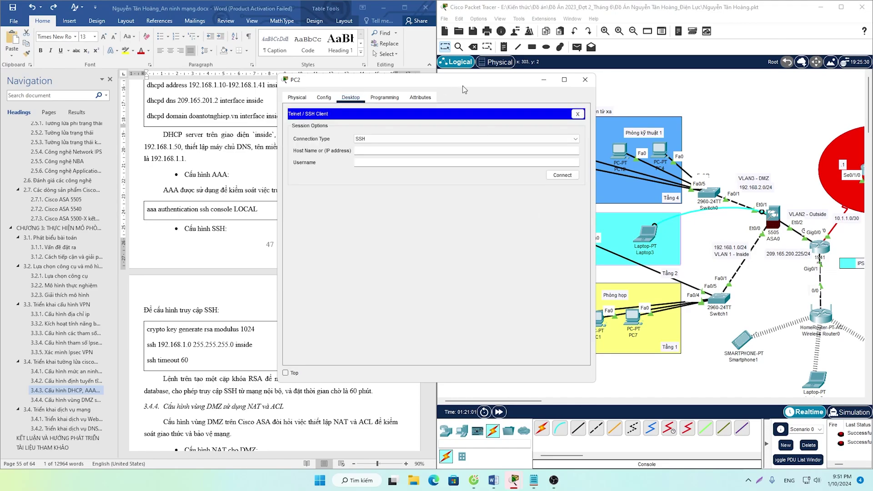
drag(463, 86, 633, 86)
text(ASSA)
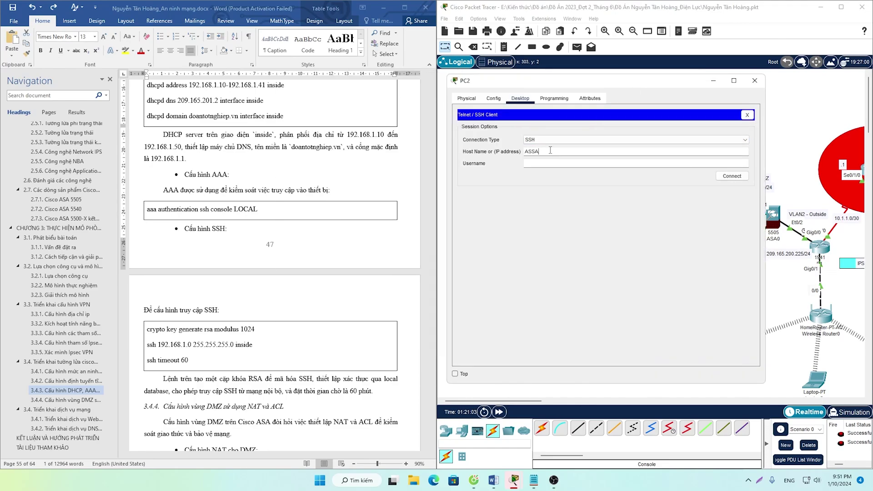
text(A)
key(Tab)
click(732, 176)
drag(599, 81, 612, 86)
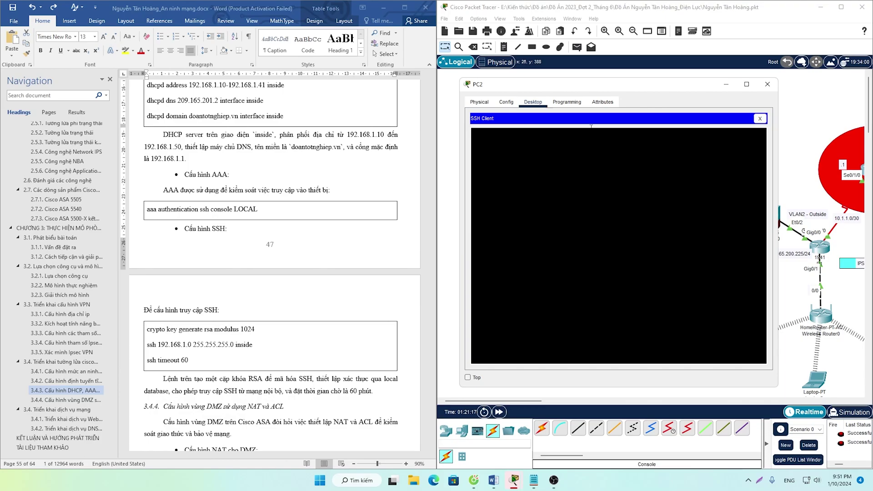
Close PC2's SSH Client, highlight the report's AAA and SSH configuration text in section 3.4.3, and minimize PC2's window
click(760, 119)
click(667, 251)
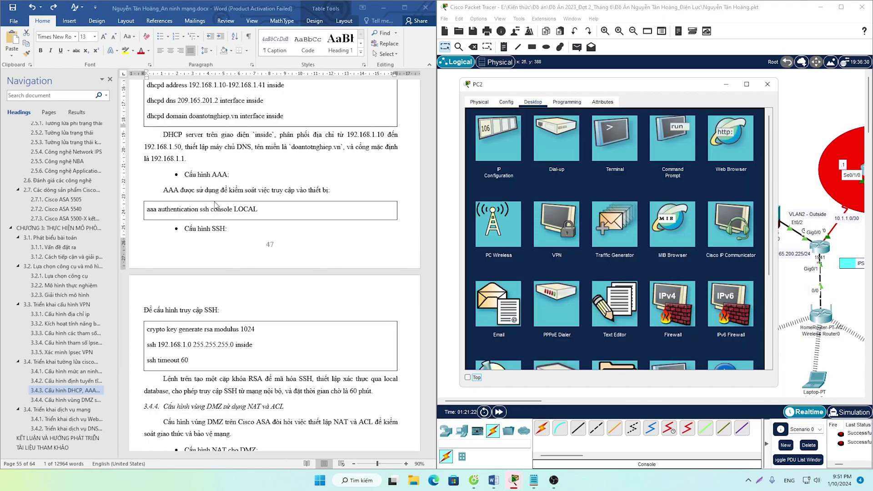
click(270, 382)
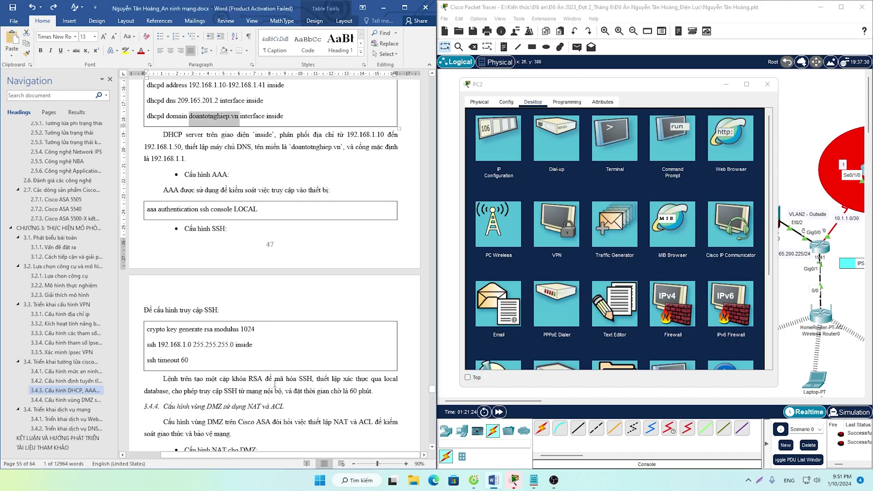
drag(362, 383, 184, 174)
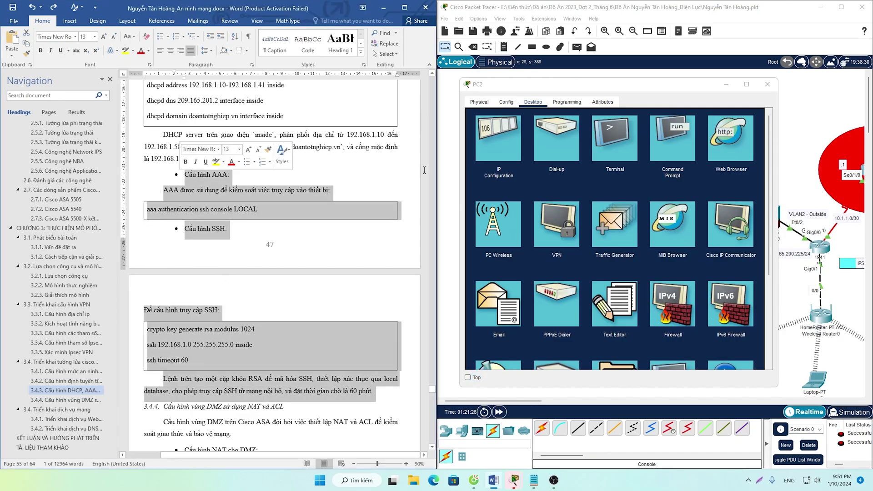
click(728, 85)
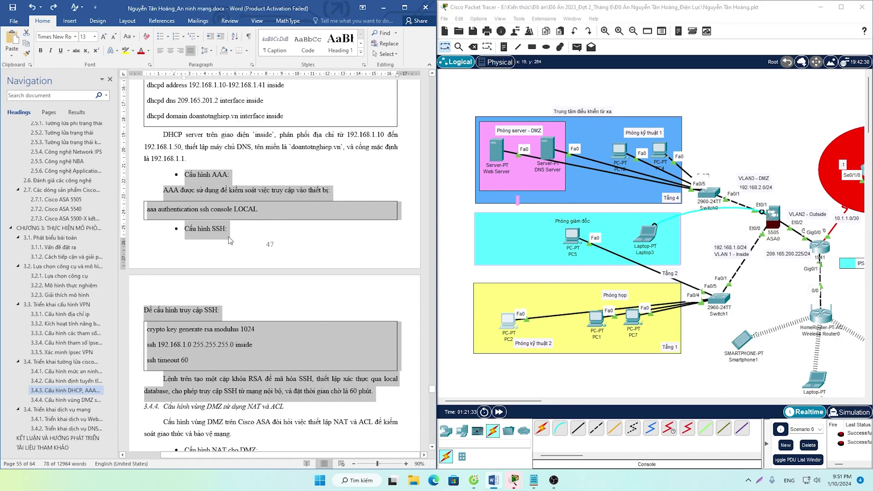
Highlight the crypto key, ssh 192.168.1.0 and ssh timeout 60 commands in the report's SSH configuration table
click(220, 368)
scroll(220, 368, down, 2)
drag(203, 307, 148, 270)
click(202, 309)
drag(202, 307, 148, 271)
Review the DMZ NAT commands in section 3.4.4 and highlight the obj_DMZ and obj_WebServer objects in ASA0's running configuration
scroll(198, 325, down, 3)
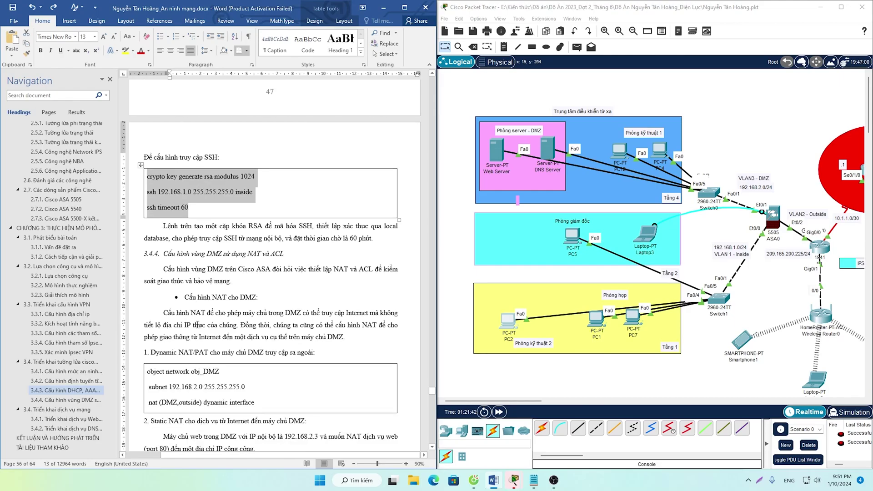
scroll(204, 294, down, 3)
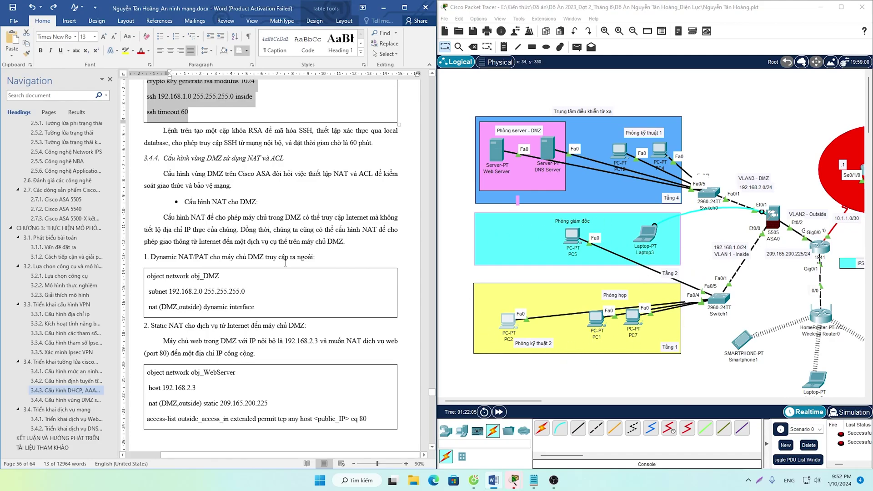
scroll(285, 263, down, 2)
scroll(285, 263, down, 2)
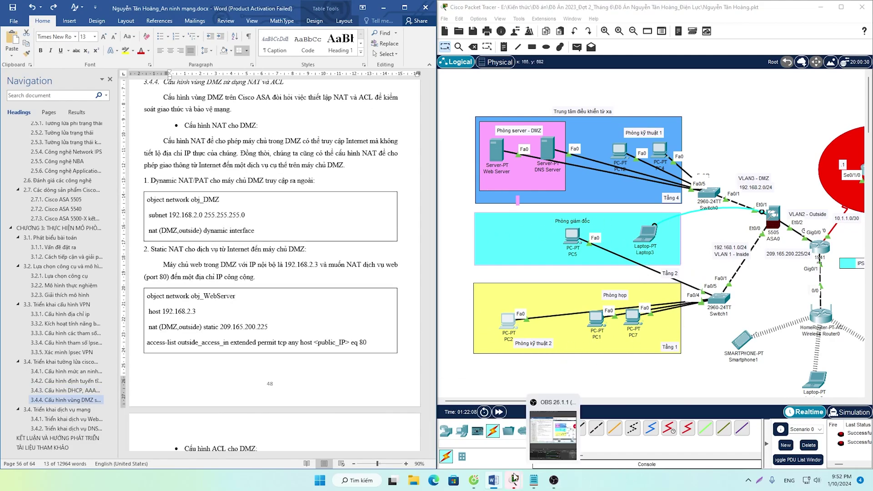
mouse_move(514, 481)
click(506, 422)
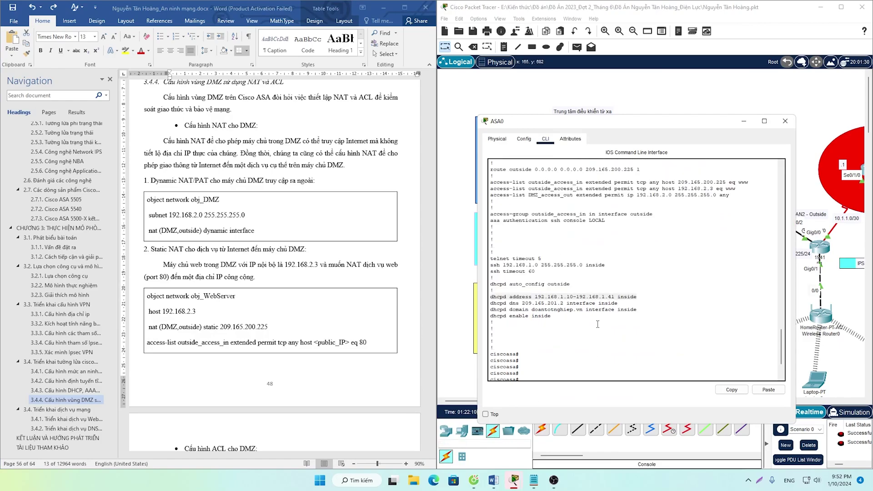
scroll(524, 253, up, 3)
drag(501, 243, 507, 243)
scroll(545, 253, up, 3)
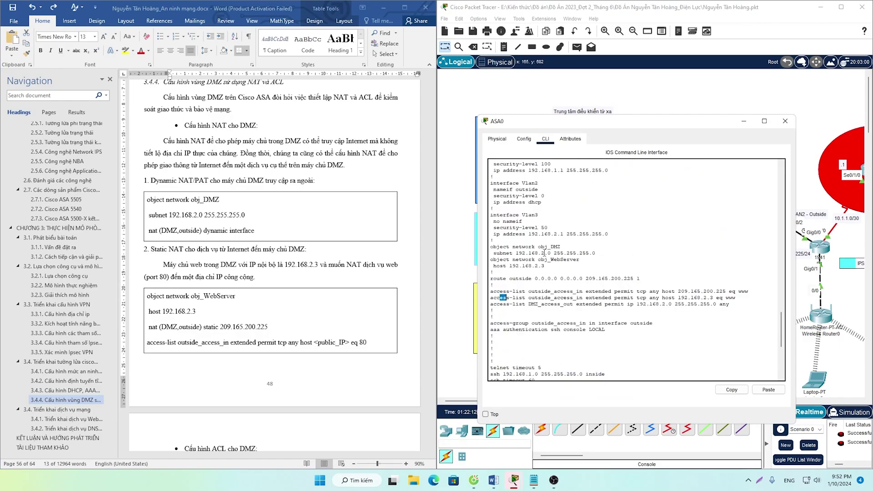
drag(586, 266, 490, 247)
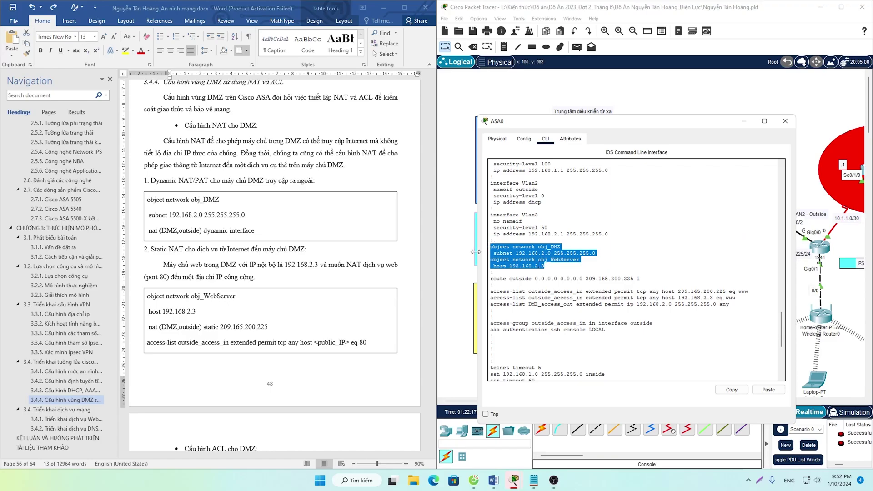
Replace the <public_IP> placeholder in the report's outside_access_in access-list command with 209.165.200.225
scroll(356, 297, down, 3)
click(356, 297)
drag(351, 285, 315, 287)
click(365, 264)
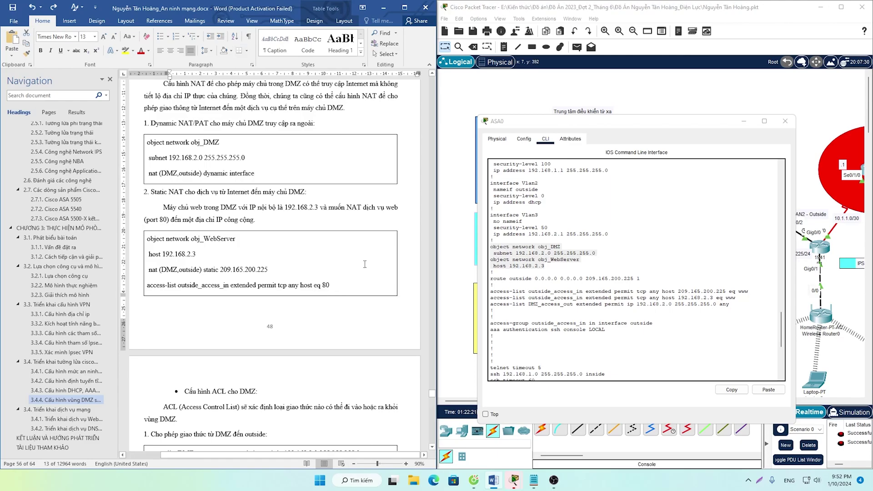
text(209.165.200.225)
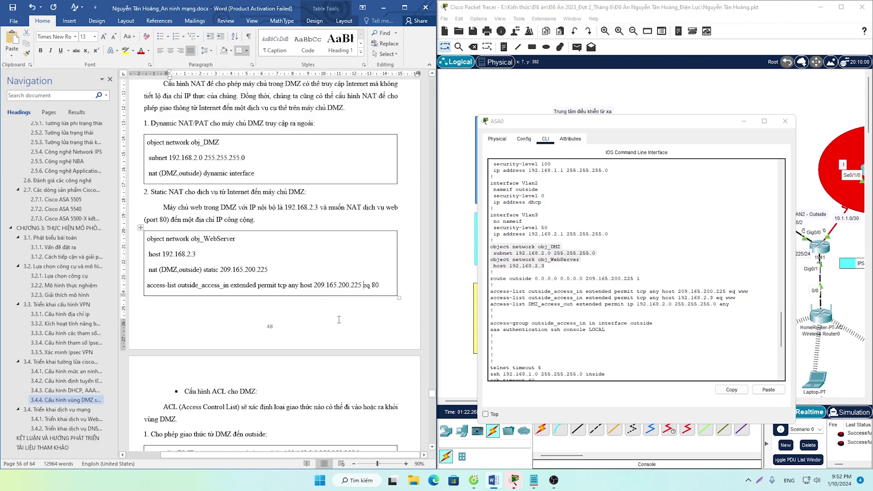
Compare the port conditions of the report's outside_access_in commands by highlighting eq 80 under static NAT and eq www under ACL
drag(379, 285, 367, 288)
scroll(308, 292, up, 2)
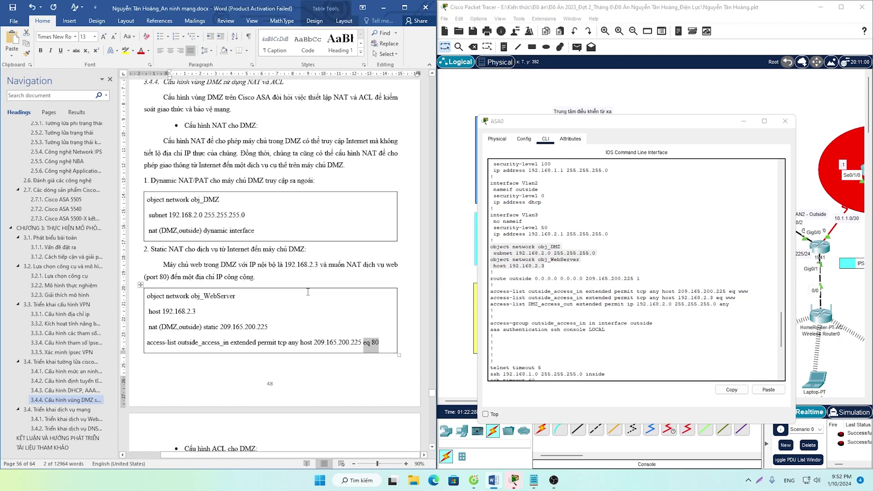
scroll(308, 292, down, 4)
scroll(309, 294, down, 1)
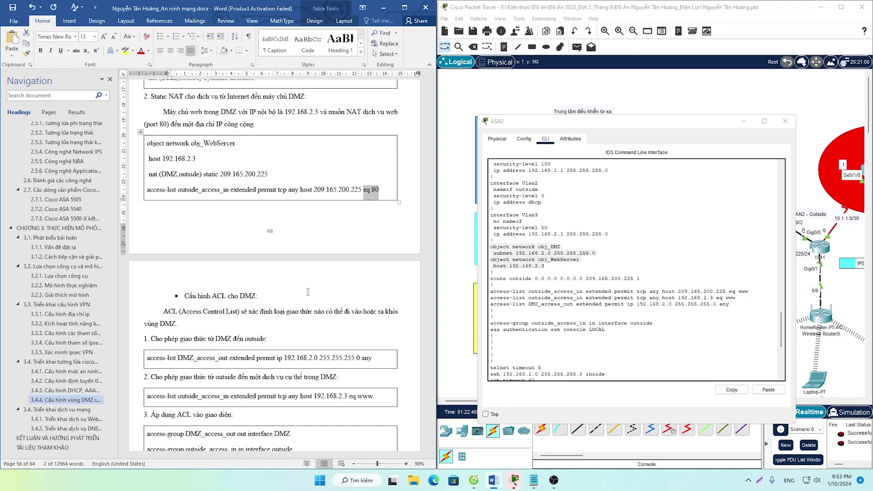
drag(378, 399, 349, 398)
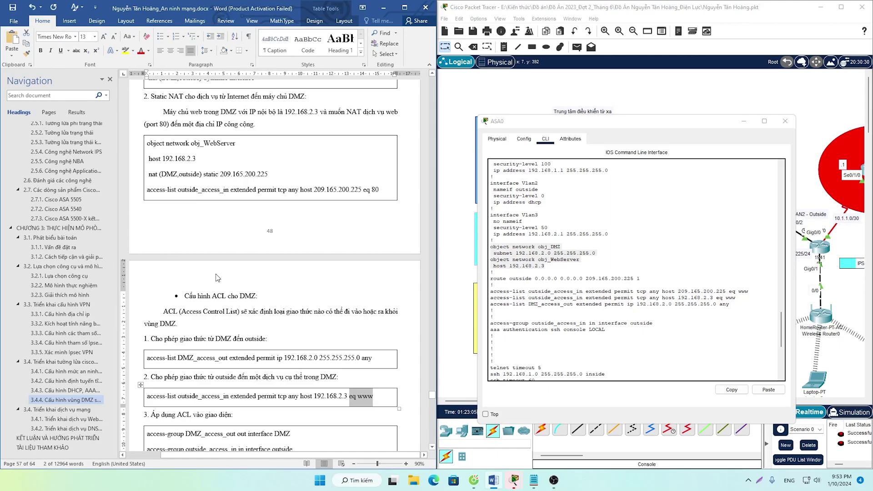
double_click(375, 190)
Switch to the Cốc Cốc browser and search Google for "TỔNG HỢP CÁC PORT TRÊN MÁY TÍNH"
key(alt+Tab)
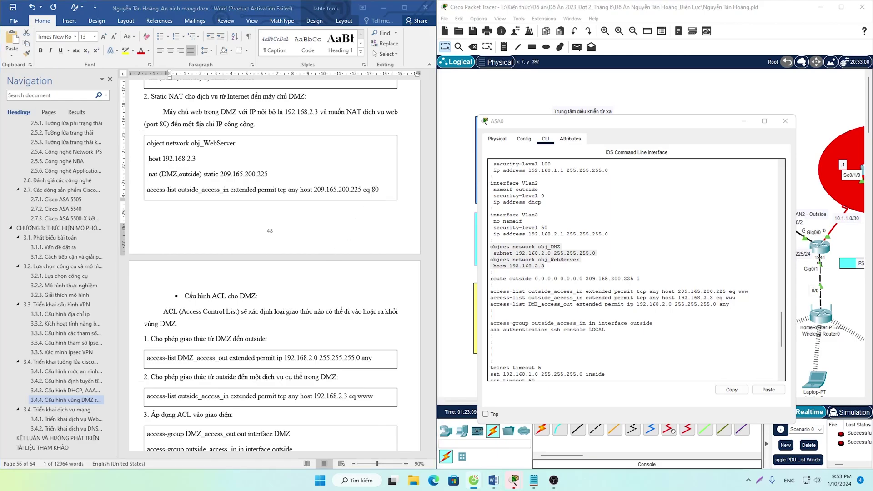
key(alt+Tab)
text(TOO)
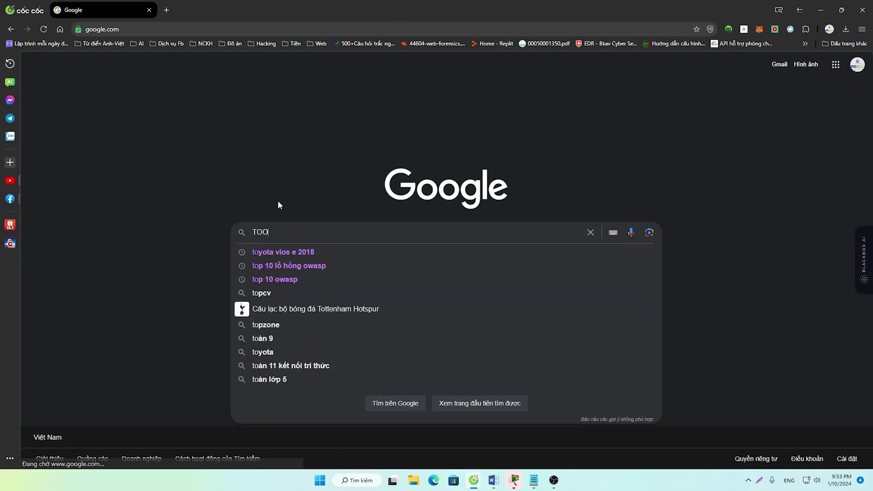
text(NRG HOPWJ CACS)
key(ctrl+a)
text(TỔNG HO)
text(PWJ CACS POO)
text(RT TREEN )
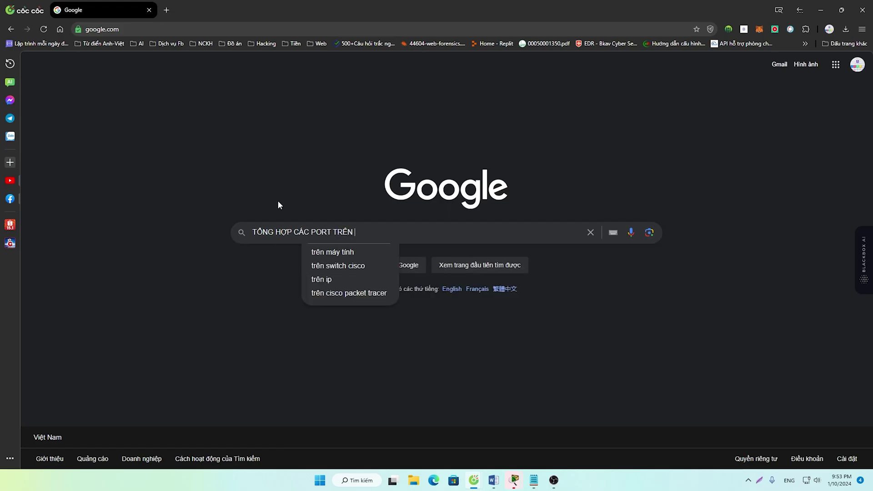
text(MAYS TINHS)
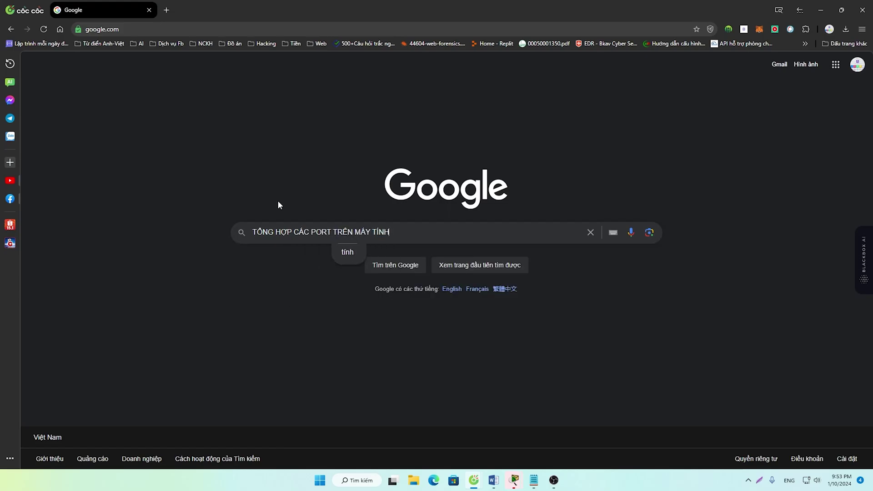
key(Return)
Open the Việt Tuấn article on common ports and look through its port list for port 80
click(288, 162)
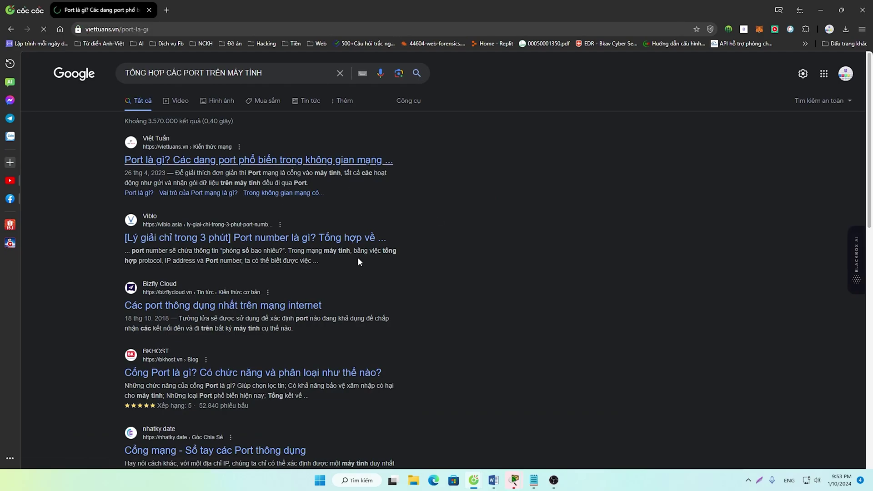
scroll(214, 263, down, 15)
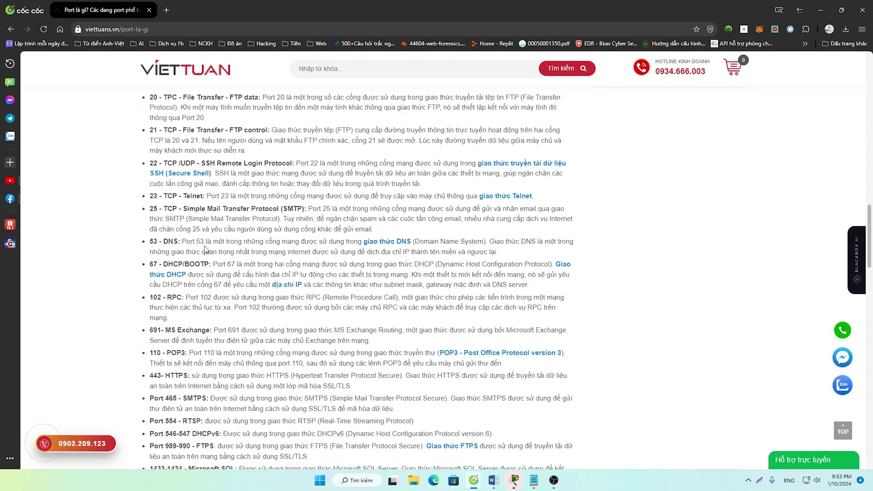
scroll(197, 229, up, 1)
scroll(189, 243, down, 1)
scroll(186, 275, down, 2)
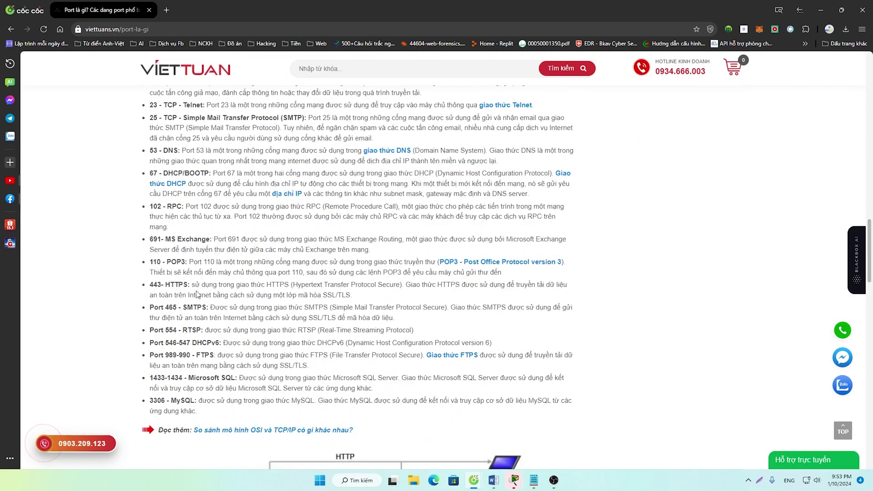
scroll(192, 292, up, 1)
scroll(186, 320, up, 2)
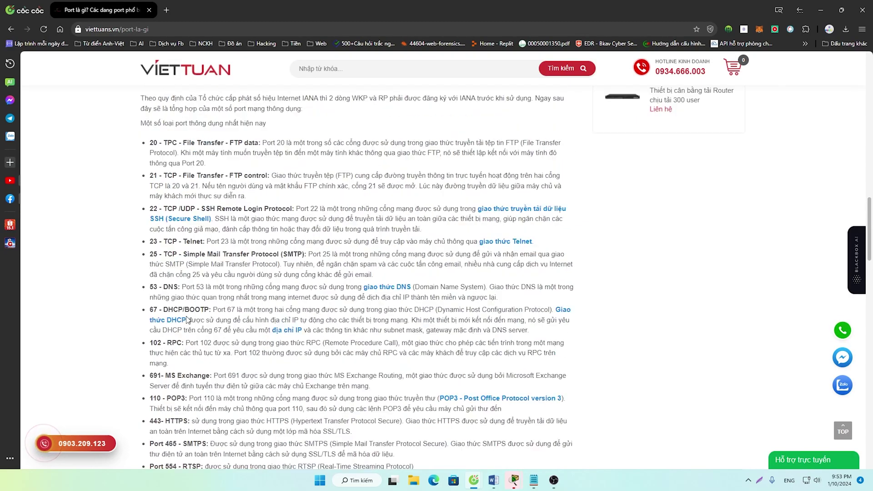
scroll(191, 314, up, 4)
scroll(213, 291, down, 2)
scroll(218, 285, up, 2)
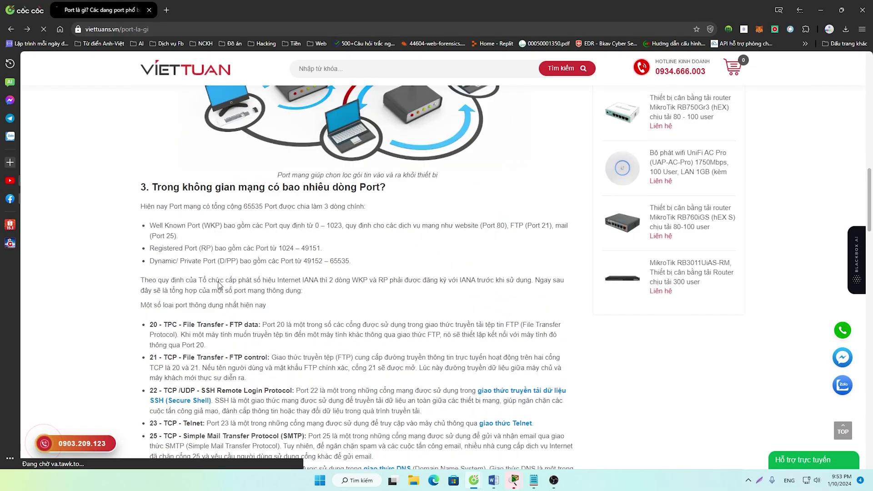
Return to the search results, open the Viblo article on port numbers, and highlight the TCP 80 : HTTP entry
key(alt+Left)
click(200, 234)
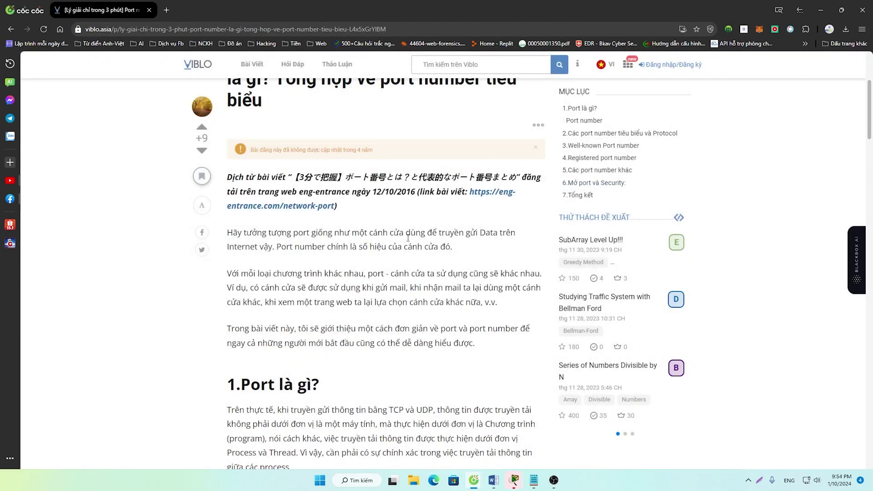
scroll(408, 238, down, 15)
drag(298, 296, 245, 297)
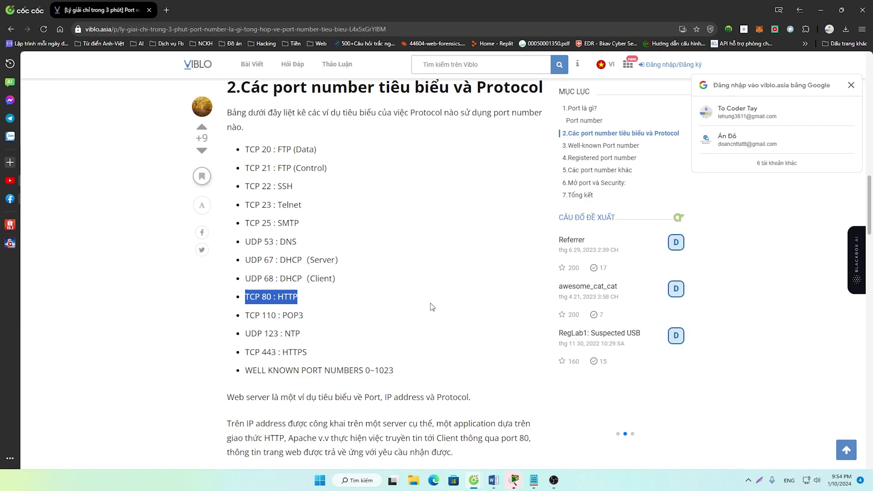
Open Google in a new tab, and switch back to the report to review the DMZ access-list and access-group commands
key(ctrl+t)
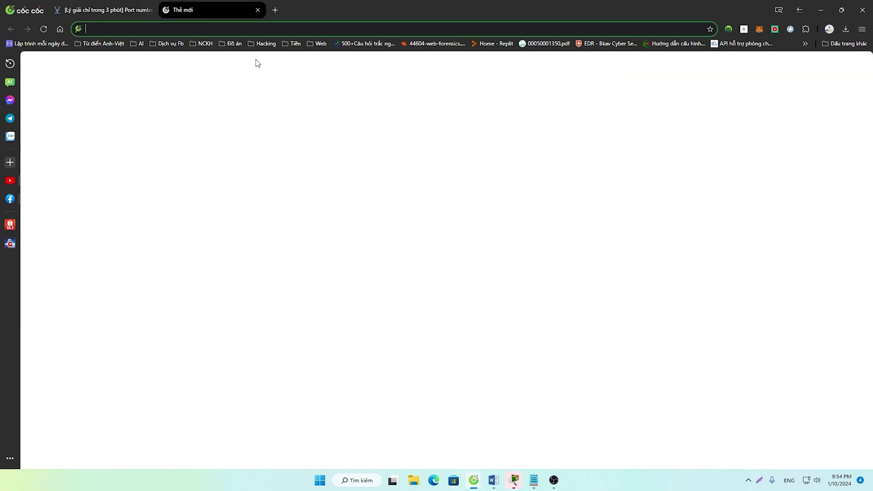
text(g)
key(Return)
mouse_move(512, 482)
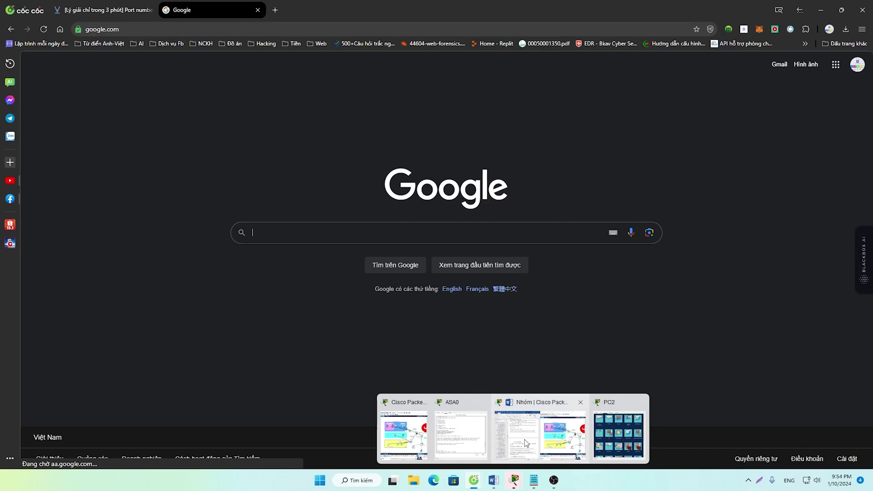
click(470, 430)
click(520, 443)
scroll(290, 251, down, 3)
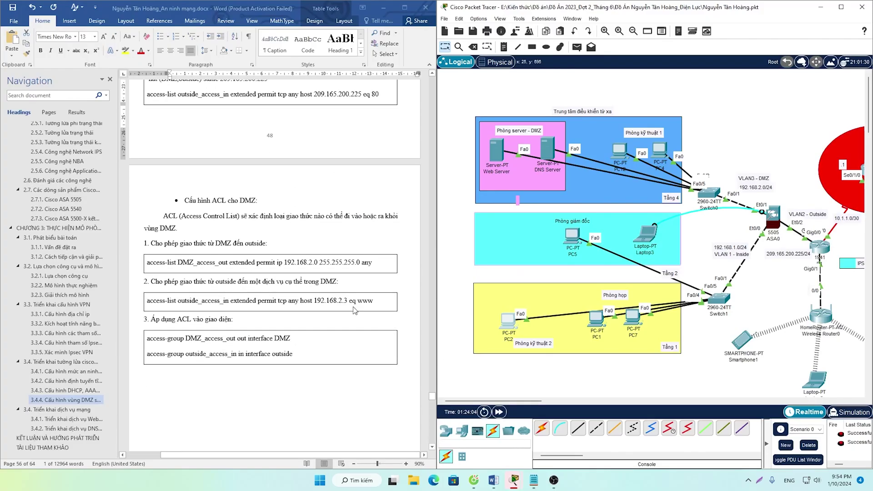
scroll(356, 311, down, 3)
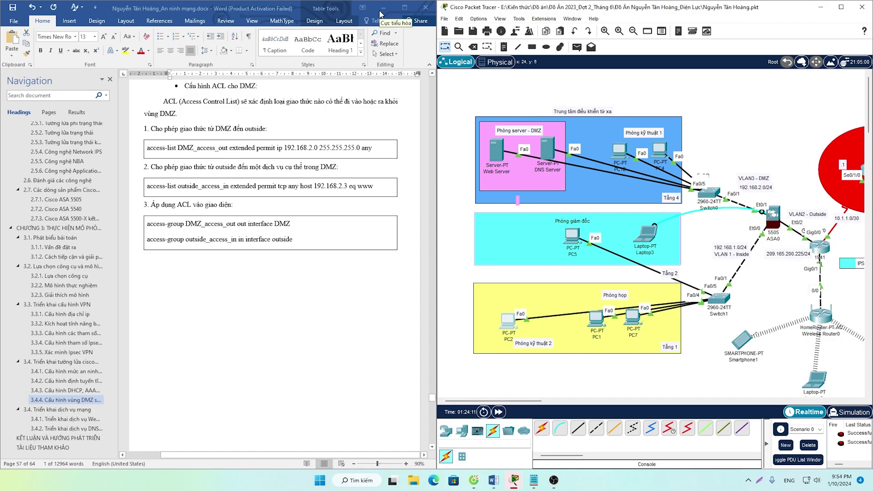
Search Google in the browser for "CỔNG 80 CHO DỊCH VỤ GÌ" and close that search tab
mouse_move(473, 473)
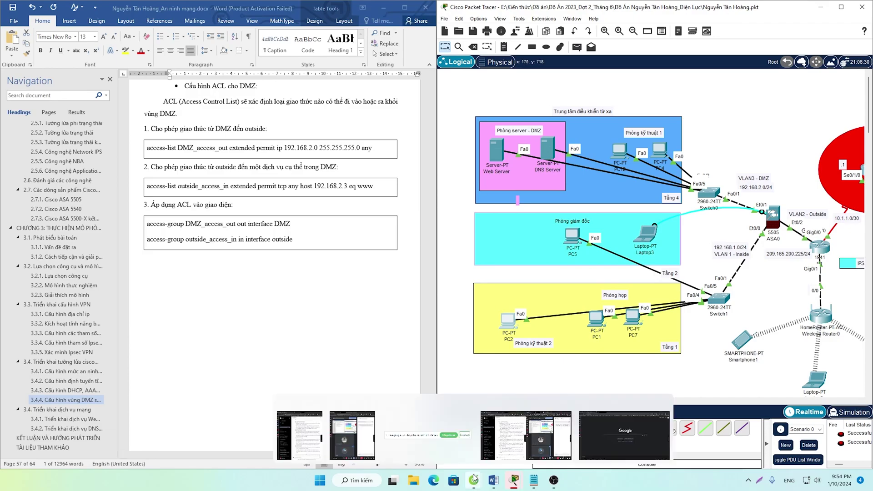
click(599, 434)
click(306, 236)
text(CỔNG 80 CHO DỊCH VỤ)
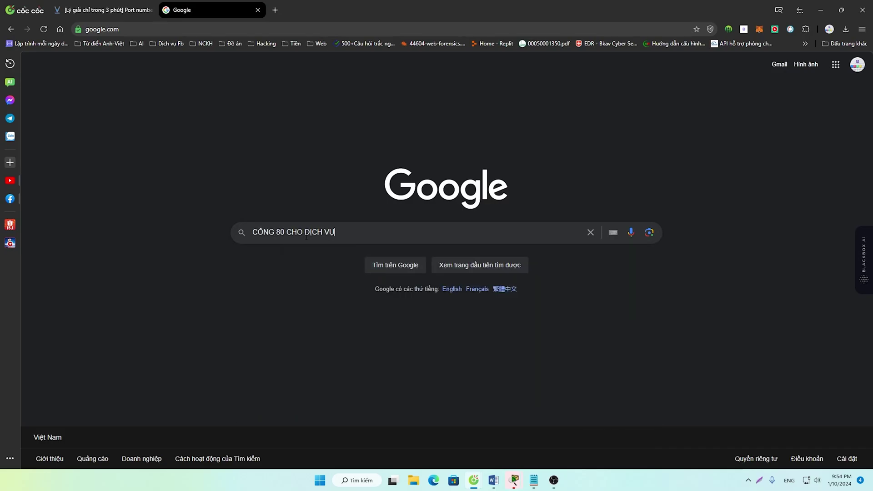
key(Return)
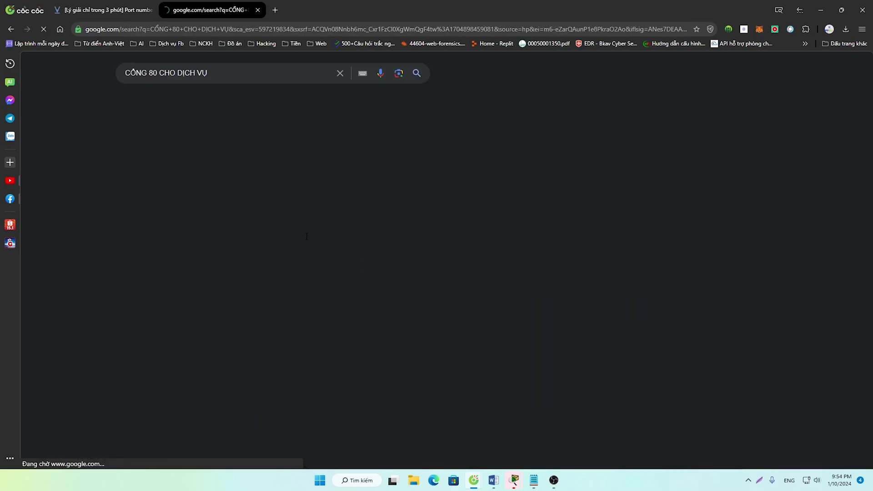
click(233, 73)
text(GÌ)
key(Return)
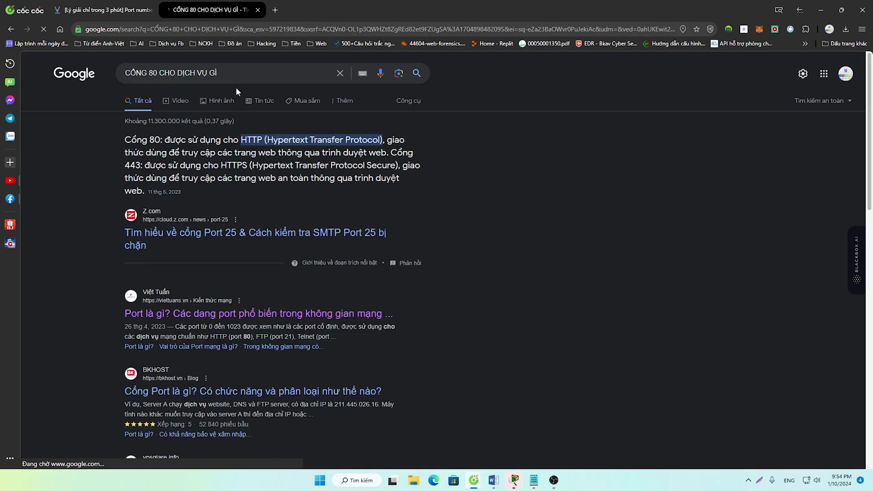
click(258, 10)
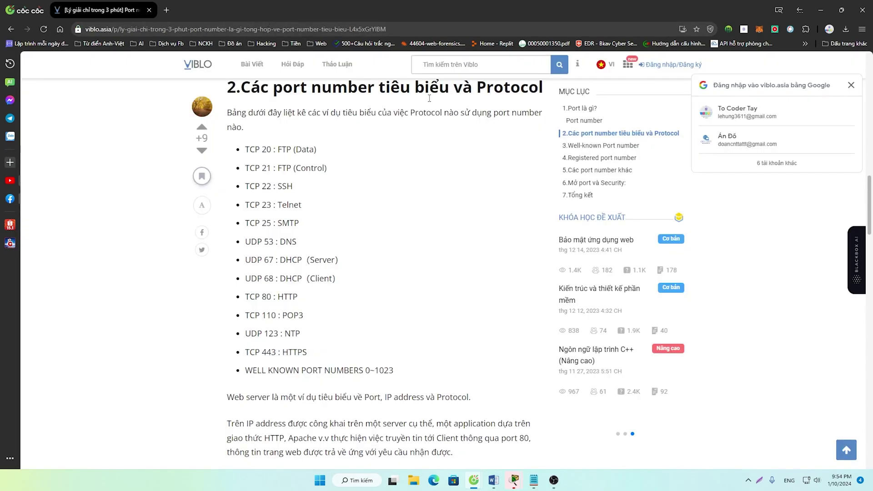
Close the browser, return to the report's DMZ NAT section, and highlight the outside_access_in rule for host 209.165.200.225 eq 80
click(862, 10)
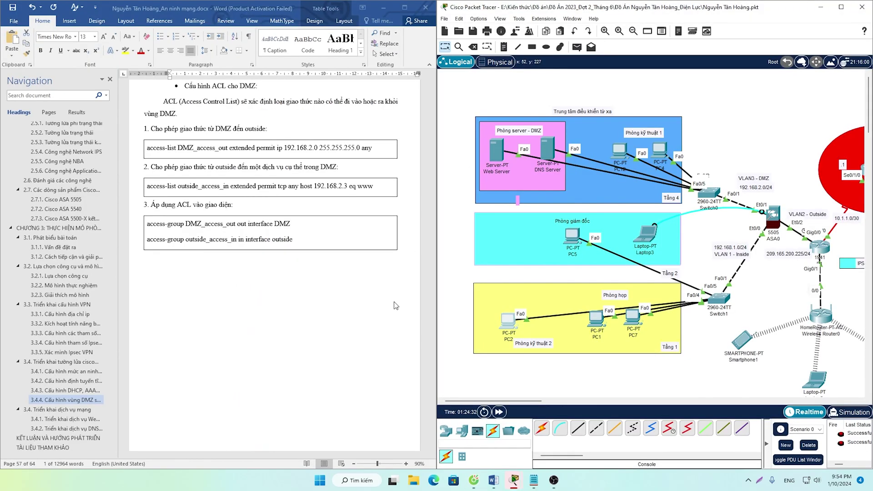
scroll(368, 341, up, 3)
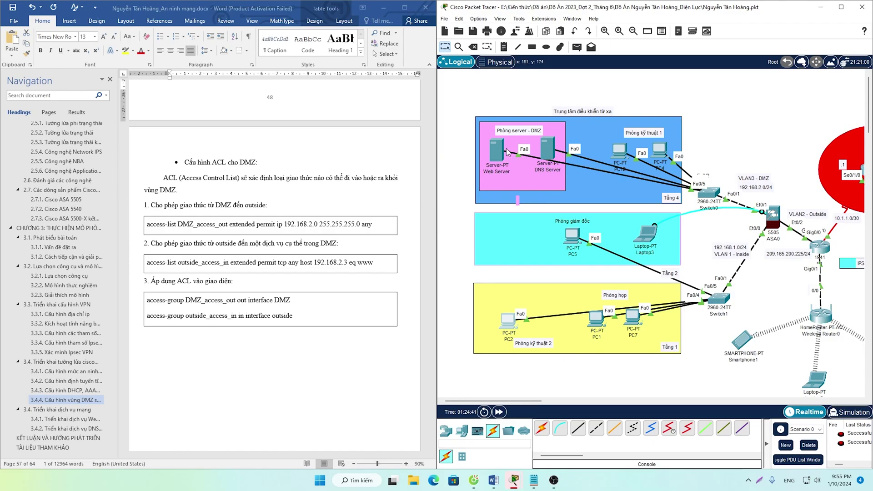
scroll(298, 216, up, 7)
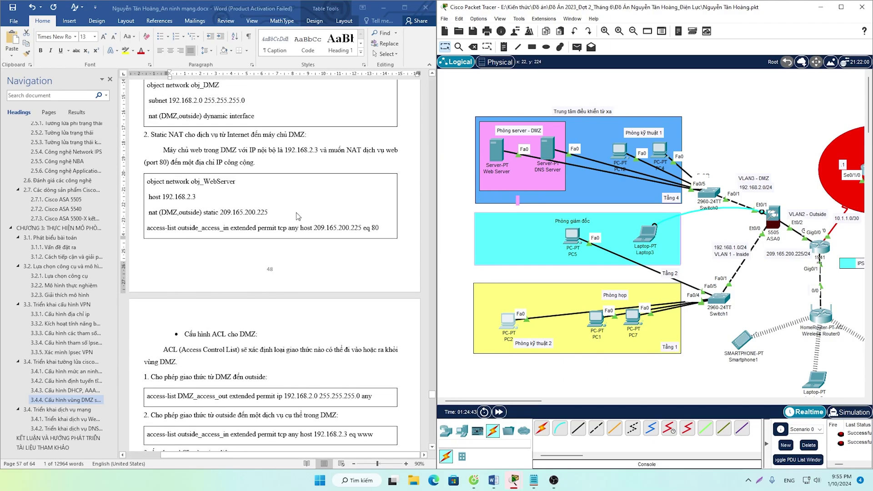
scroll(298, 216, up, 7)
scroll(248, 174, down, 3)
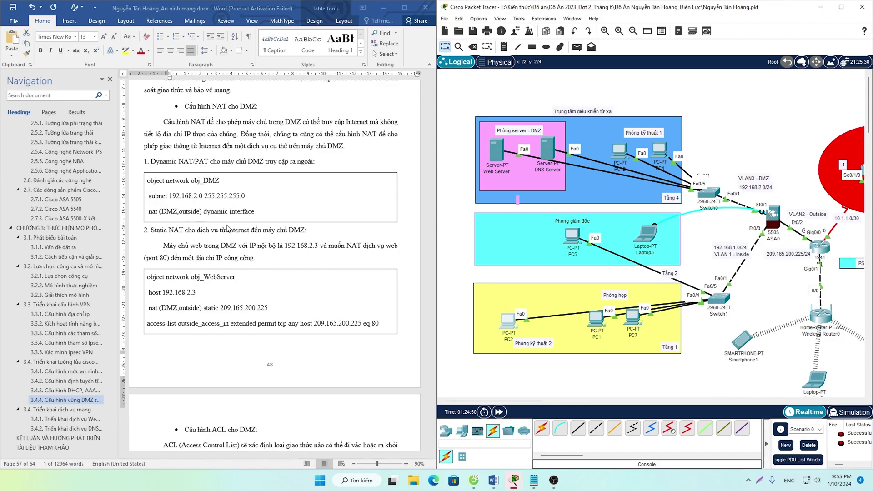
scroll(229, 280, down, 2)
scroll(192, 273, down, 3)
drag(179, 228, 381, 235)
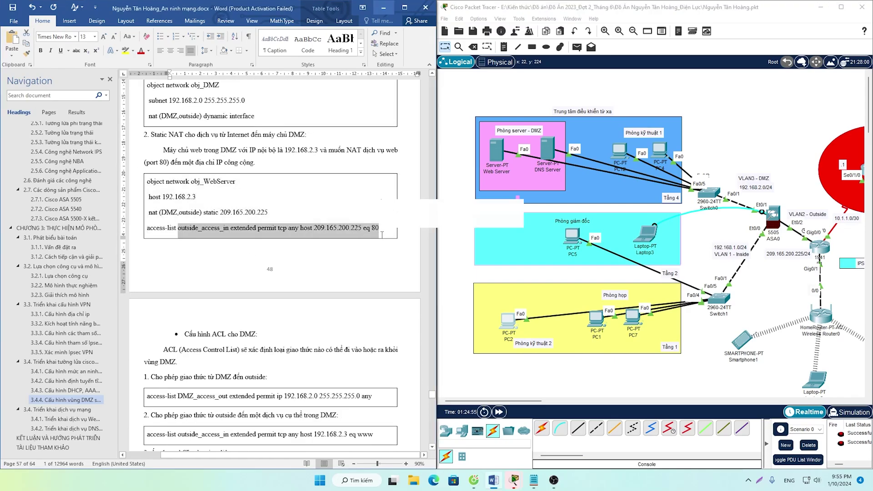
Review the report's DMZ ACL section, highlighting the DMZ_access_out rule and the outside_access_in rule for the www service
scroll(216, 298, down, 3)
scroll(216, 298, up, 2)
scroll(216, 298, down, 2)
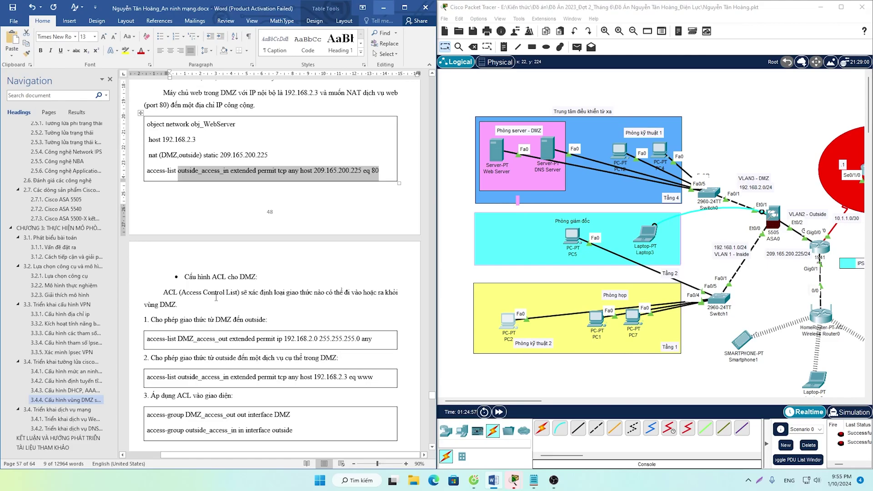
scroll(216, 298, down, 2)
scroll(216, 298, down, 2)
drag(147, 262, 379, 265)
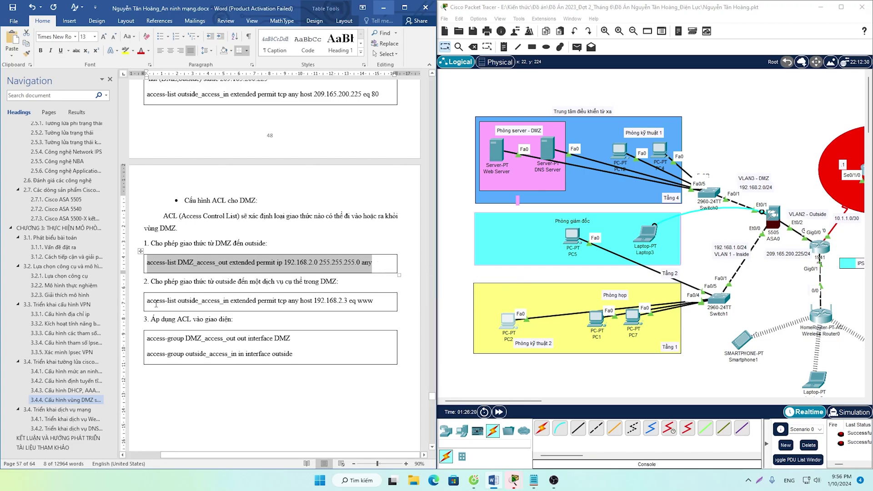
drag(147, 300, 374, 301)
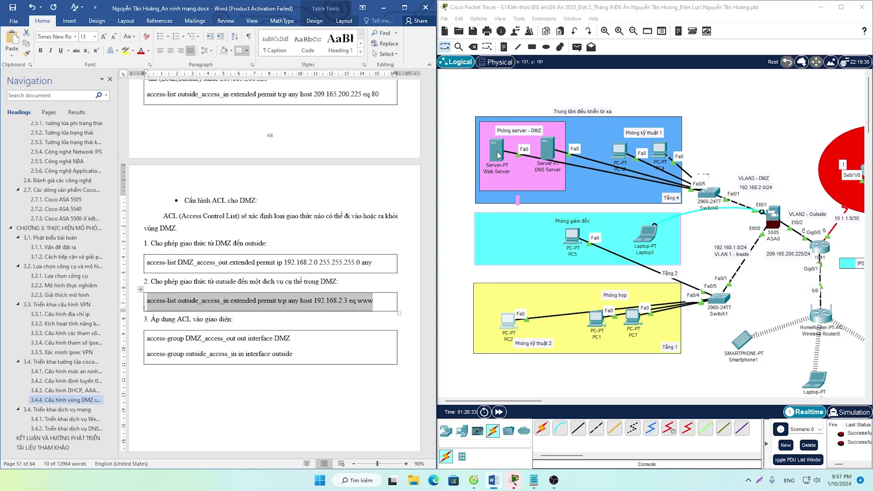
Highlight host 192.168.2.3 in the outside_access_in rule and the two access-group commands in the report's ACL section
click(278, 304)
drag(301, 301, 350, 298)
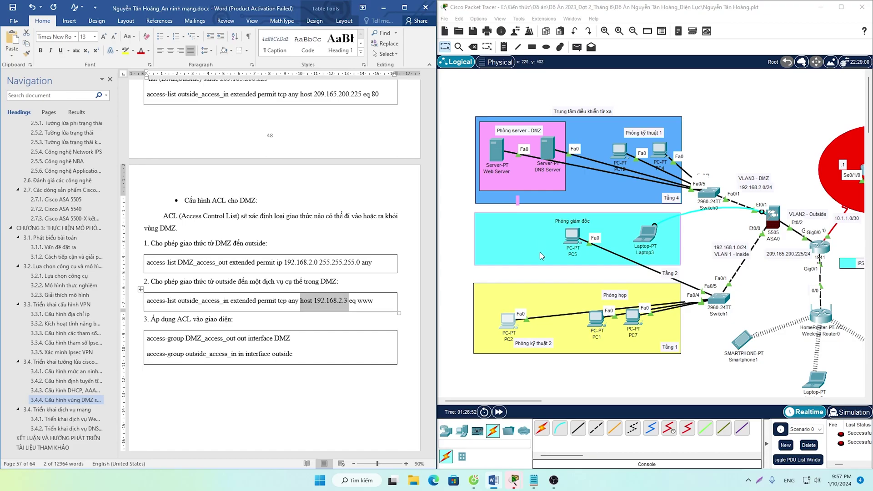
scroll(210, 287, down, 2)
drag(293, 259, 152, 247)
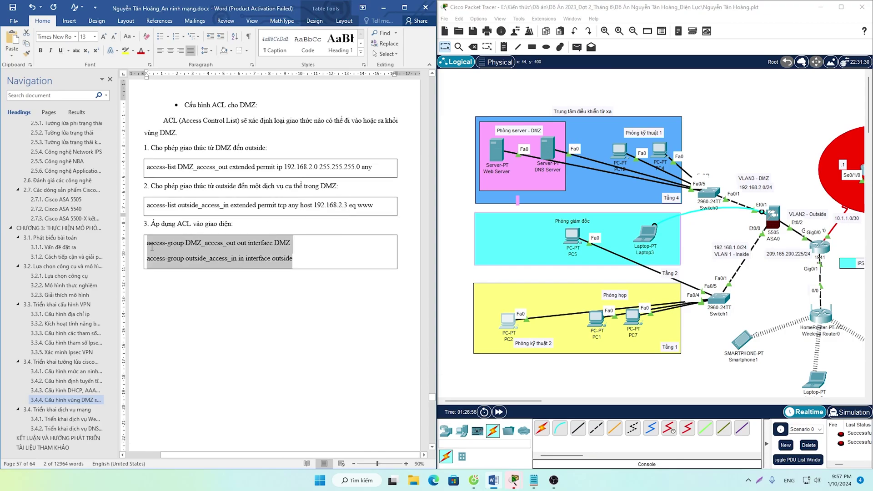
Look through the DMZ configuration figure and the Web server and DNS Server deployment sections of the report
scroll(357, 368, down, 5)
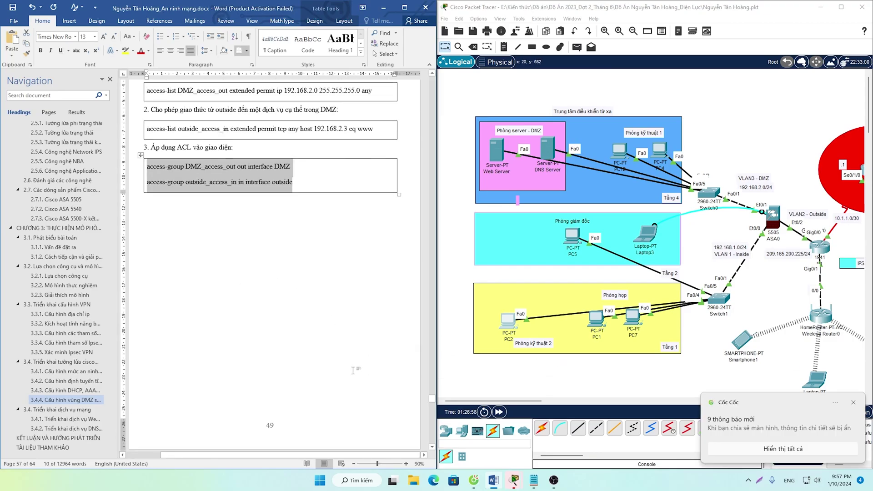
scroll(355, 371, down, 6)
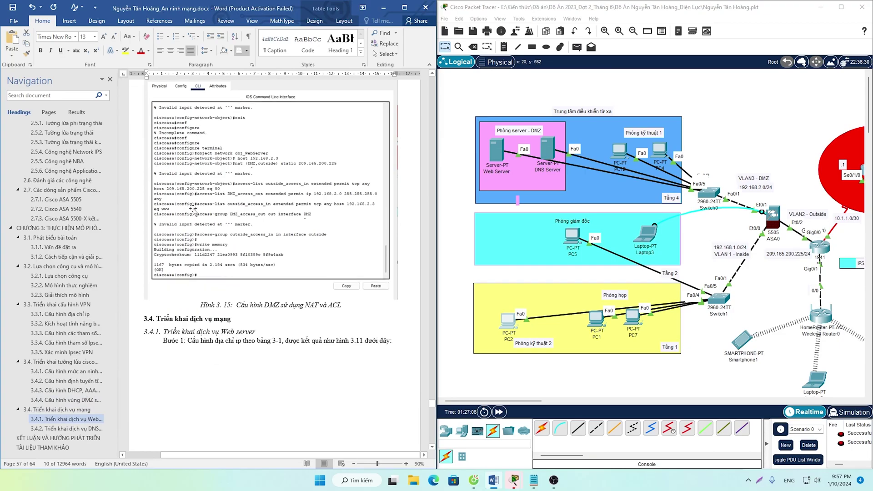
scroll(194, 211, down, 5)
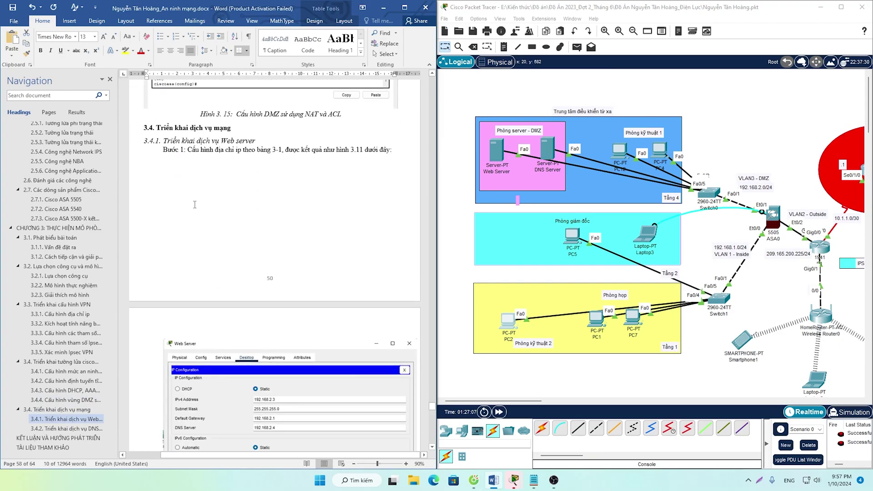
scroll(196, 206, down, 9)
scroll(197, 199, down, 14)
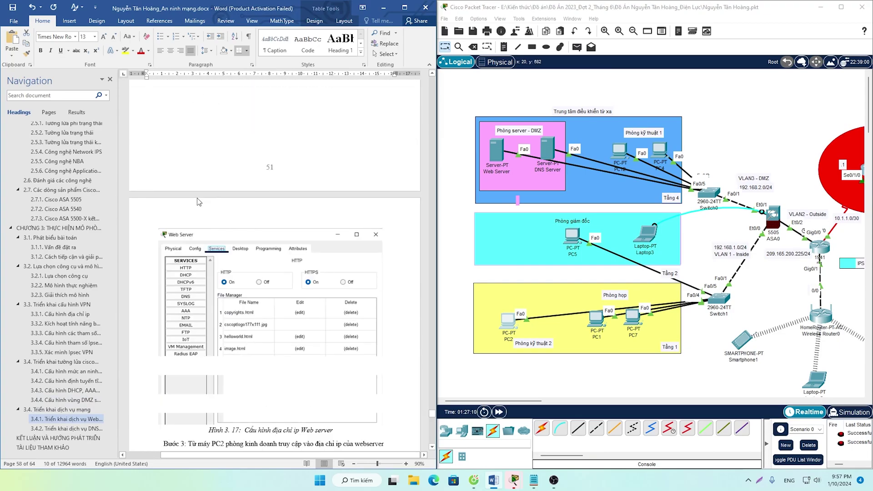
scroll(198, 186, down, 12)
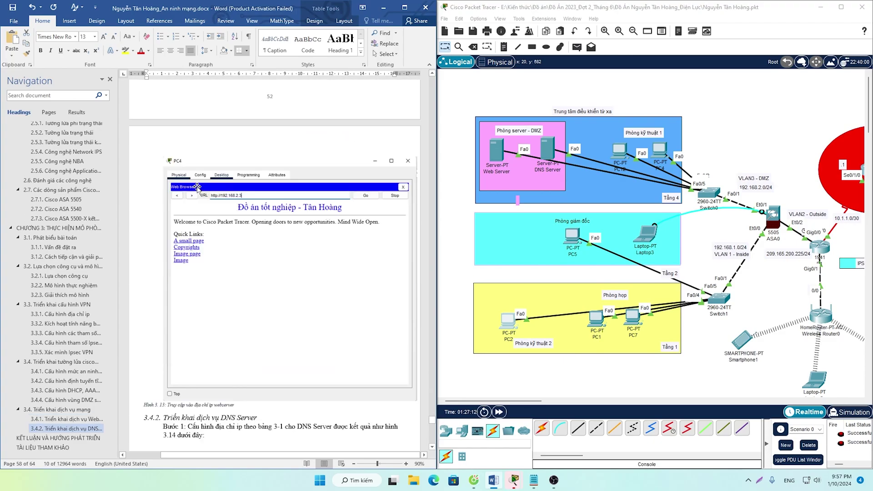
scroll(198, 182, down, 6)
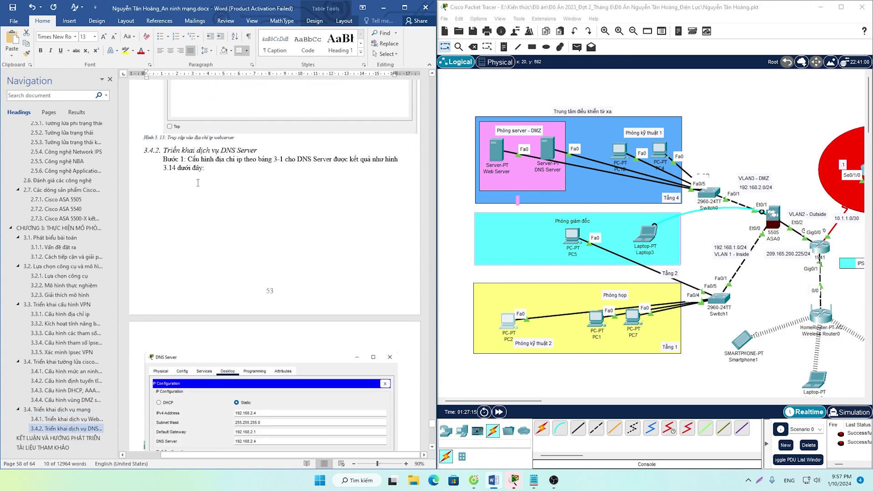
scroll(198, 182, up, 6)
scroll(294, 201, up, 4)
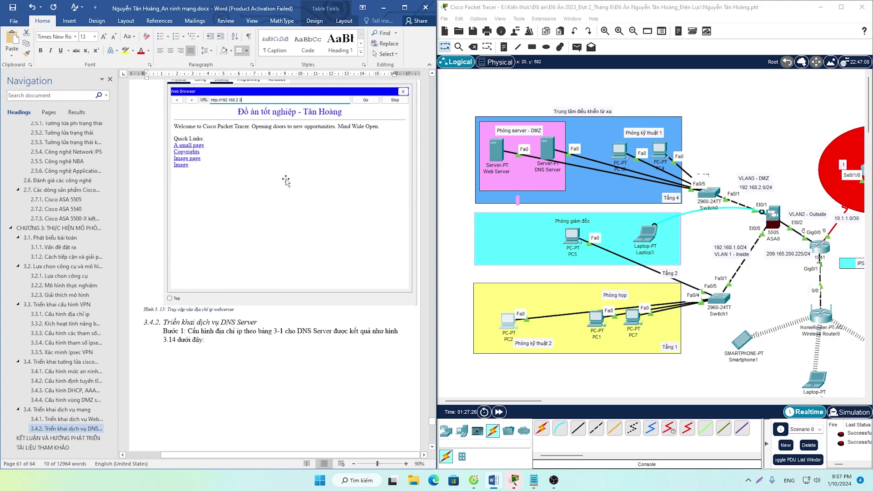
Check the DNS section's figure captions and the conclusion, and return to the PC4 web browser figure with the page zoomed to 70%
scroll(286, 180, down, 9)
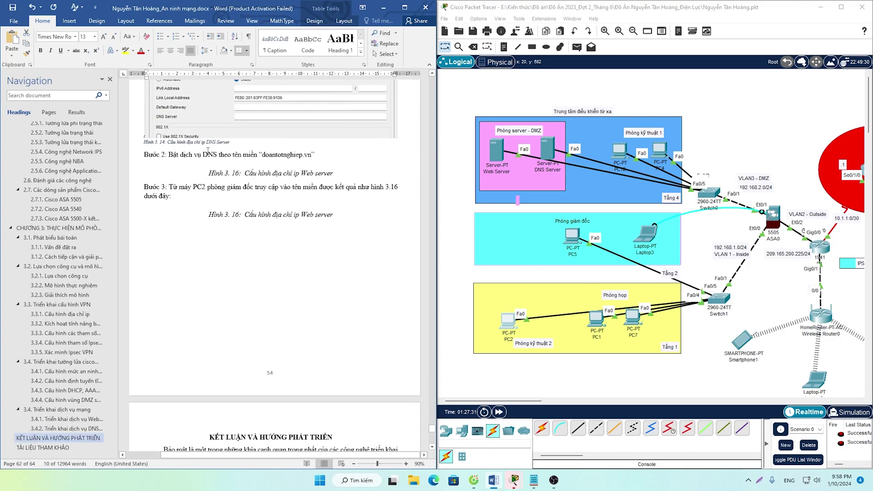
drag(338, 175, 209, 174)
scroll(265, 266, down, 20)
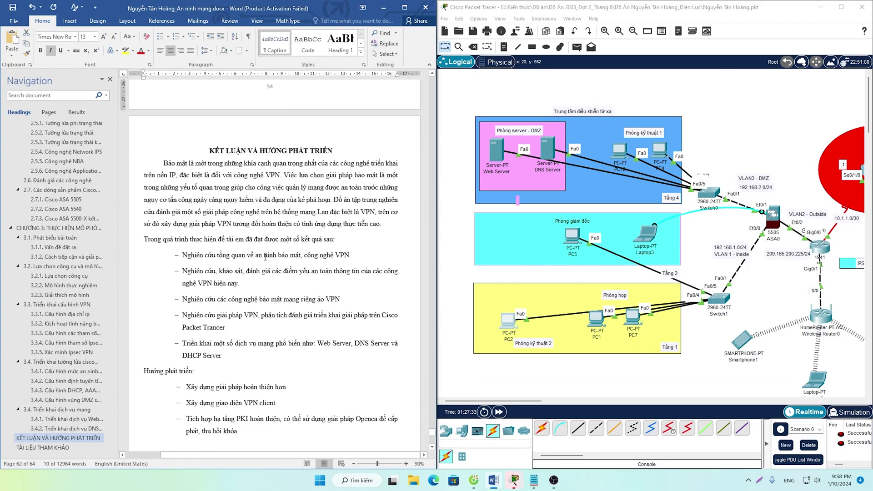
scroll(264, 250, up, 20)
scroll(264, 250, up, 10)
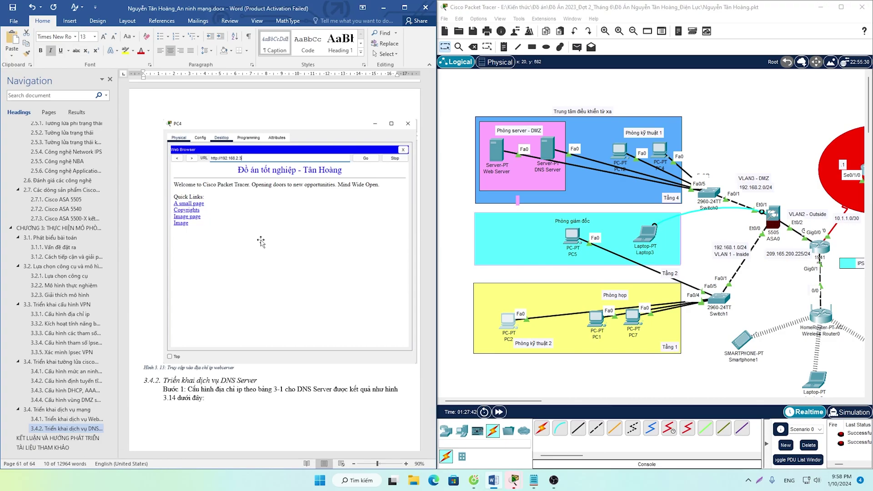
ctrl+scroll(260, 241, up, 1)
scroll(260, 223, up, 3)
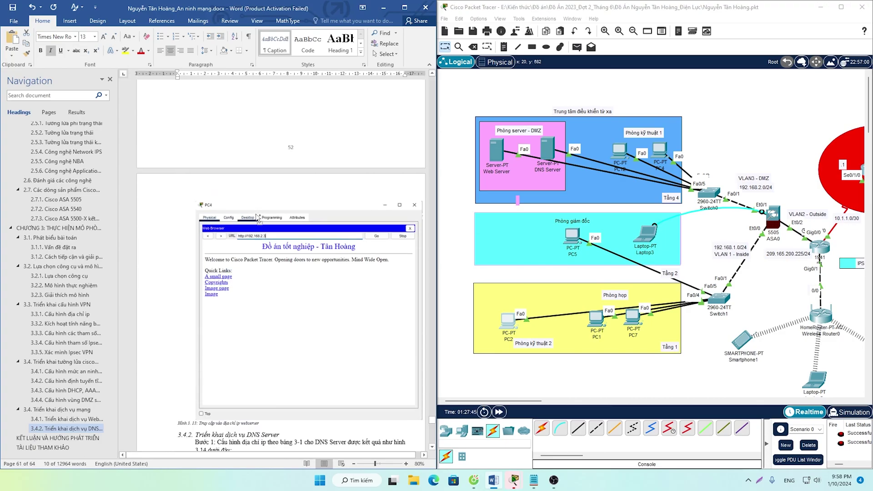
ctrl+scroll(258, 217, down, 3)
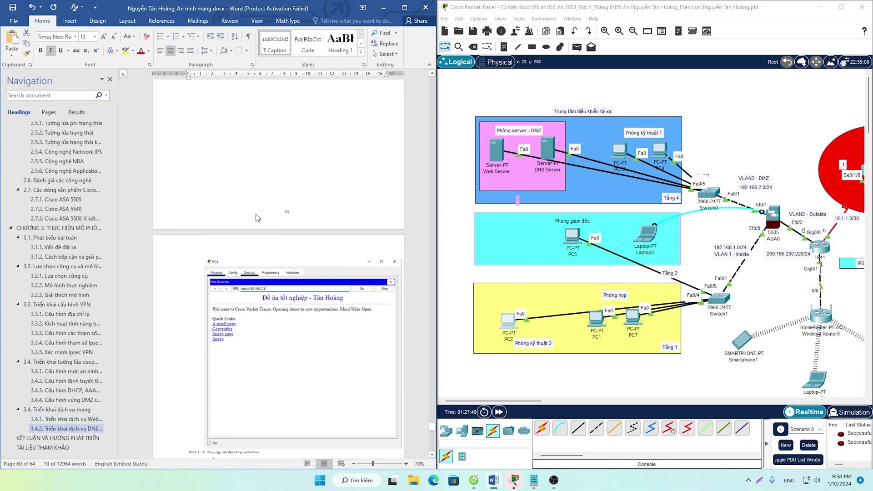
Maximize Packet Tracer, add a Server-PT device to the DMZ server room, and open its settings
click(842, 7)
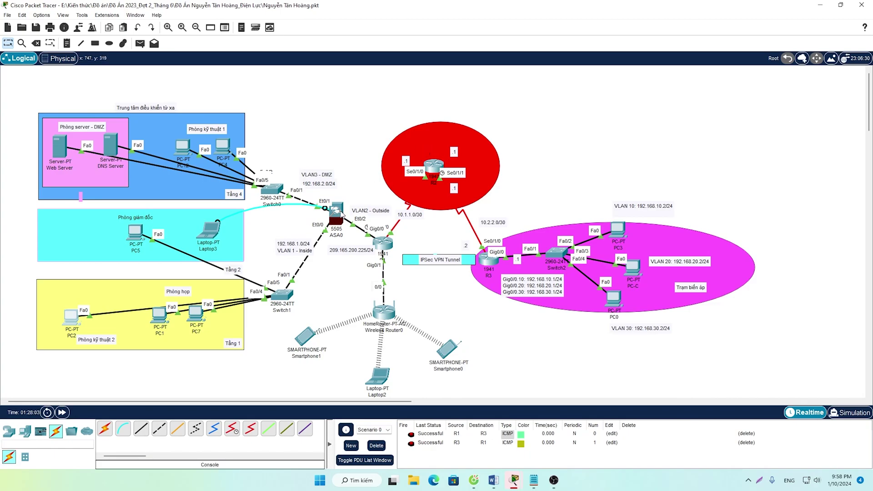
click(25, 432)
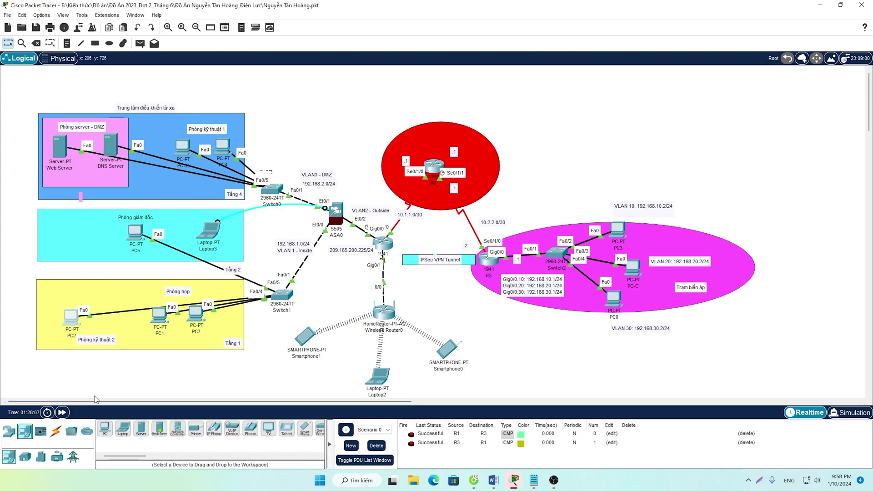
click(141, 430)
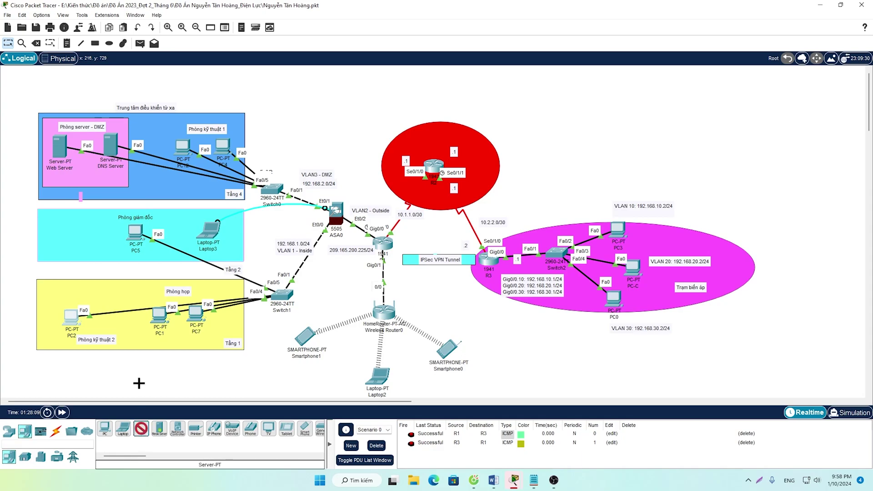
click(83, 174)
click(85, 178)
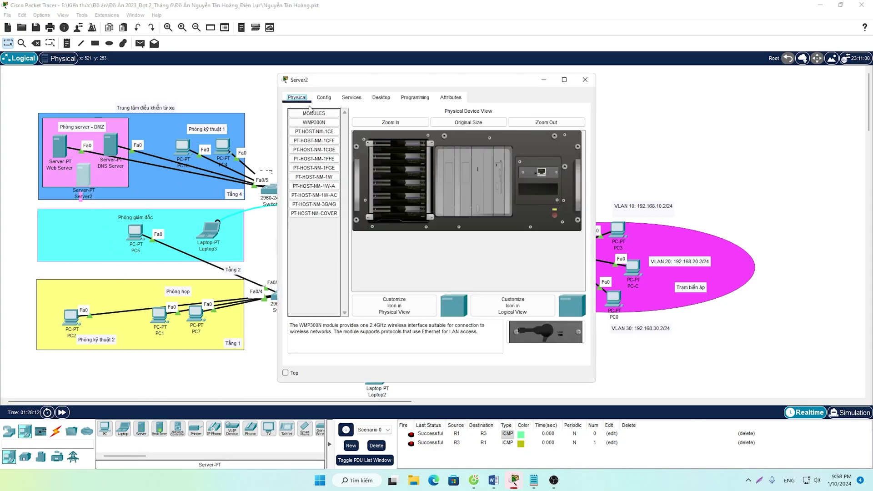
View the new server's EMAIL service settings, and close its window
click(352, 97)
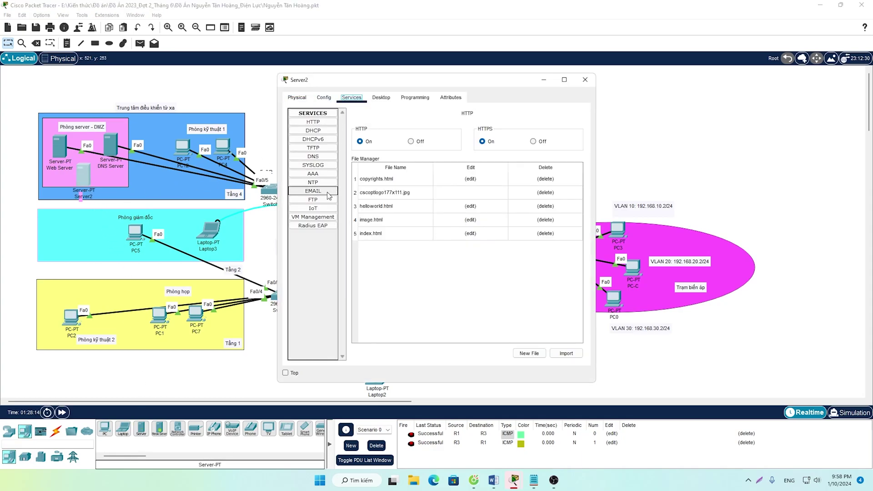
click(313, 191)
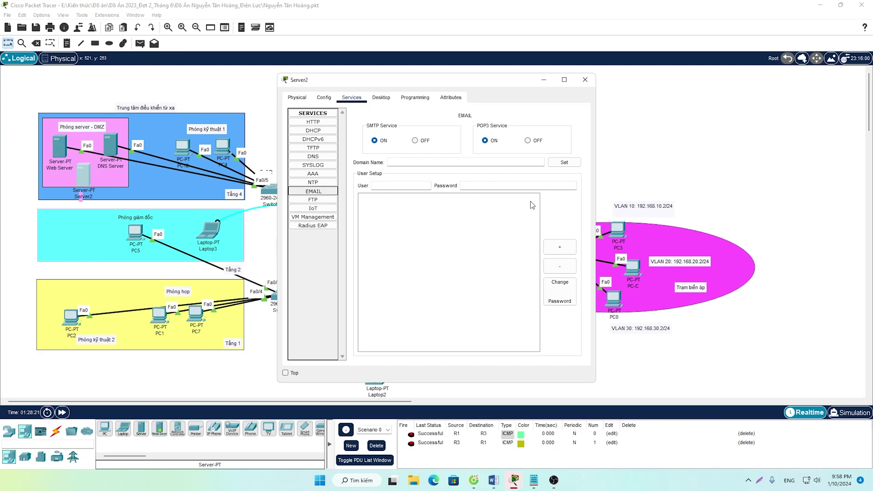
click(586, 80)
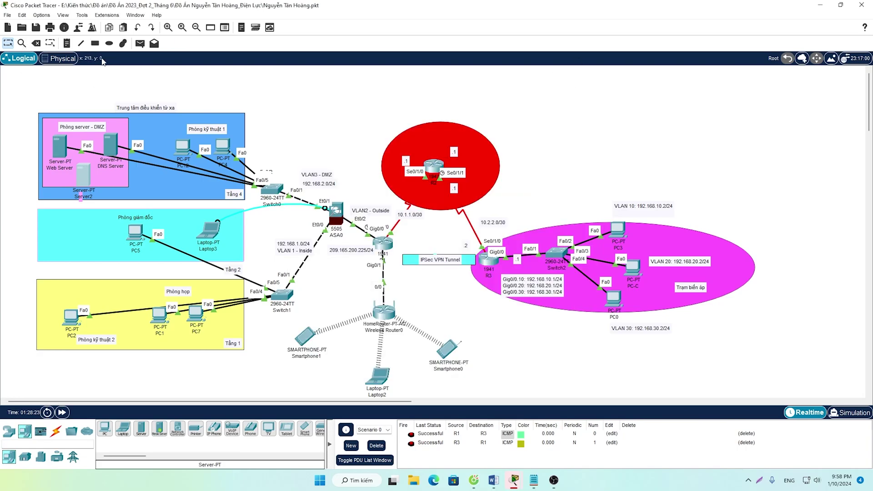
Delete the newly added server from the DMZ server room
click(36, 43)
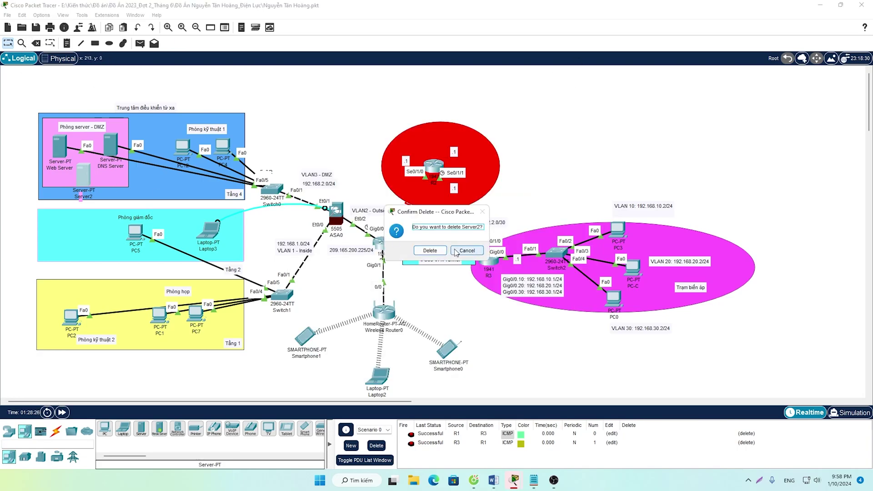
click(467, 250)
click(84, 182)
click(585, 80)
click(36, 43)
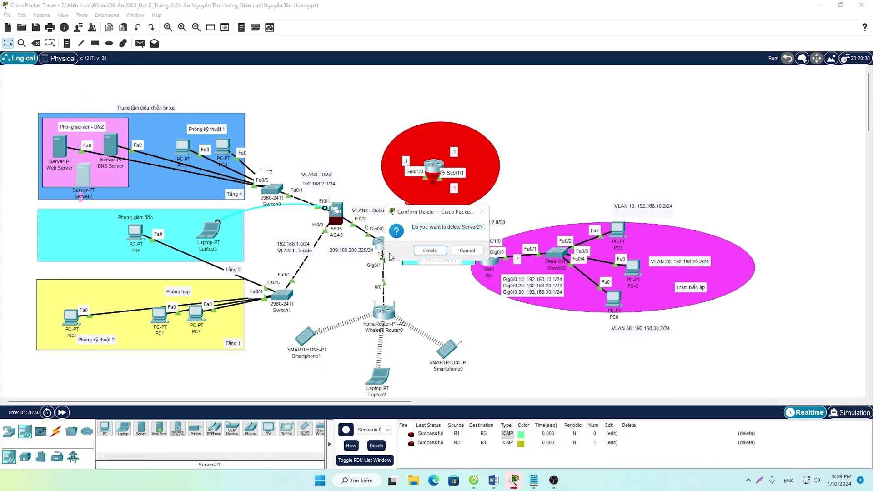
click(419, 252)
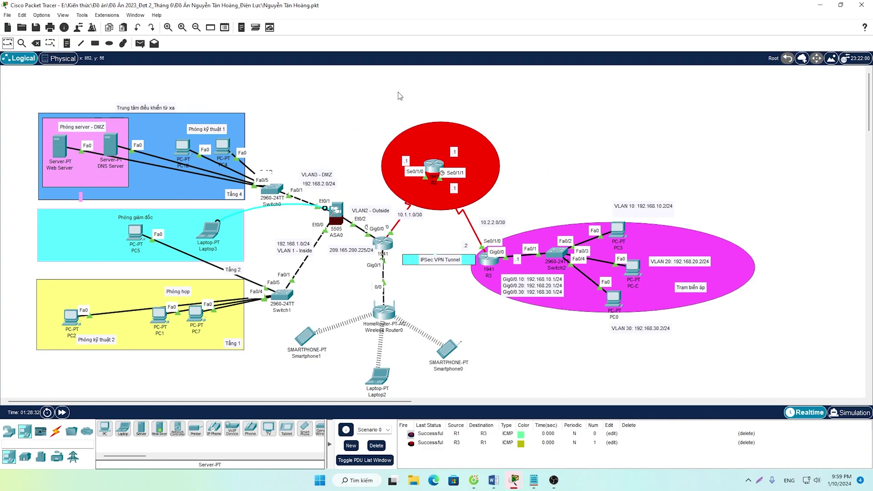
Place Packet Tracer beside the report again and go back to the access-group commands in section 3.4.4
key(Escape)
key(super+Right)
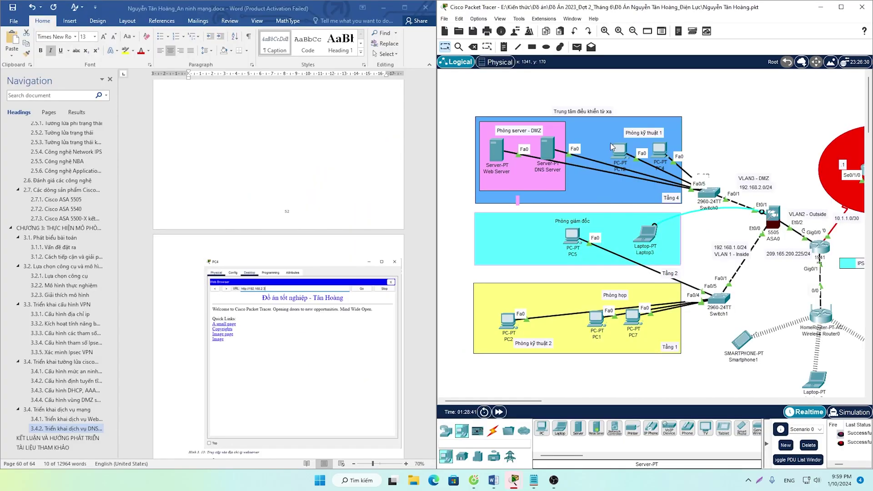
scroll(390, 288, up, 15)
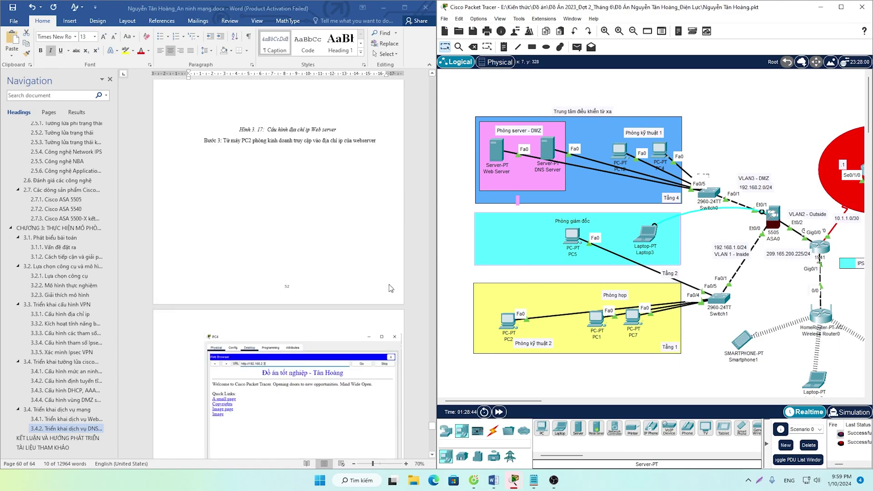
scroll(390, 288, up, 12)
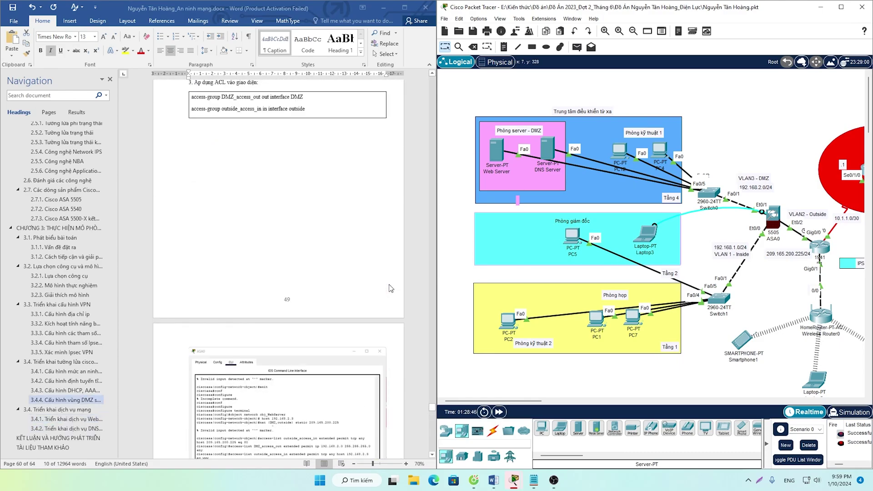